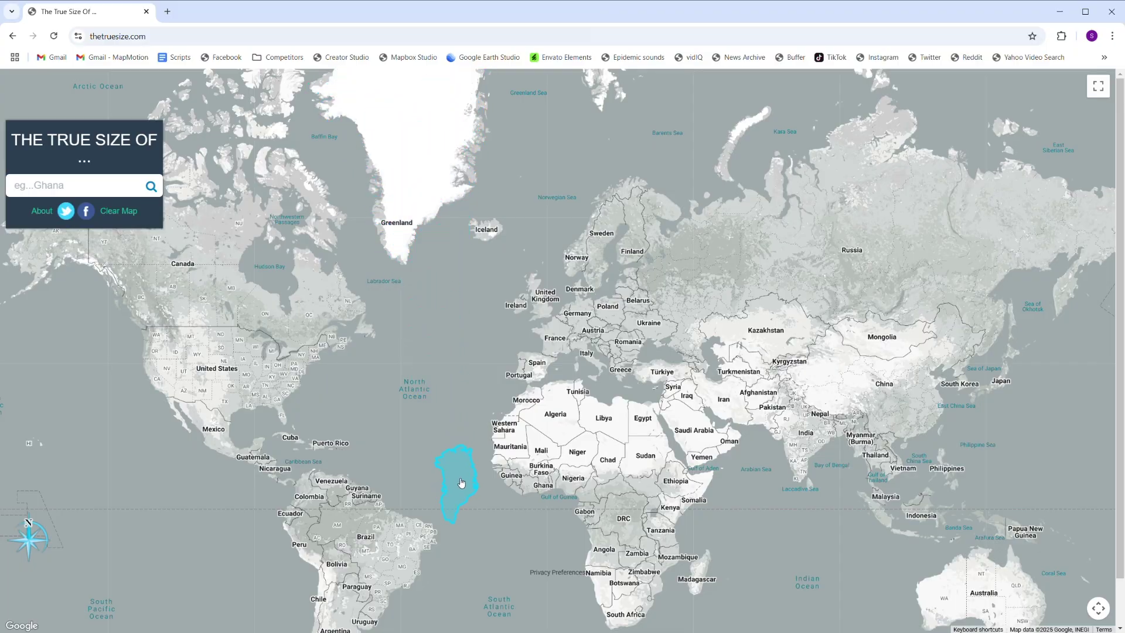
# Drag Greenland's highlighted outline down to the equator beside Africa.
pyautogui.moveTo(461, 482); pyautogui.dragTo(466, 505)
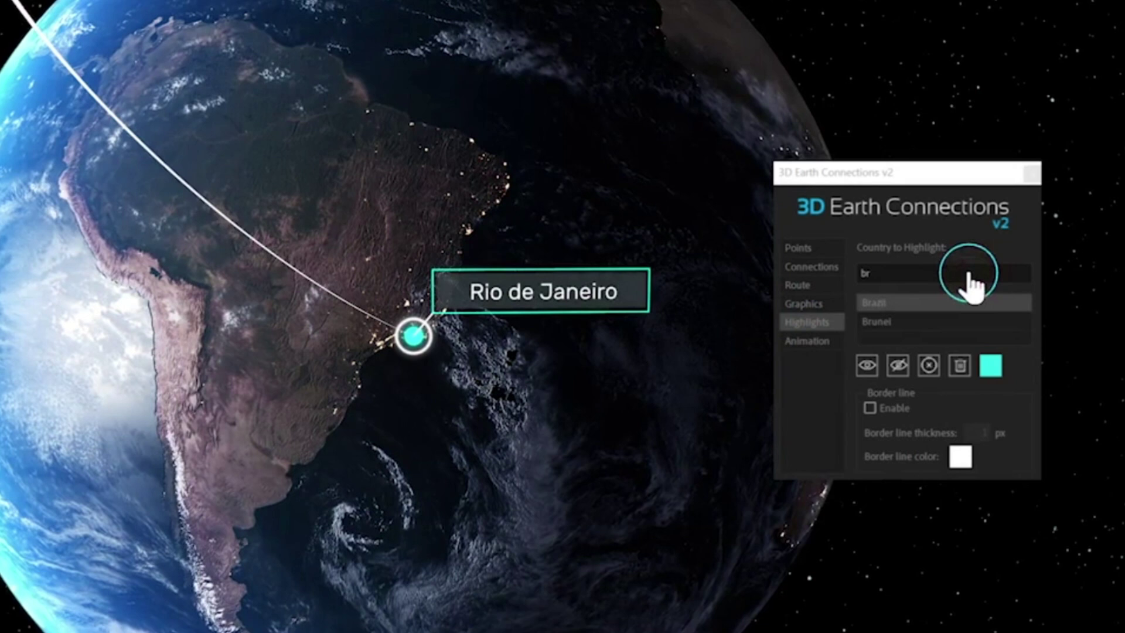
# Pick Brazil in Highlights and make its highlight visible on the globe.
pyautogui.click(884, 304)
pyautogui.click(867, 367)
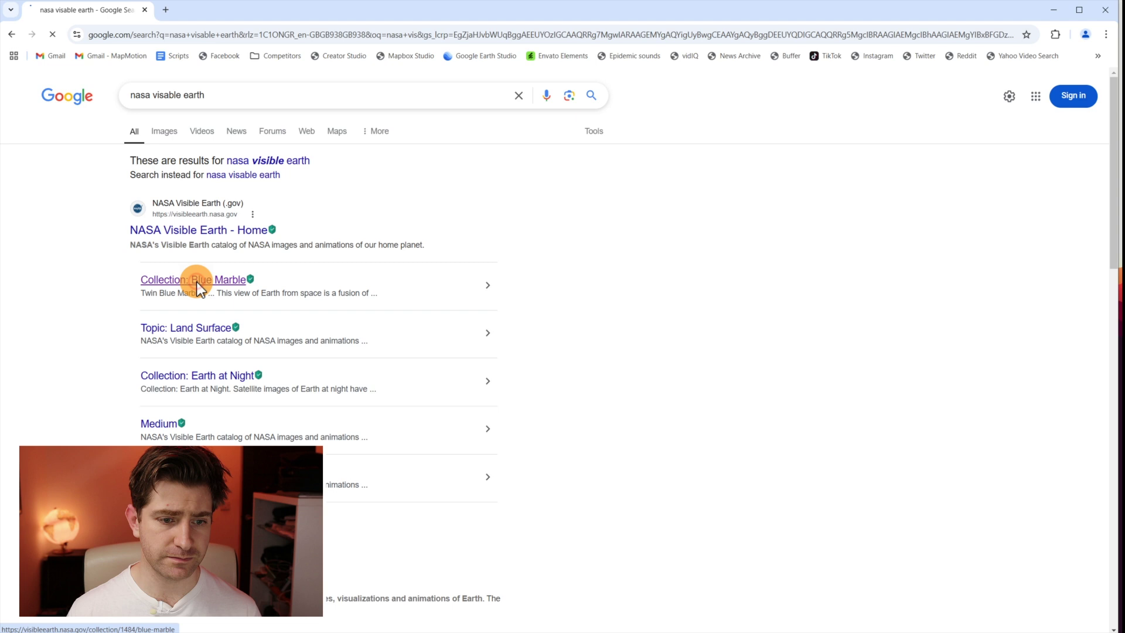
# Open the 21600 x 10800 December Blue Marble Next Generation JPEG full-size and save it.
pyautogui.click(195, 282)
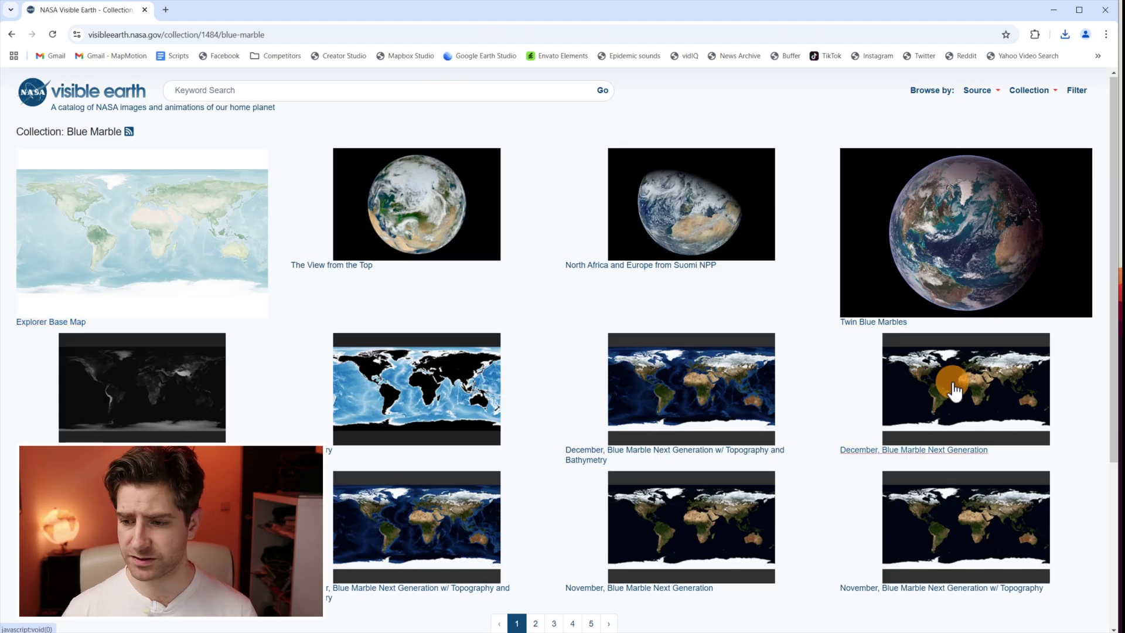
pyautogui.click(999, 405)
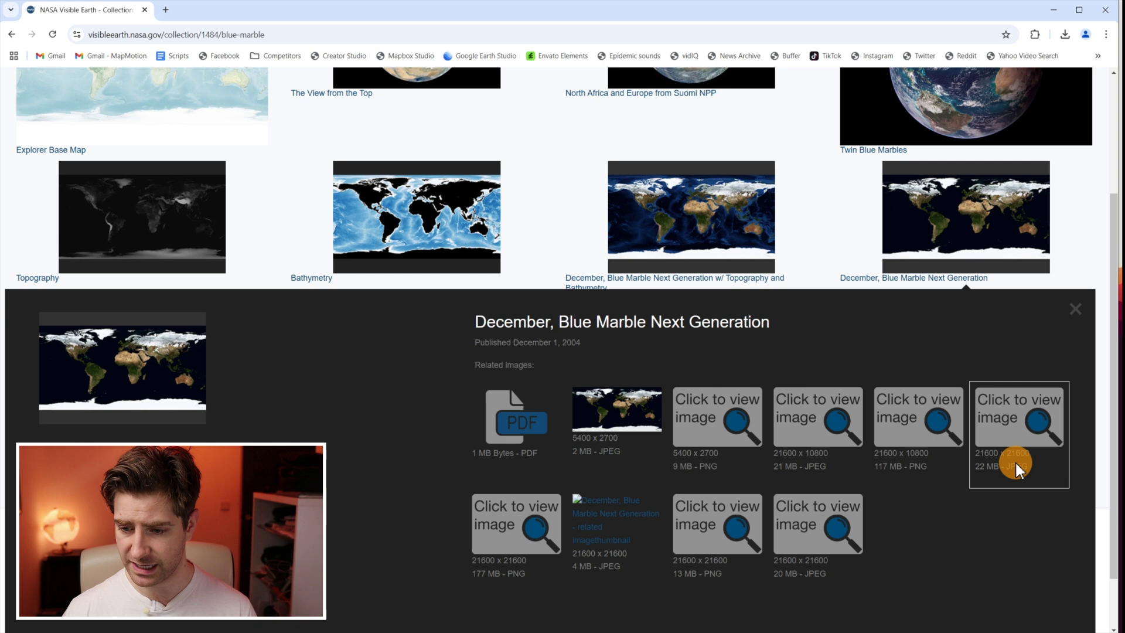
pyautogui.click(818, 453)
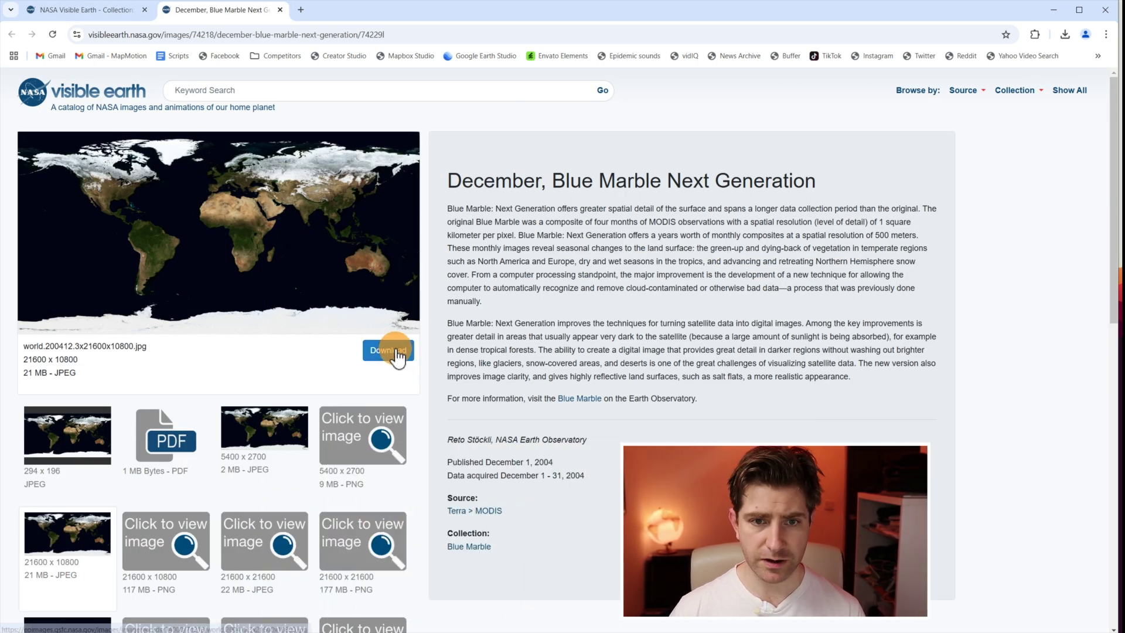
pyautogui.click(391, 346)
pyautogui.rightClick(470, 182)
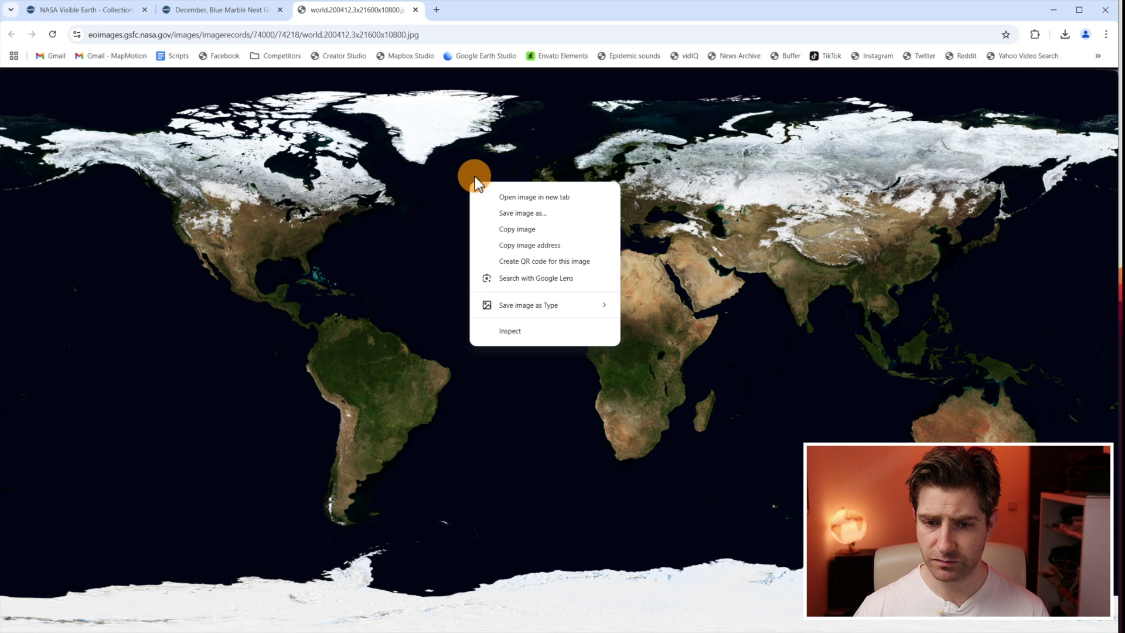
pyautogui.click(525, 213)
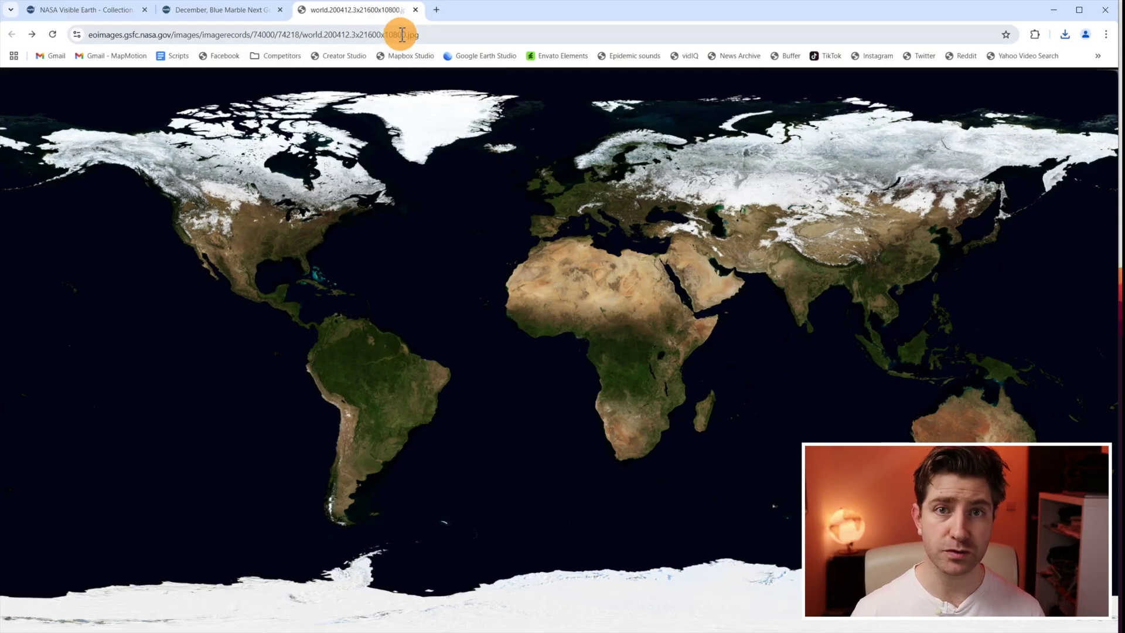
# Search for 'solar system scope' and open the Solar System Scope website.
pyautogui.click(398, 29)
pyautogui.write('solar')
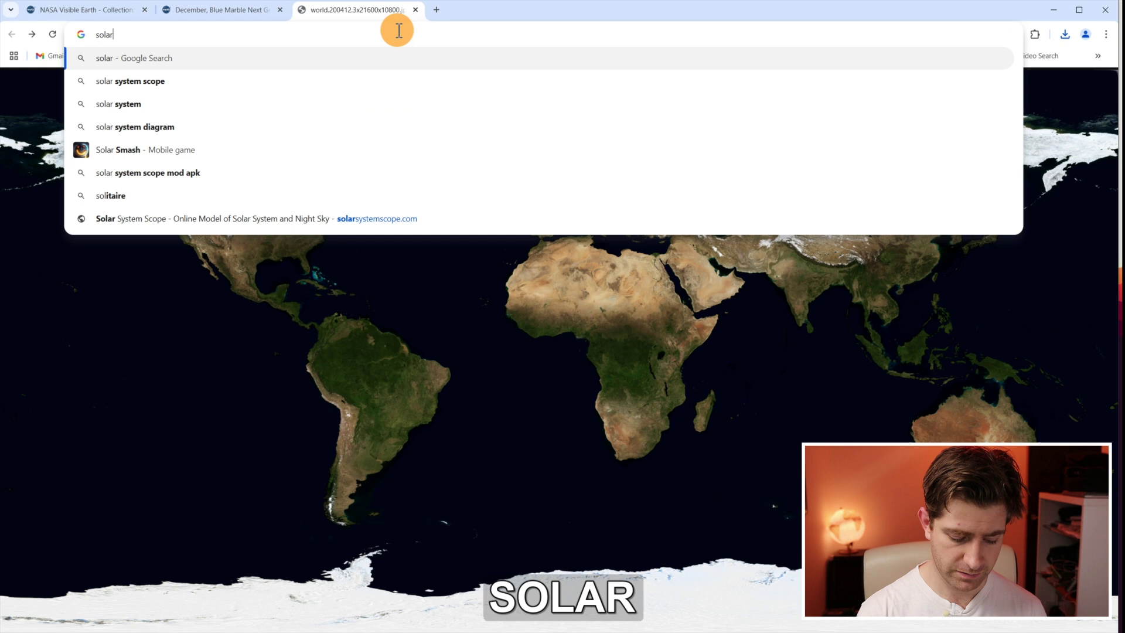
pyautogui.write(' system scope')
pyautogui.press('Return')
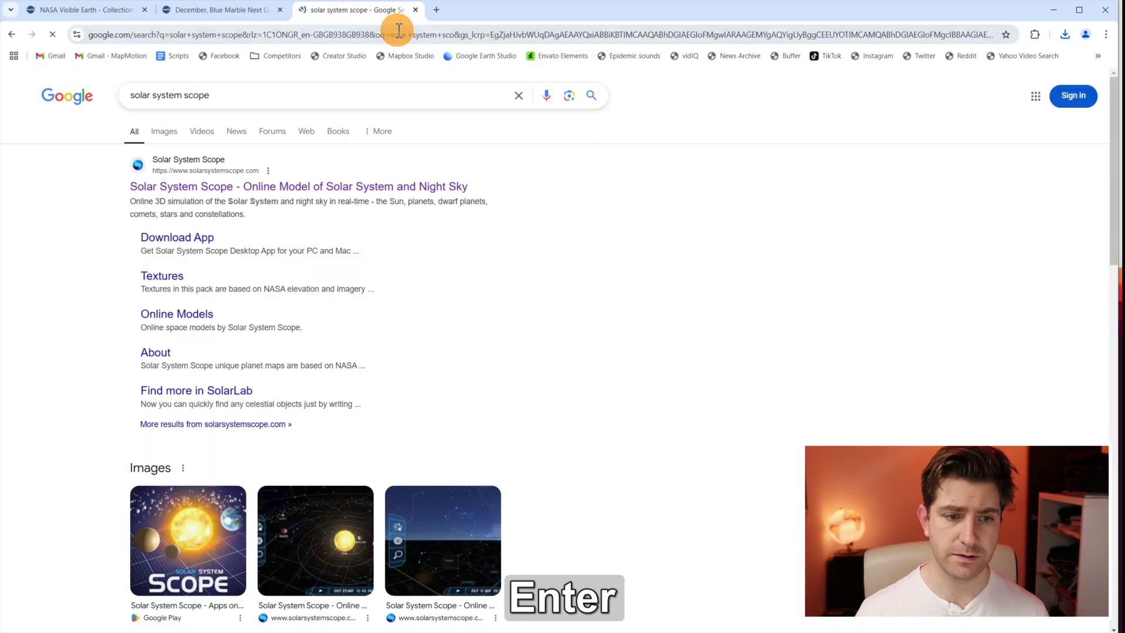
pyautogui.click(235, 187)
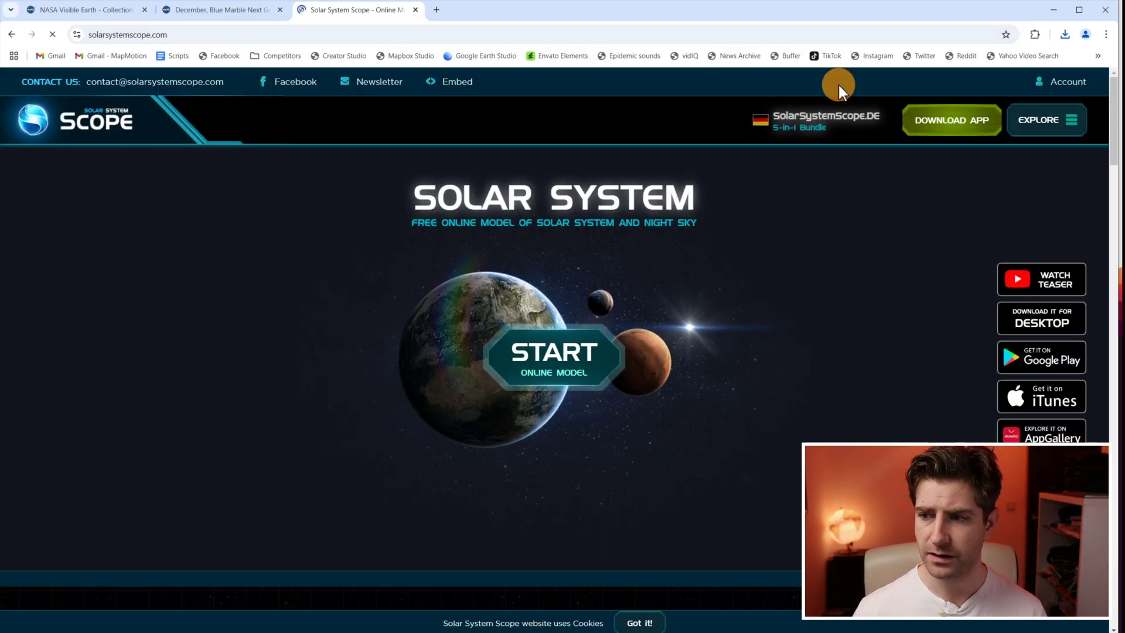
# On the Textures page, open the 8K Earth night map image to save it.
pyautogui.click(1071, 121)
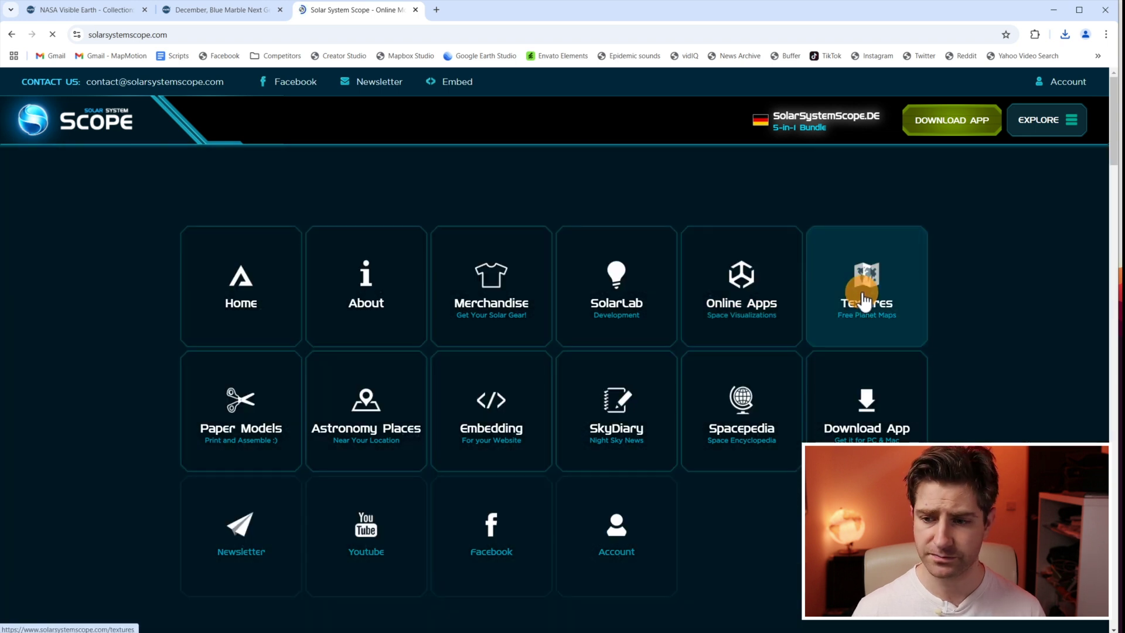
pyautogui.click(864, 299)
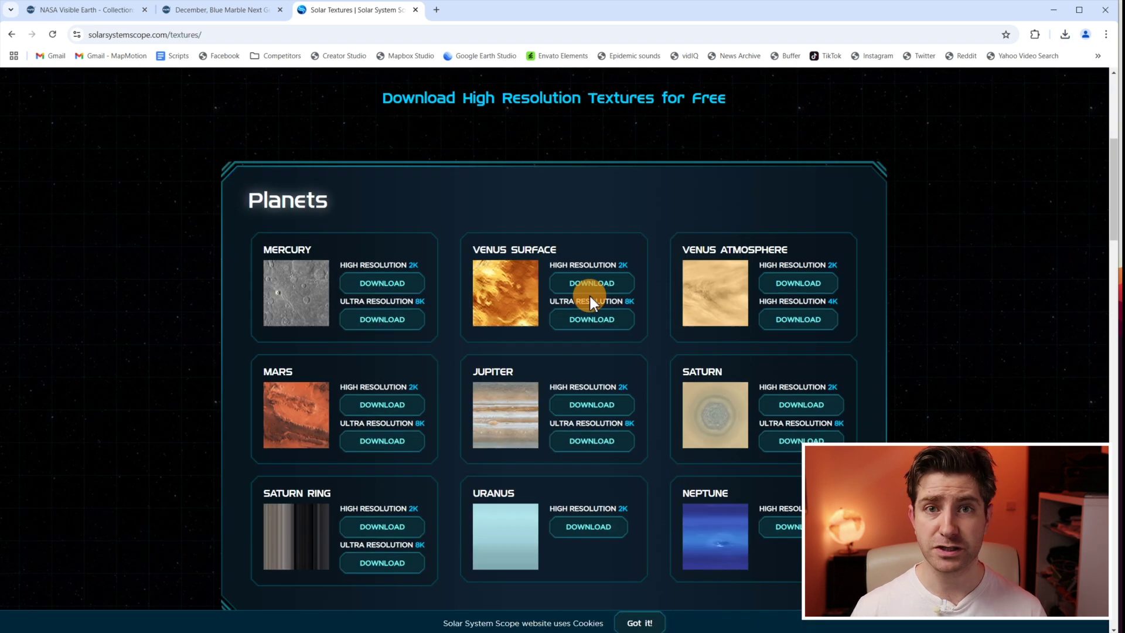
pyautogui.scroll(-8, 565, 344)
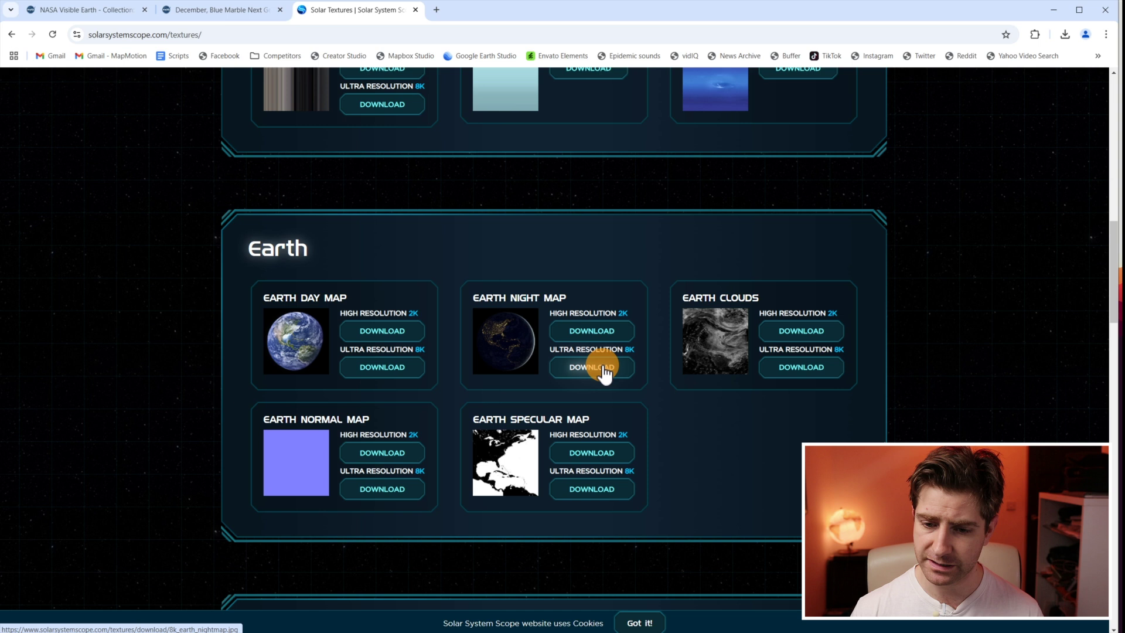
pyautogui.rightClick(603, 372)
pyautogui.click(586, 371)
pyautogui.rightClick(542, 150)
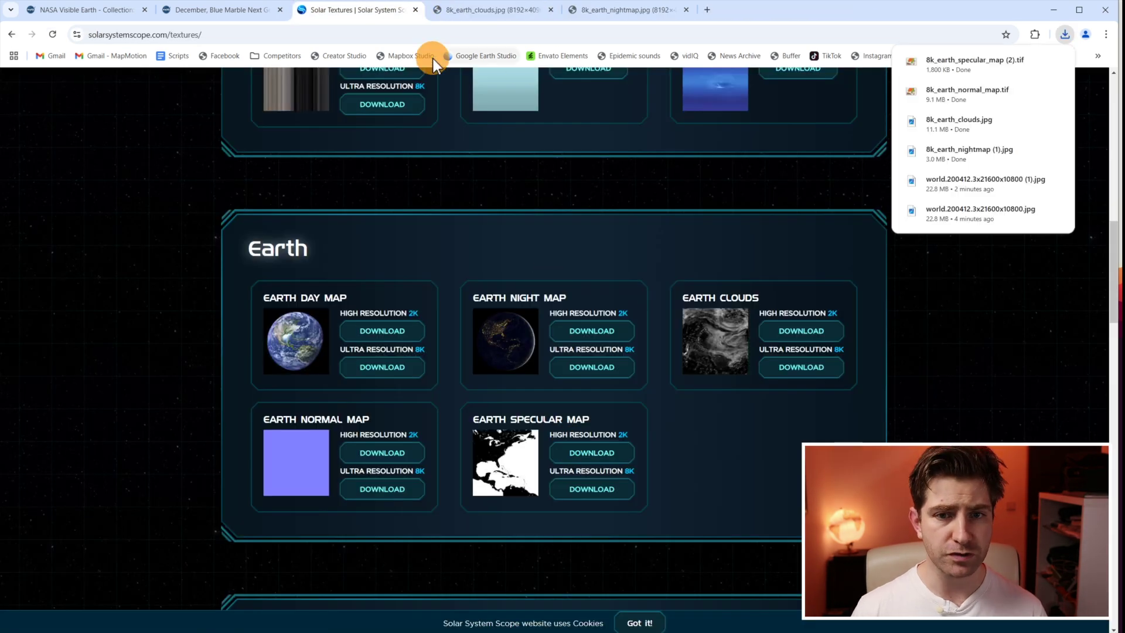
# Search 'equirectangular projection with border' and open World location map (equirectangular 180).svg for saving.
pyautogui.click(426, 35)
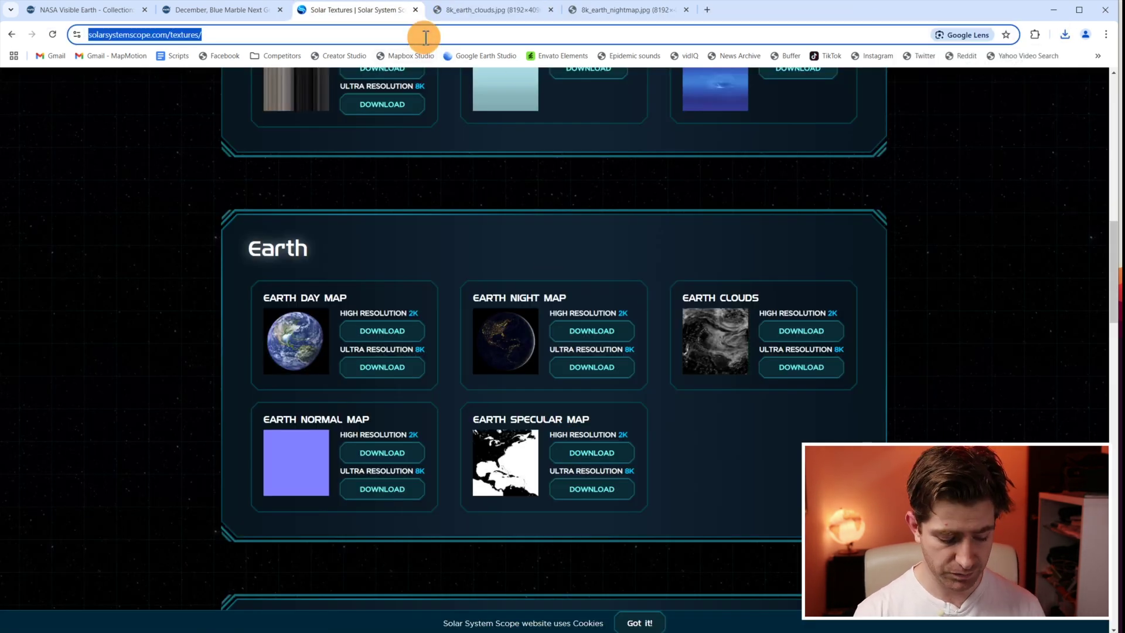
pyautogui.write('equirec')
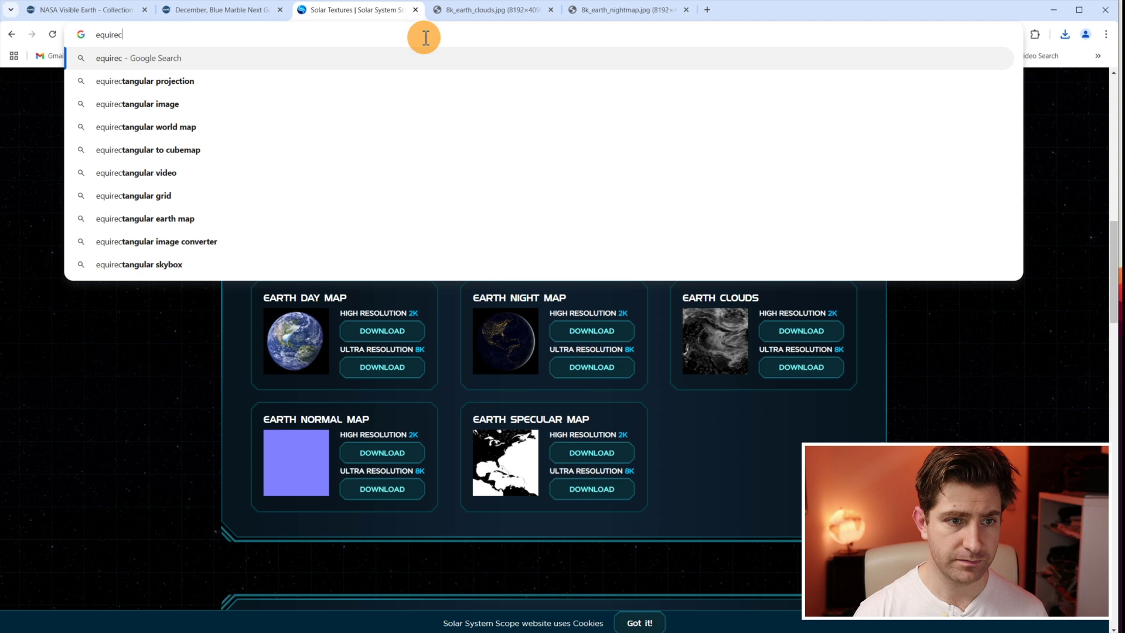
pyautogui.write('tangular projection with border')
pyautogui.press('Return')
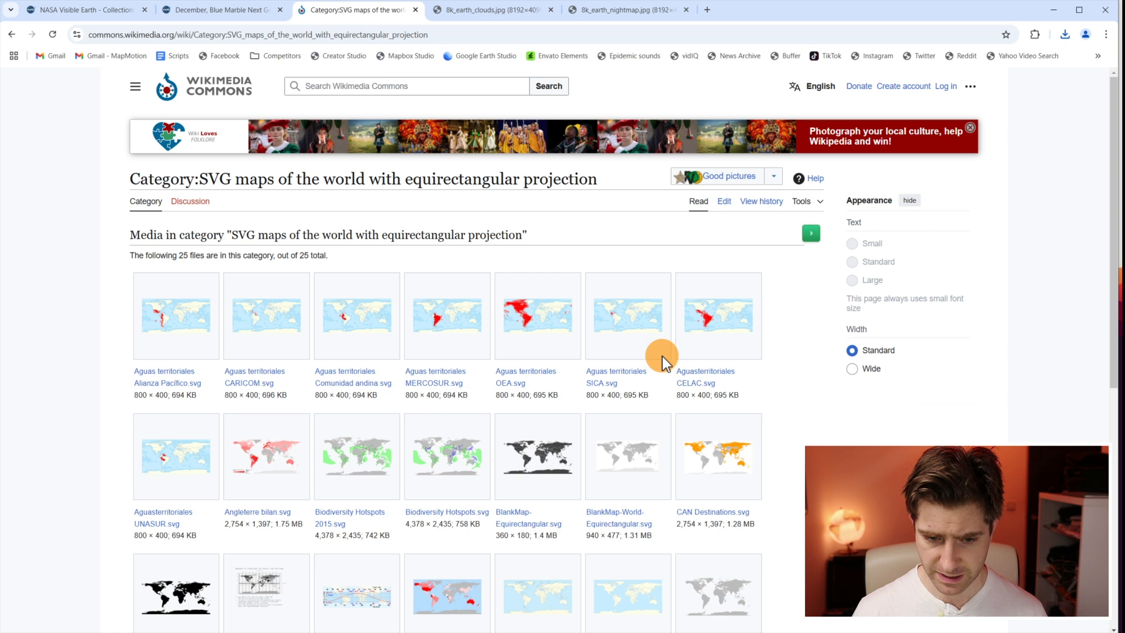
pyautogui.scroll(-3, 585, 334)
pyautogui.scroll(-3, 410, 314)
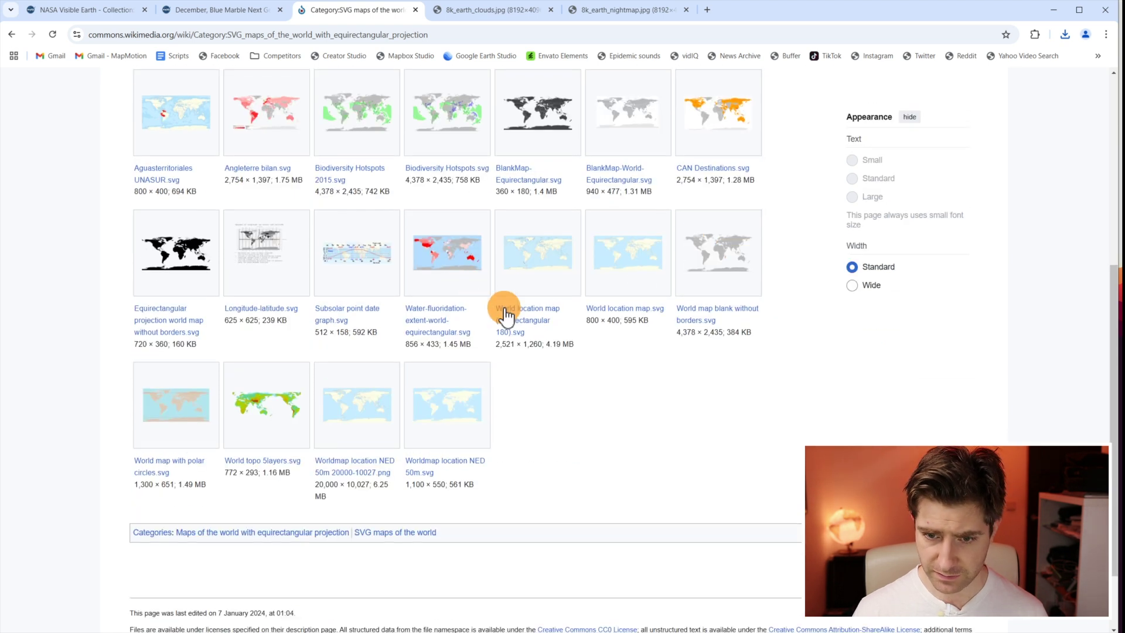
pyautogui.click(542, 272)
pyautogui.rightClick(487, 203)
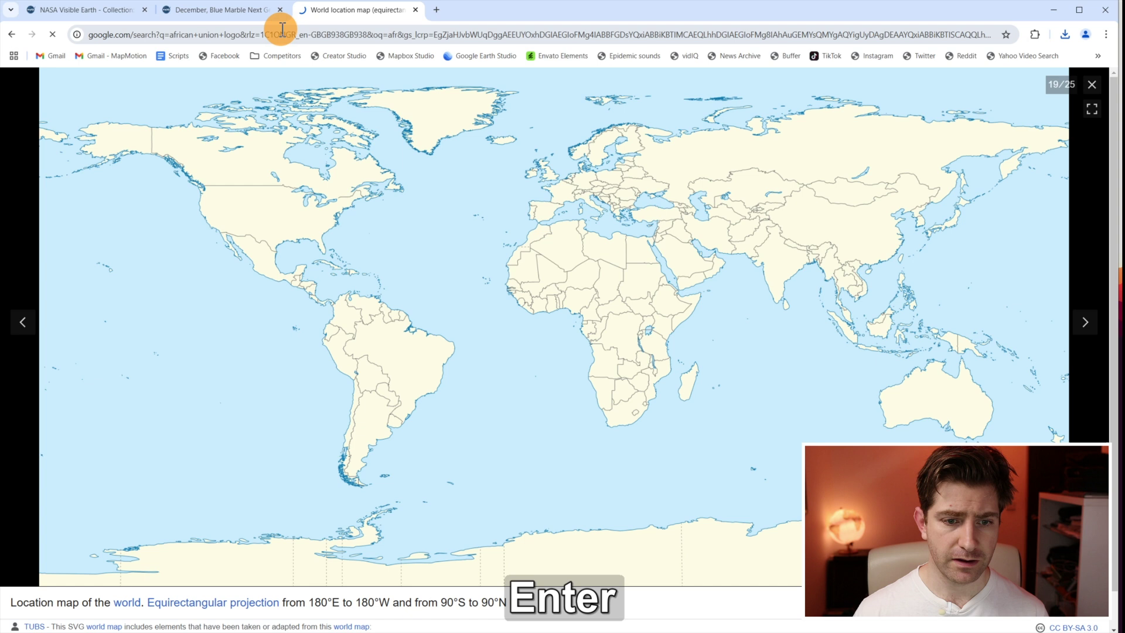
# Preview the Emblem of the African Union image, then open the videocopilot.net/orb page.
pyautogui.click(188, 228)
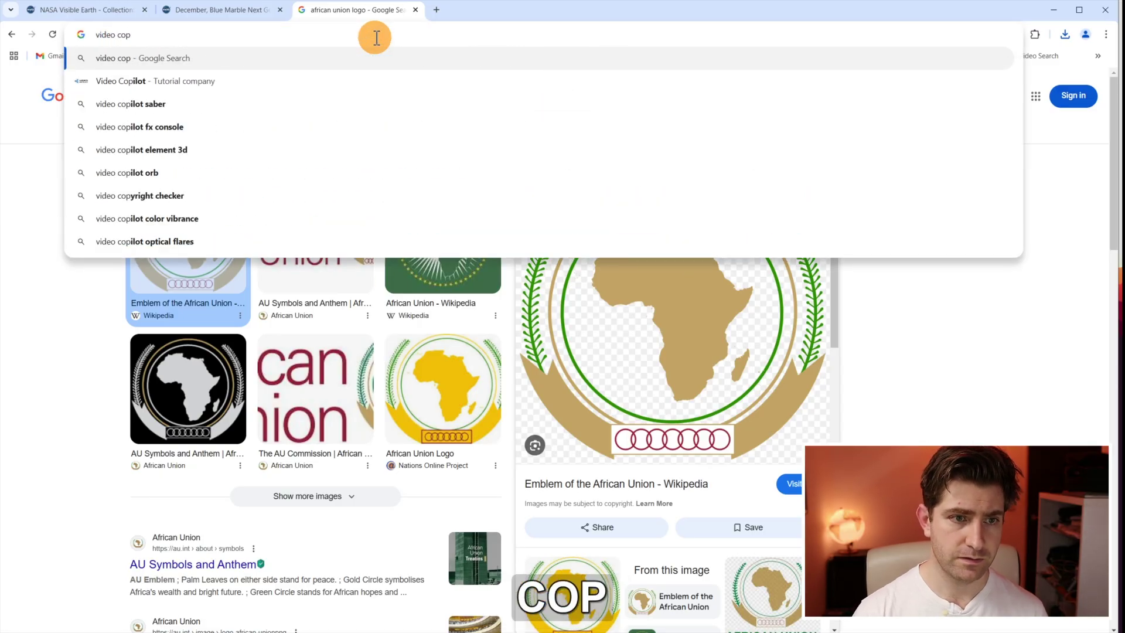
pyautogui.press('Return')
pyautogui.click(193, 186)
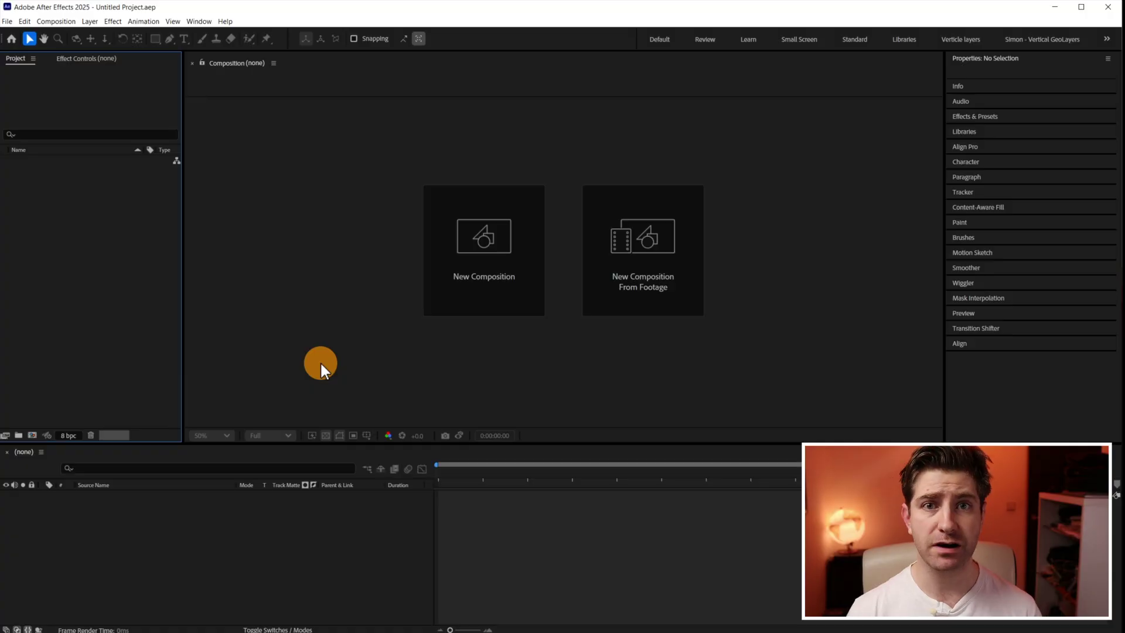
# Create a 1920x1080, 24 fps composition and select the Earth textures in Downloads.
pyautogui.click(469, 300)
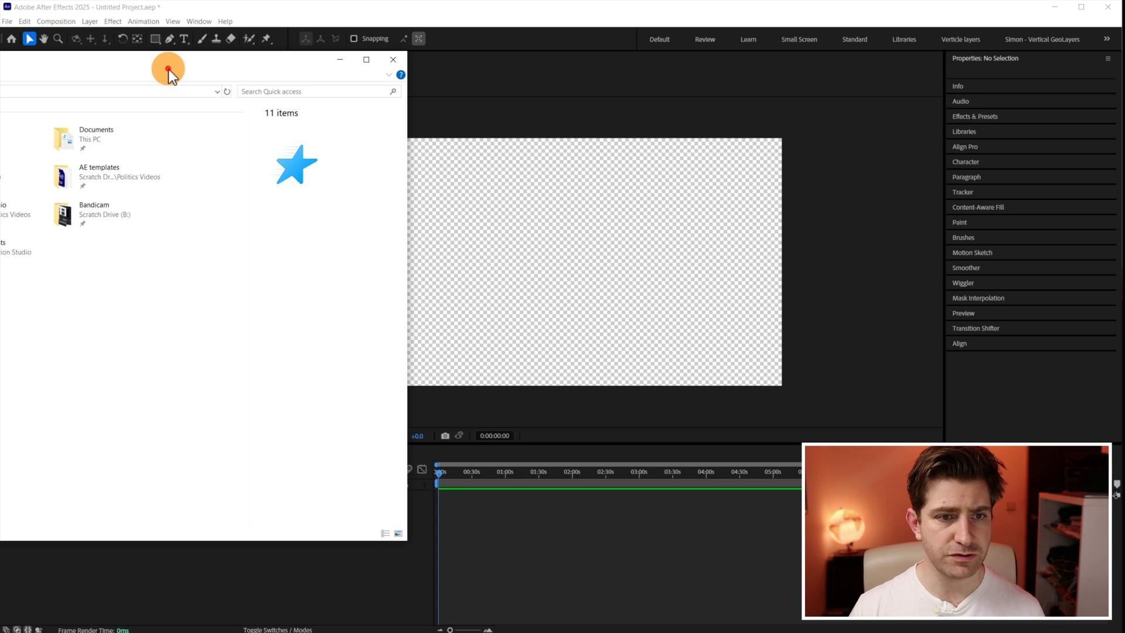
pyautogui.moveTo(128, 69); pyautogui.dragTo(501, 55)
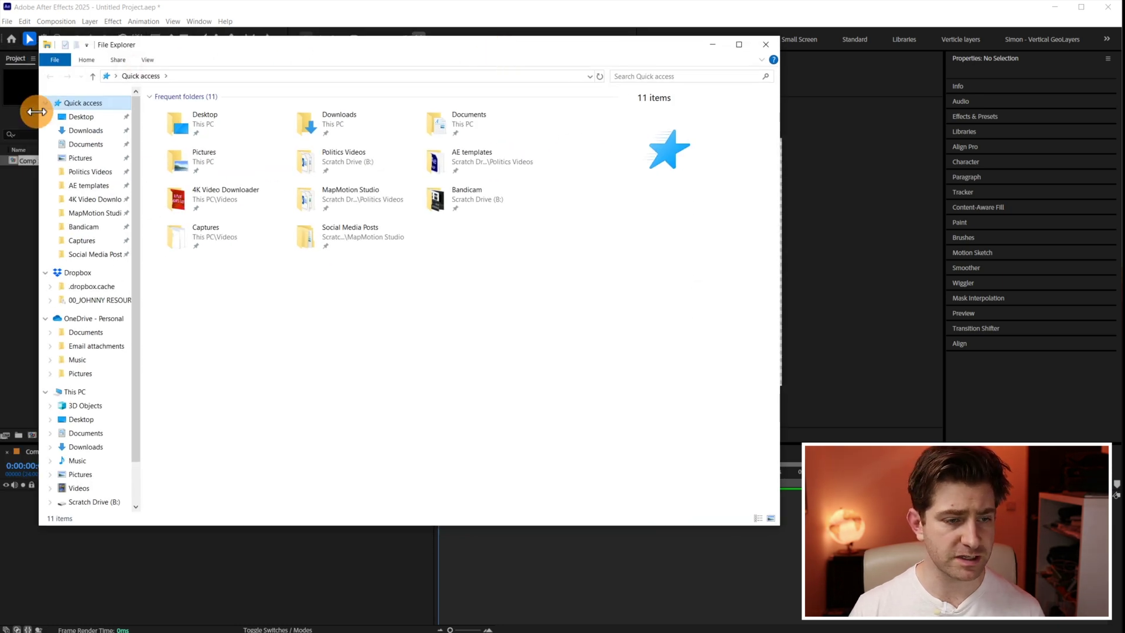
pyautogui.click(85, 131)
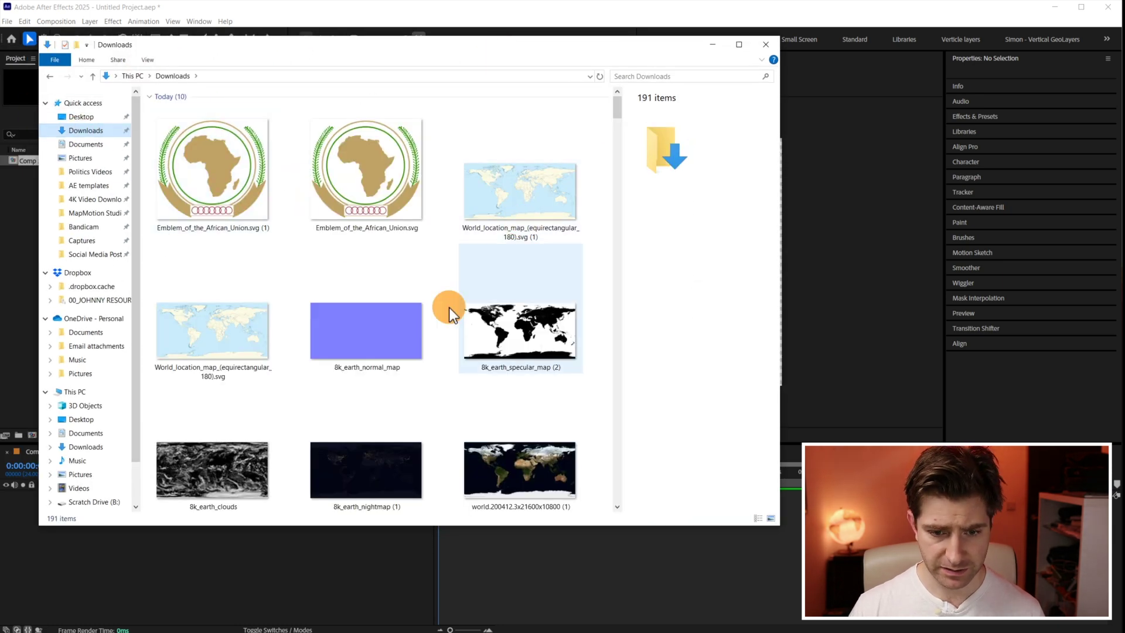
pyautogui.click(391, 319)
pyautogui.keyDown('ctrl'); pyautogui.click(546, 318); pyautogui.keyUp('ctrl')
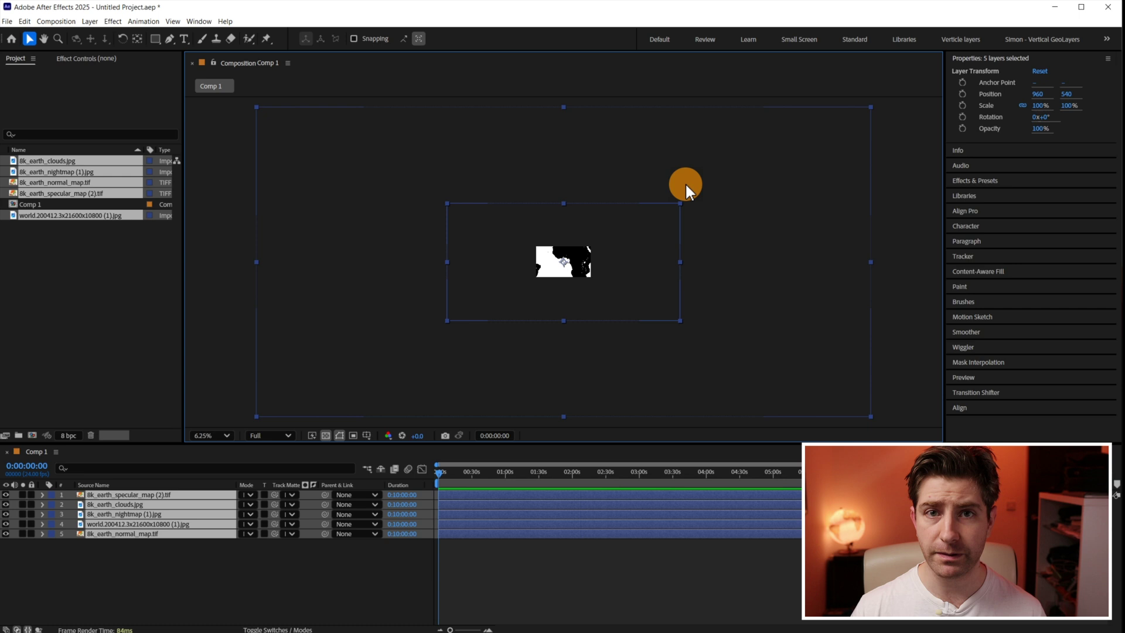
# Fit all five texture layers to the 1920x1080 comp, solo each to check, then unsolo.
pyautogui.press('.')
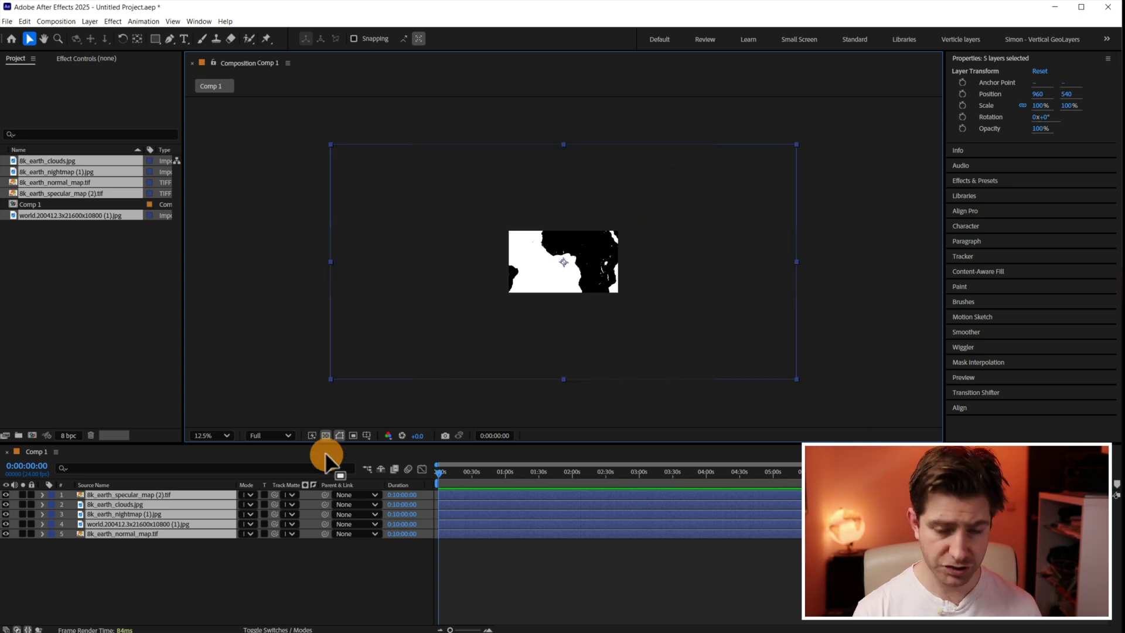
pyautogui.hotkey('ctrl', 'alt', 'f')
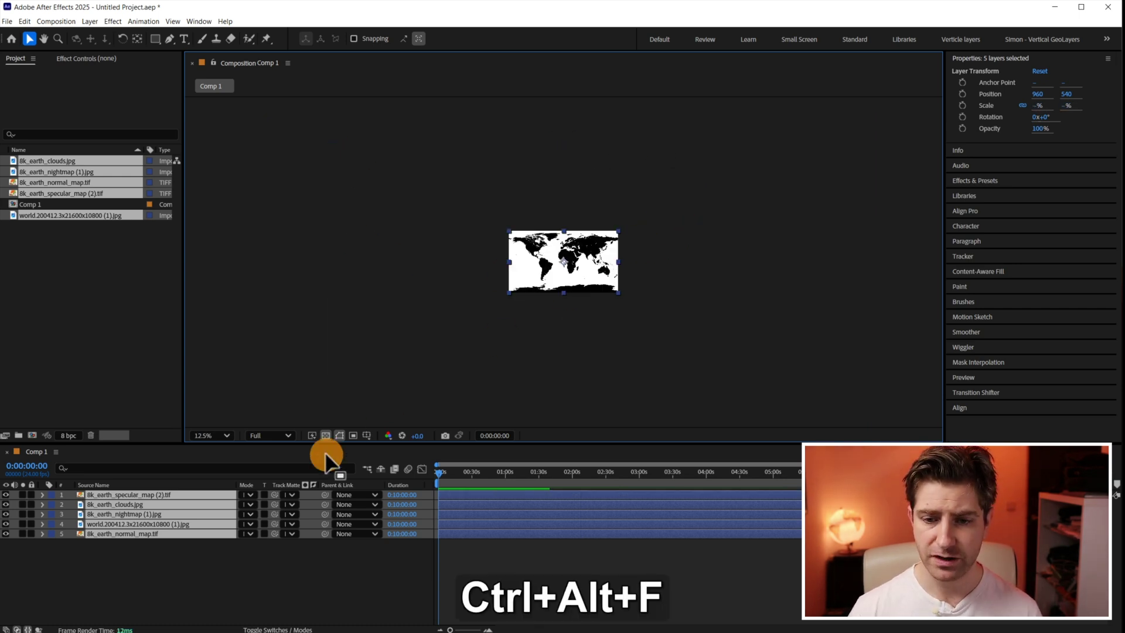
pyautogui.scroll(2, 572, 255)
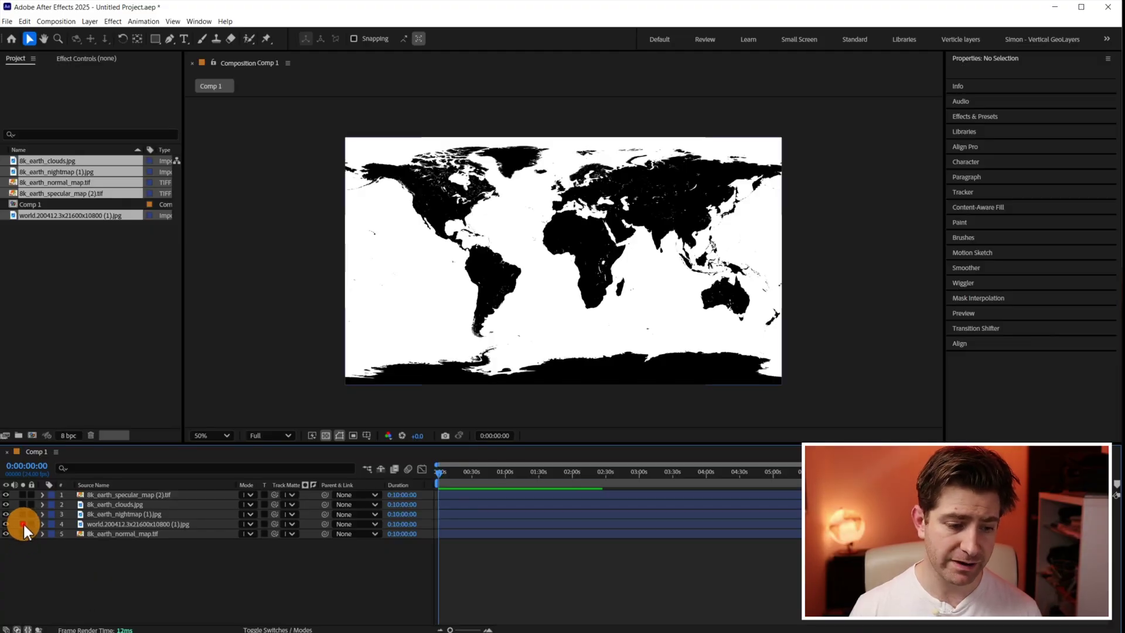
pyautogui.click(23, 523)
pyautogui.click(23, 514)
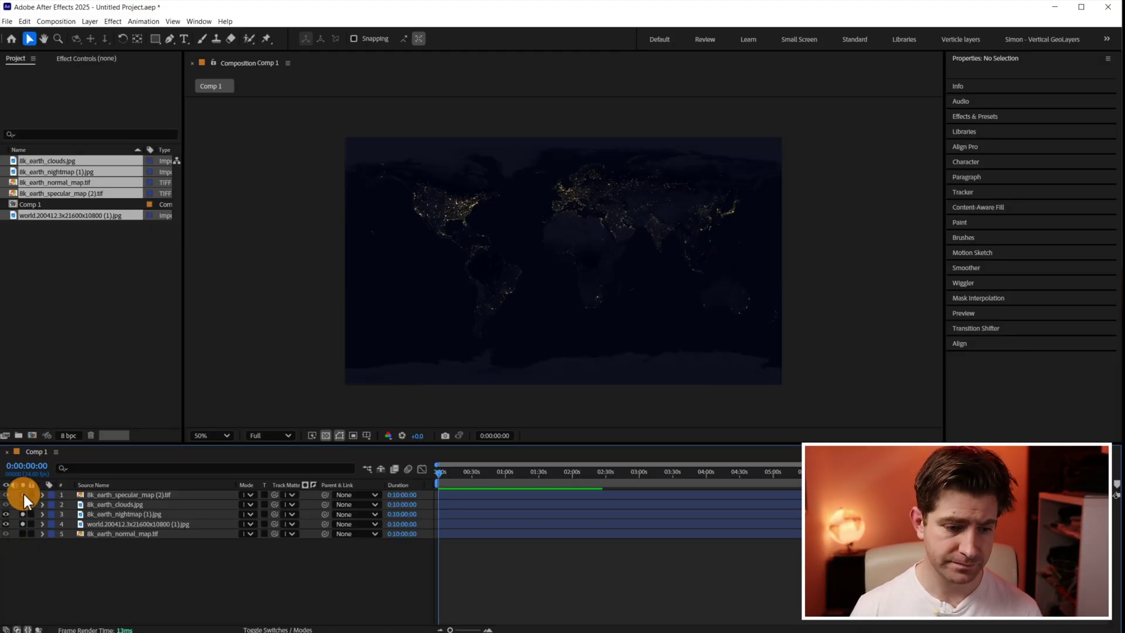
pyautogui.click(24, 495)
pyautogui.moveTo(23, 495); pyautogui.dragTo(24, 523)
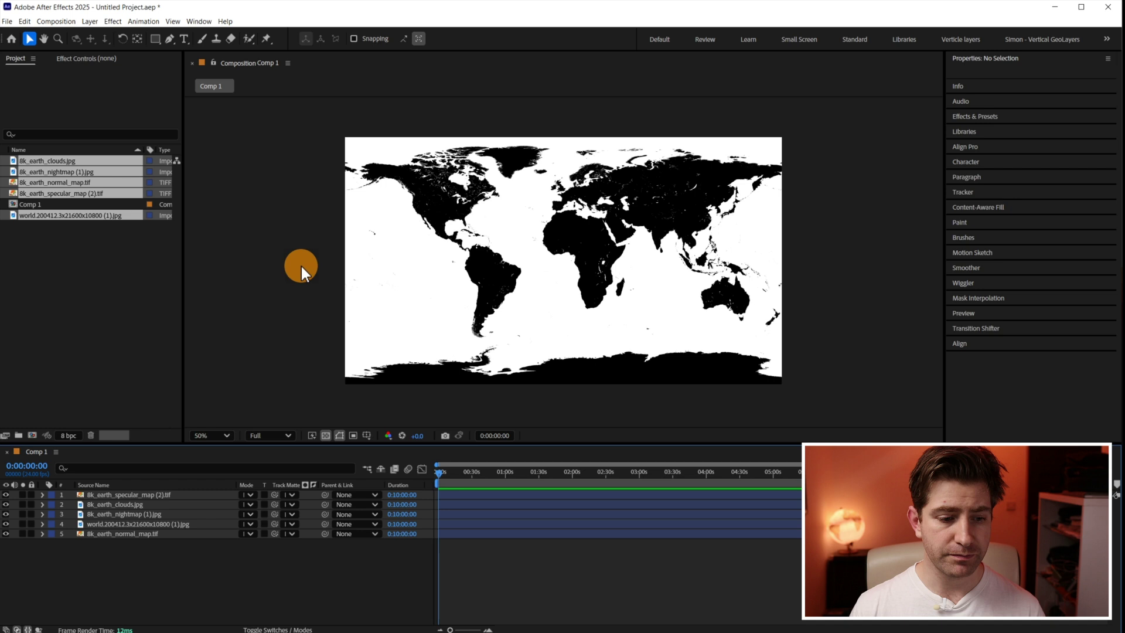
# Add a new solid layer named 'Ohhh look at his Orrrrbs'.
pyautogui.rightClick(283, 200)
pyautogui.moveTo(319, 209)
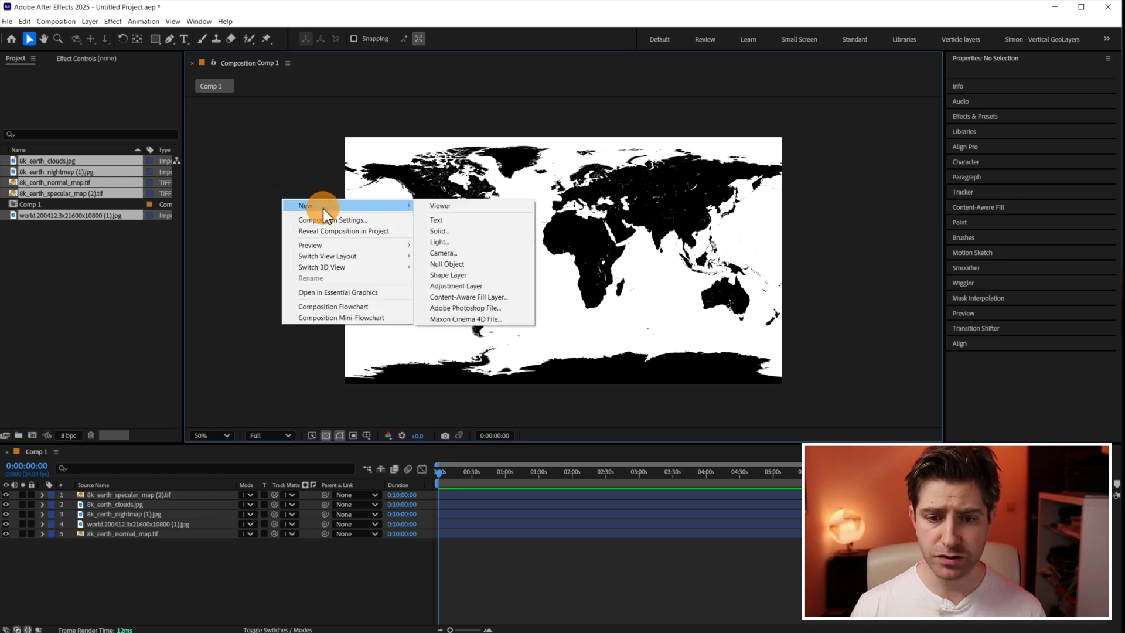
pyautogui.click(459, 229)
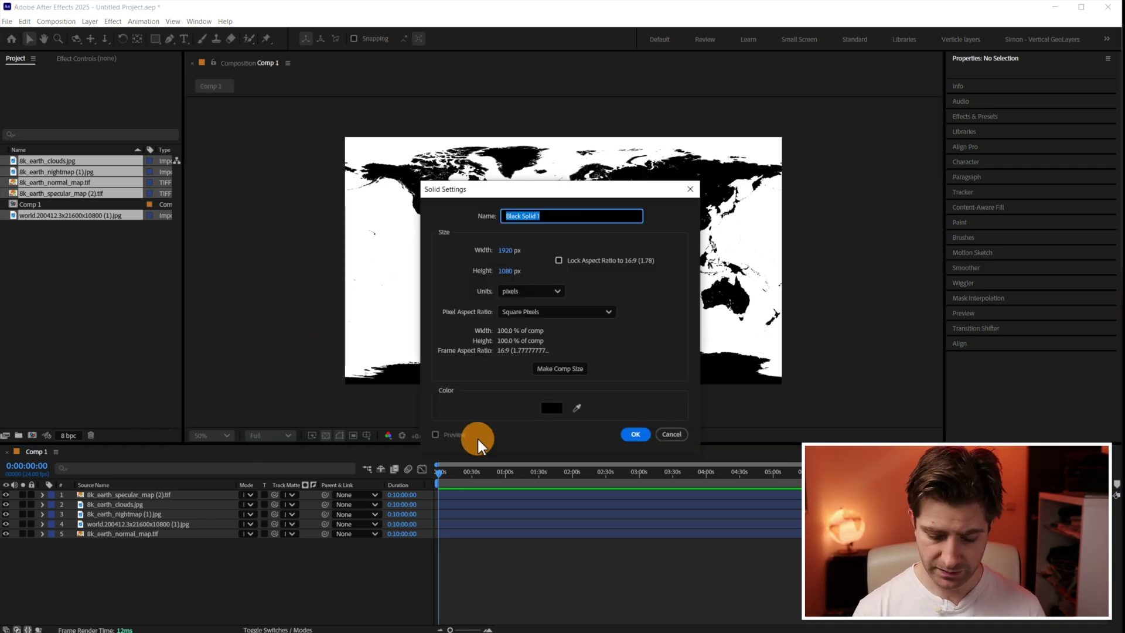
pyautogui.write('Ohhh look at his Orrrrbs')
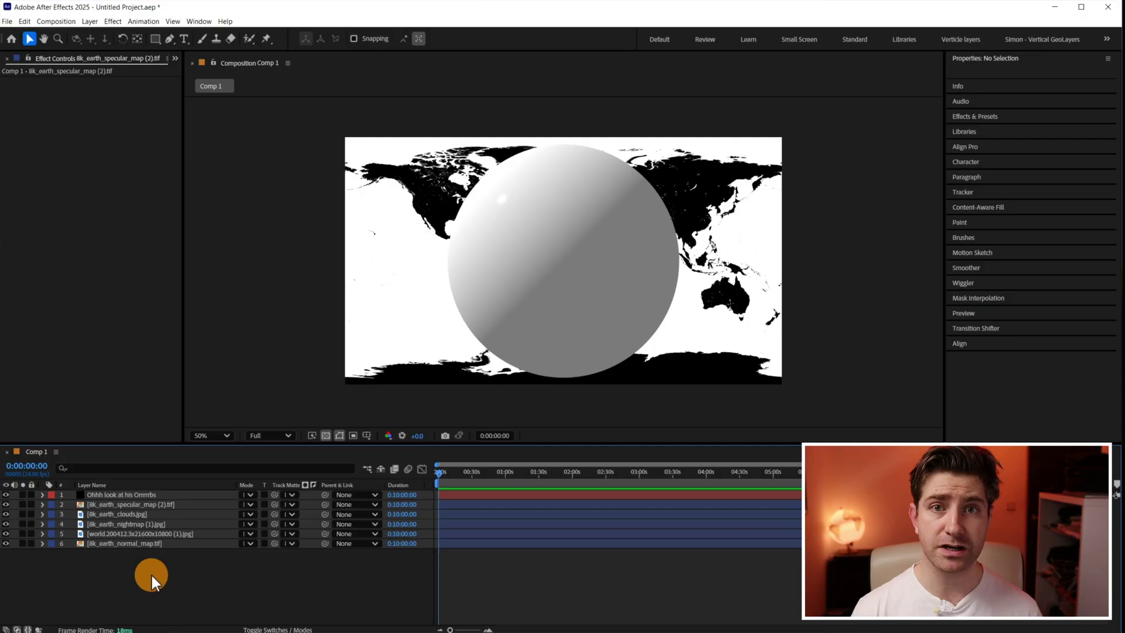
# Hide the orb, then rename the specular and clouds maps to Gloss and Clouds.
pyautogui.click(6, 495)
pyautogui.click(103, 504)
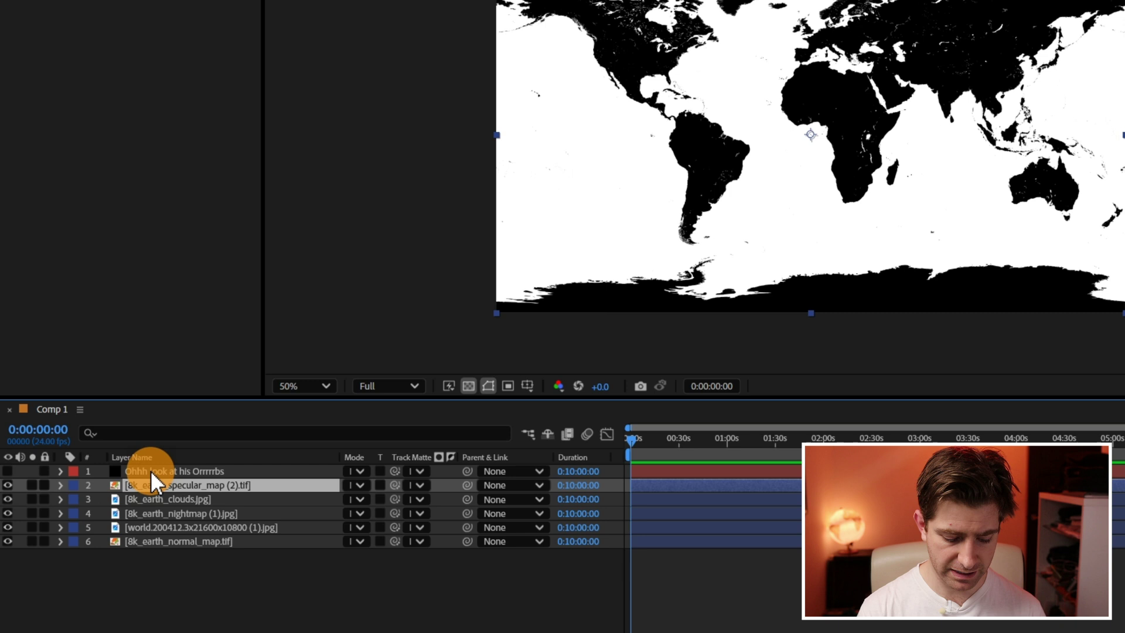
pyautogui.write('Gloss')
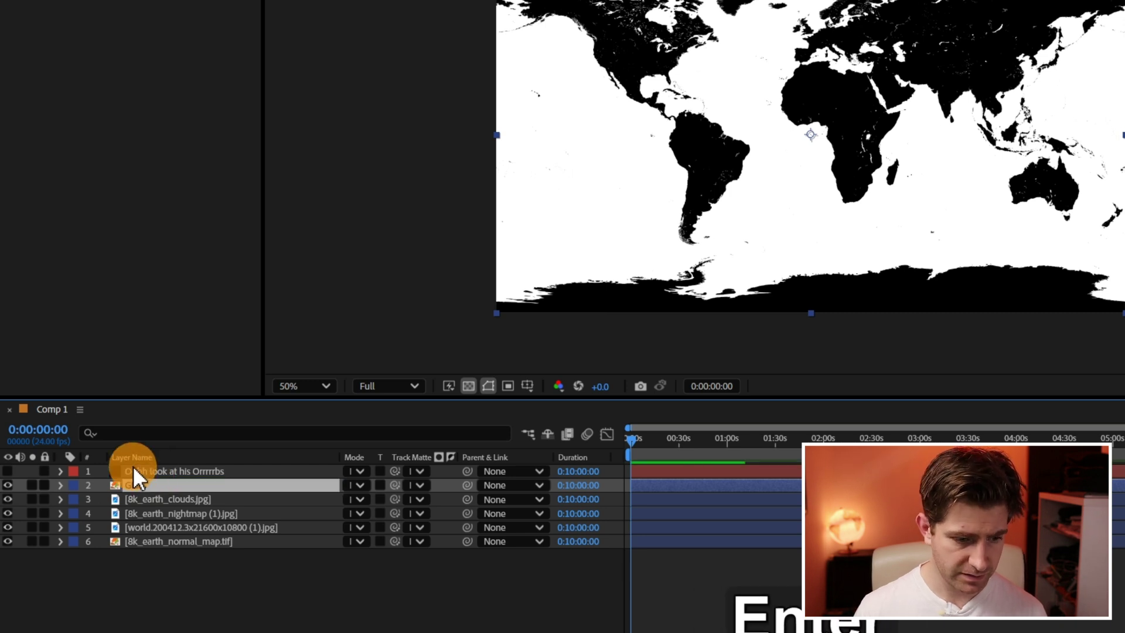
pyautogui.click(8, 485)
pyautogui.click(168, 498)
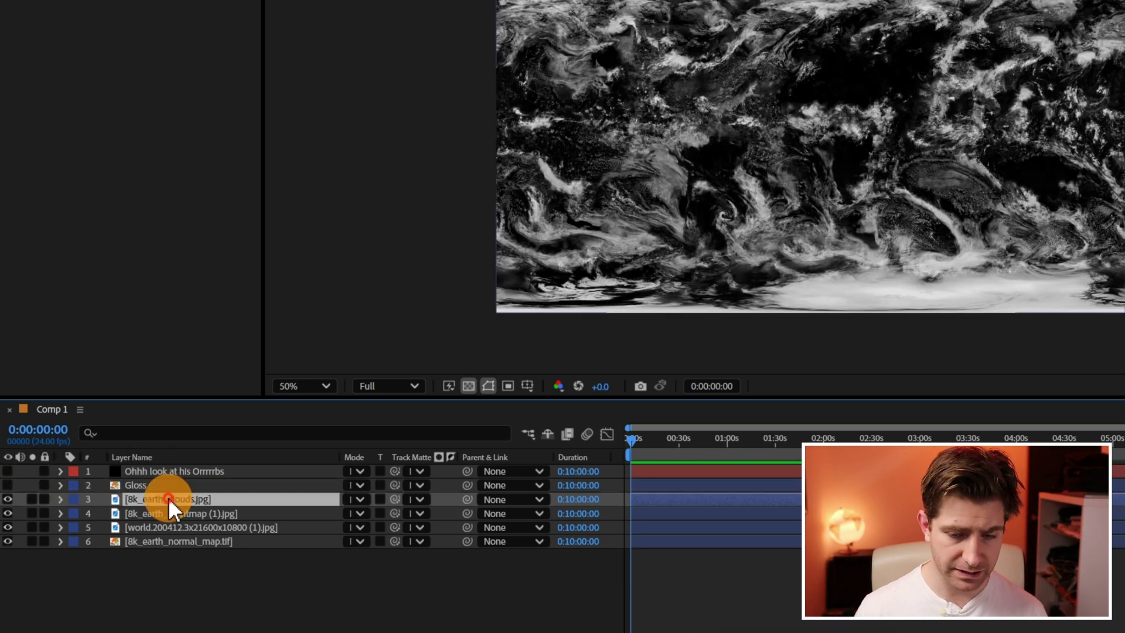
pyautogui.press('Return')
pyautogui.write('Clouds')
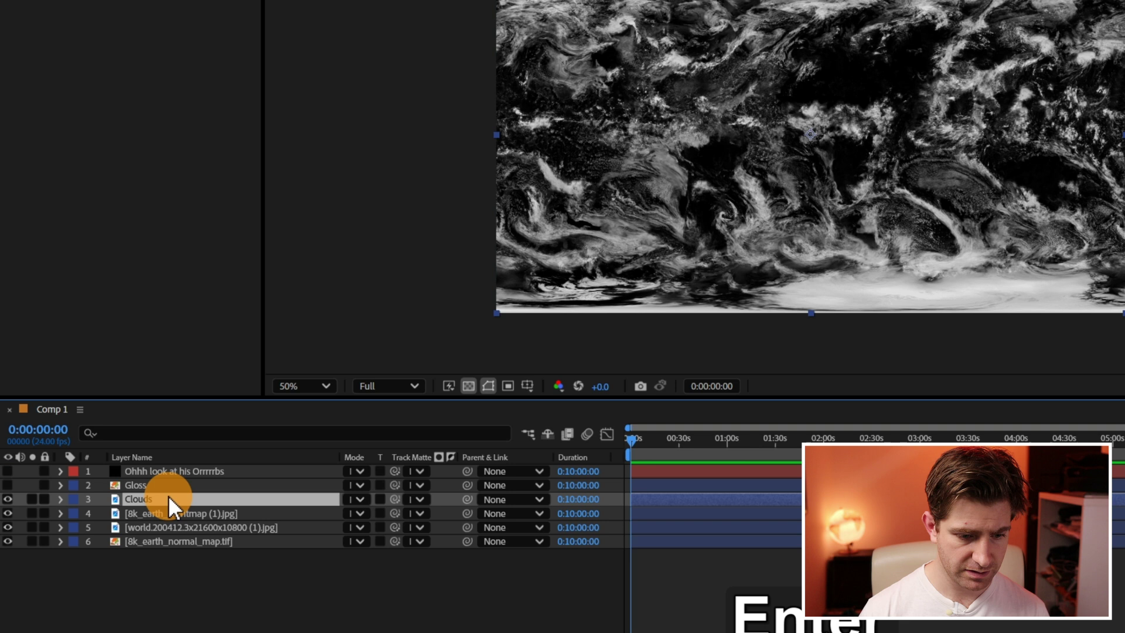
pyautogui.press('Return')
# Hide Clouds, then rename the night lights and daytime maps to Illumination and Terrain.
pyautogui.click(8, 499)
pyautogui.click(137, 513)
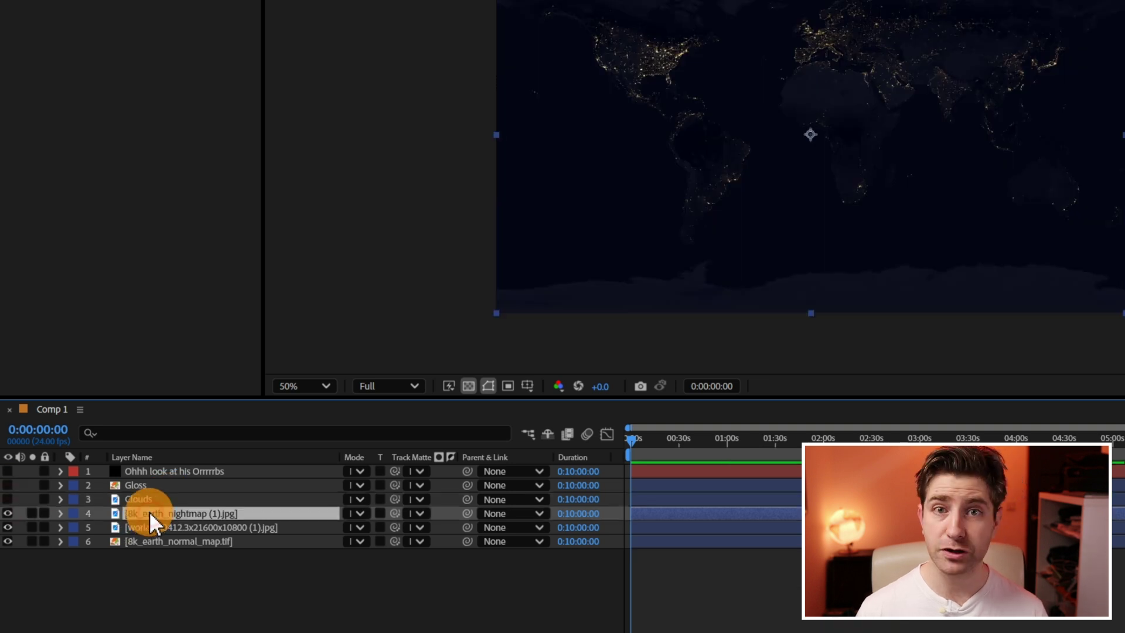
pyautogui.press('Return')
pyautogui.write('Illu')
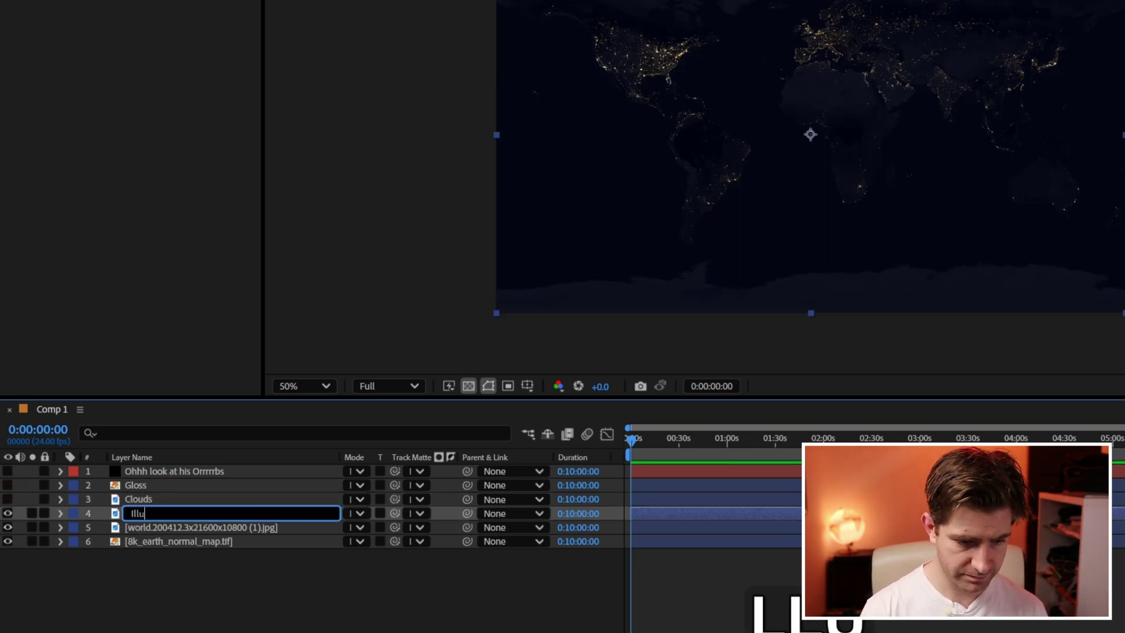
pyautogui.write('mination')
pyautogui.press('Return')
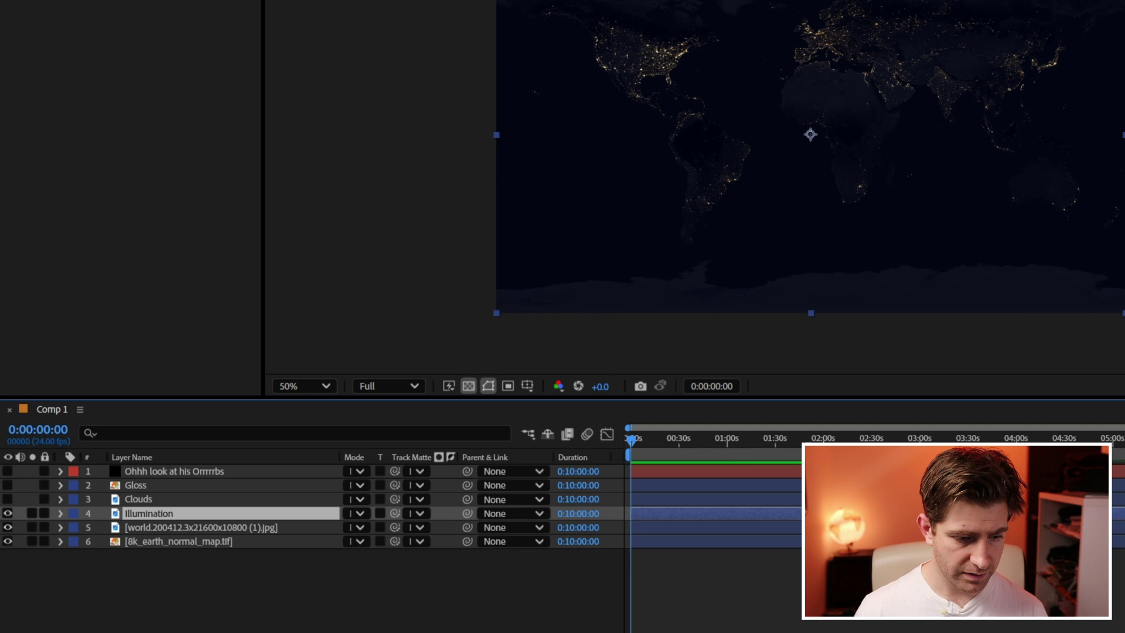
pyautogui.click(8, 513)
pyautogui.click(142, 526)
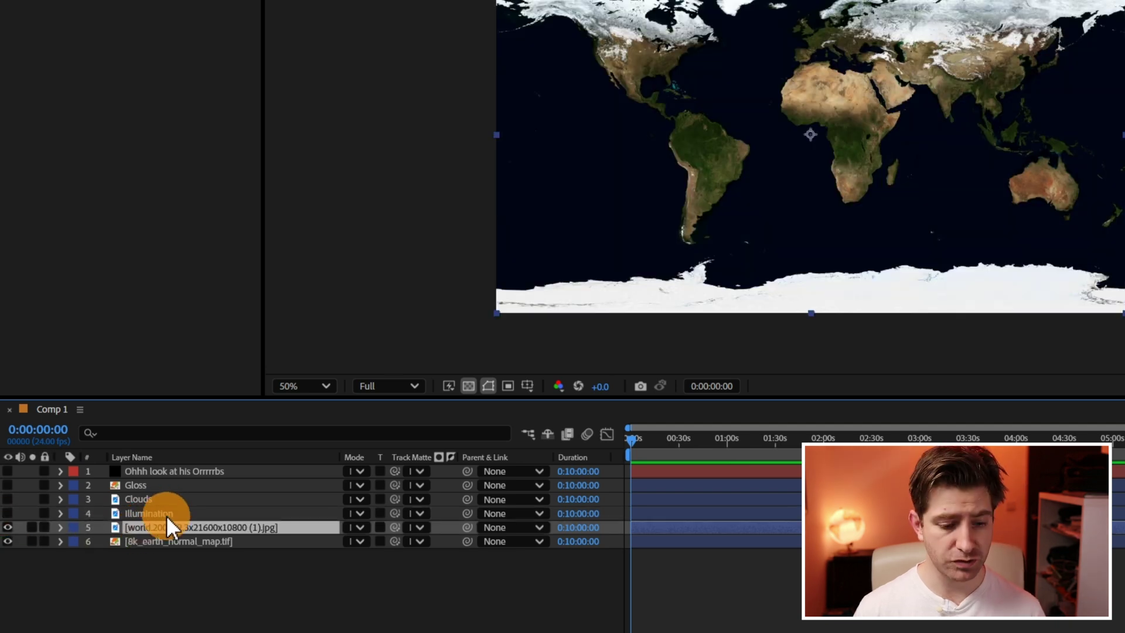
pyautogui.press('Return')
pyautogui.write('Terrain')
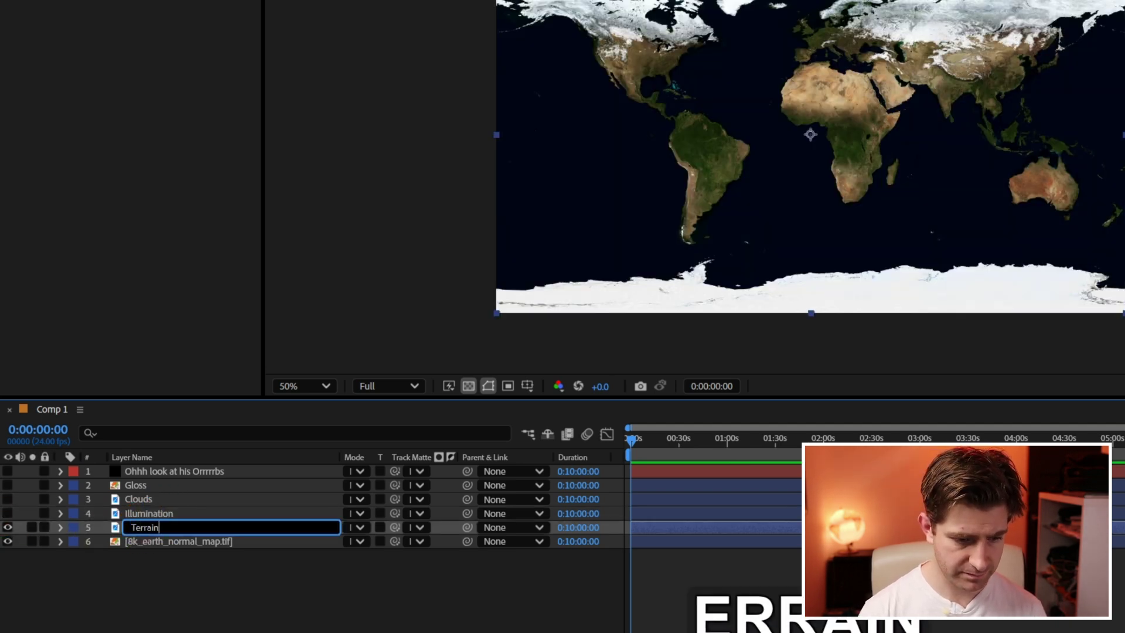
pyautogui.press('Return')
# Hide the Terrain layer and rename the normal map layer to Normal.
pyautogui.click(179, 570)
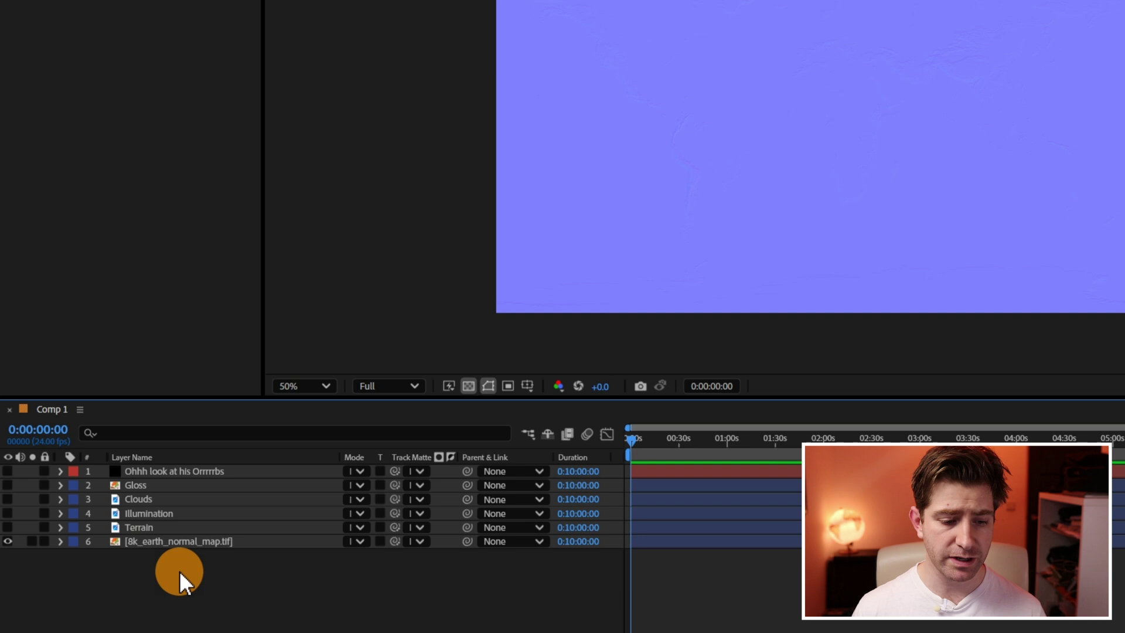
pyautogui.click(181, 541)
pyautogui.press('Return')
pyautogui.write('Normal')
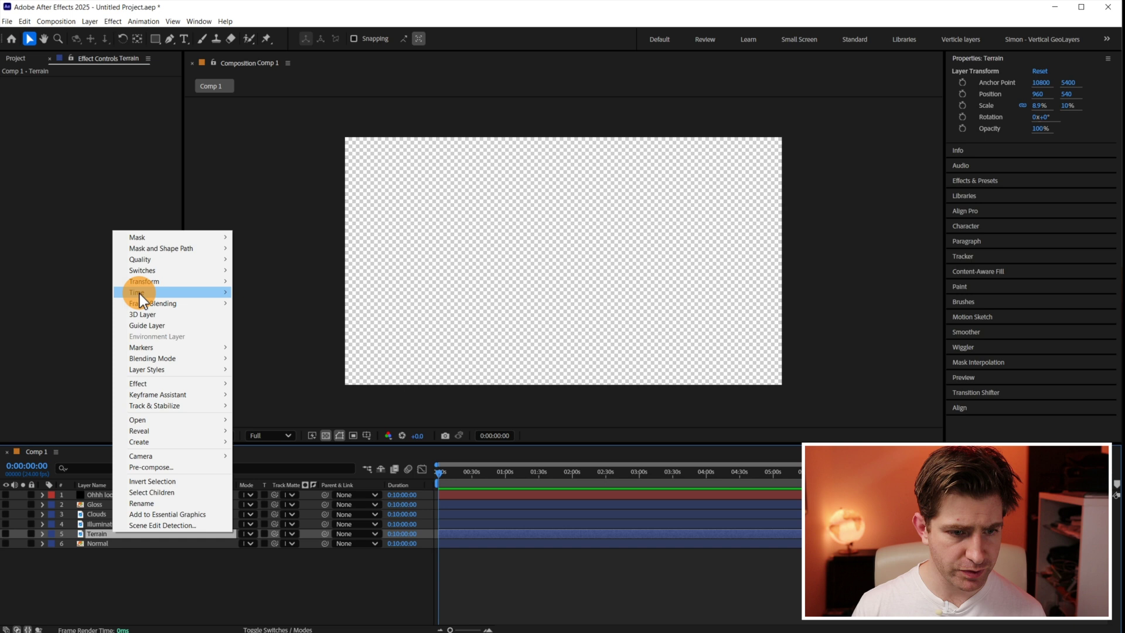
# Pre-compose the Terrain layer into Terrain Comp 1, leaving all attributes, and deselect the layers.
pyautogui.click(163, 466)
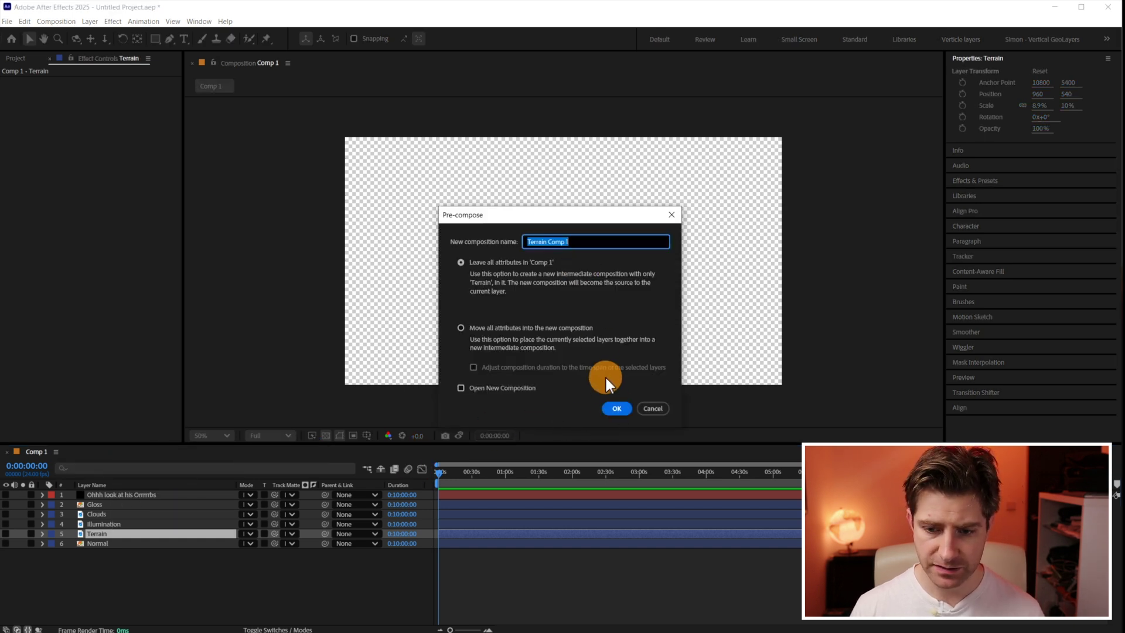
pyautogui.click(616, 409)
pyautogui.click(50, 546)
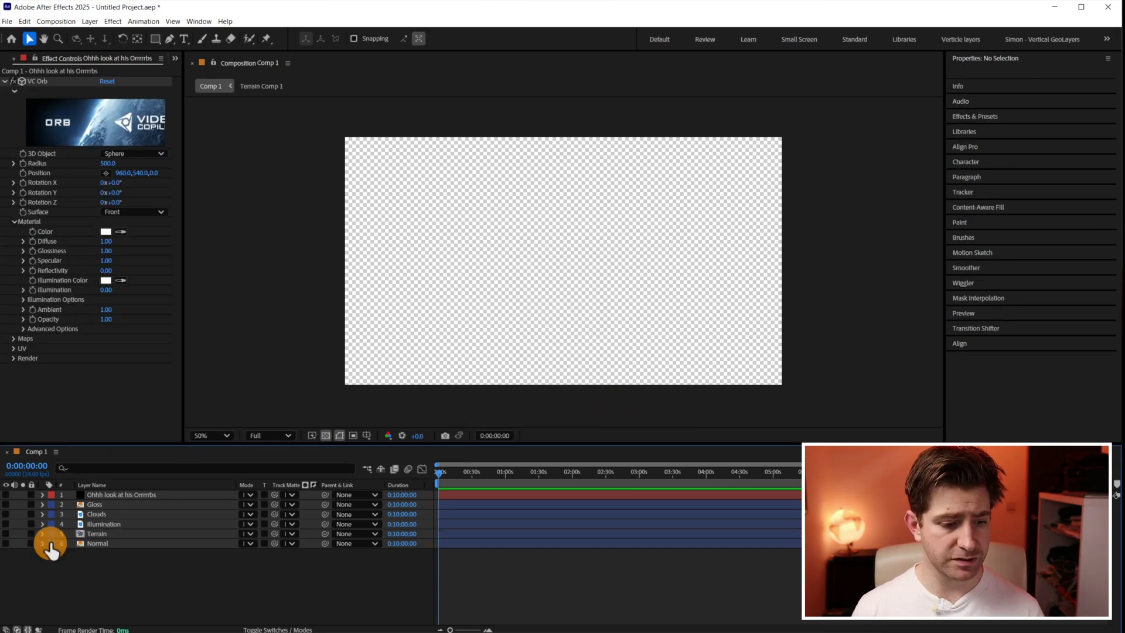
# Show the orb layer again and set its Diffuse Layer map to Terrain.
pyautogui.click(6, 495)
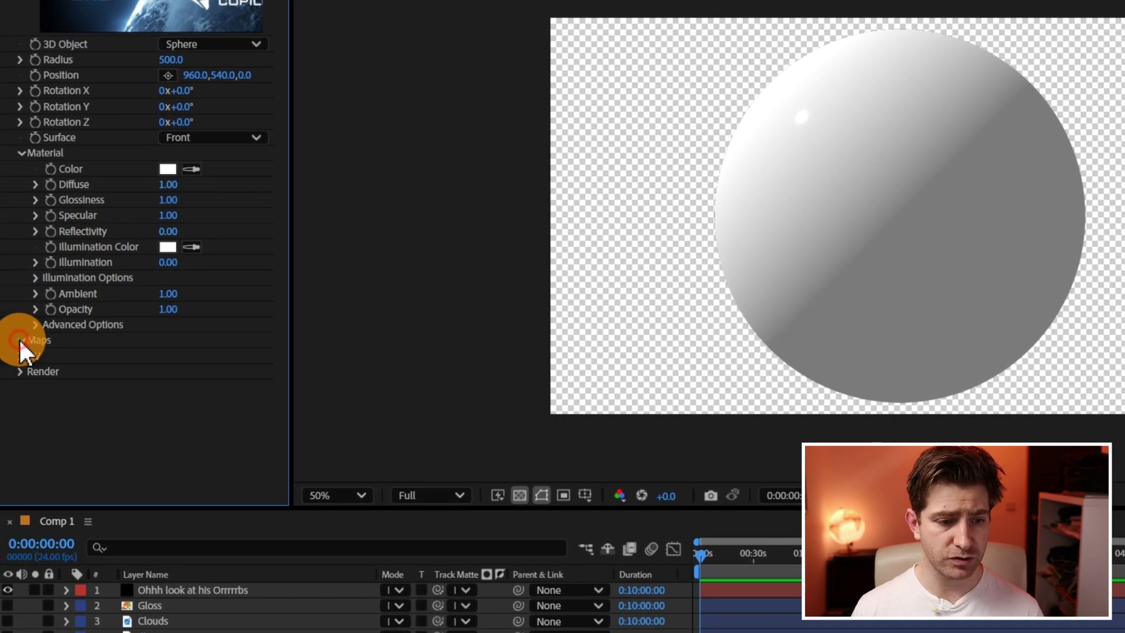
pyautogui.click(14, 337)
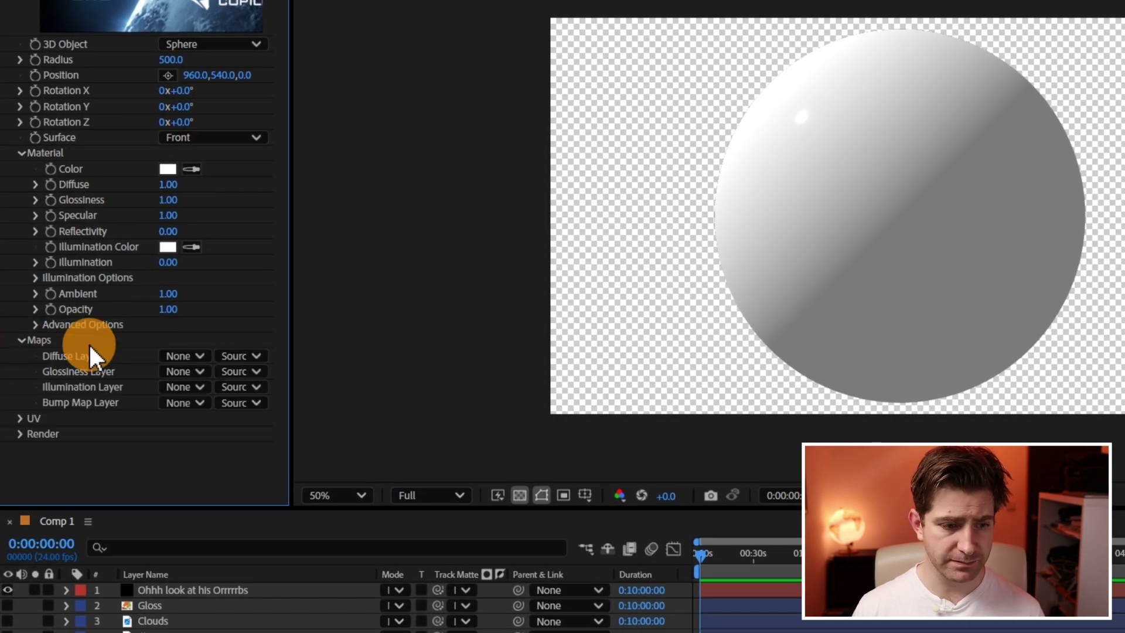
pyautogui.click(165, 359)
pyautogui.click(223, 467)
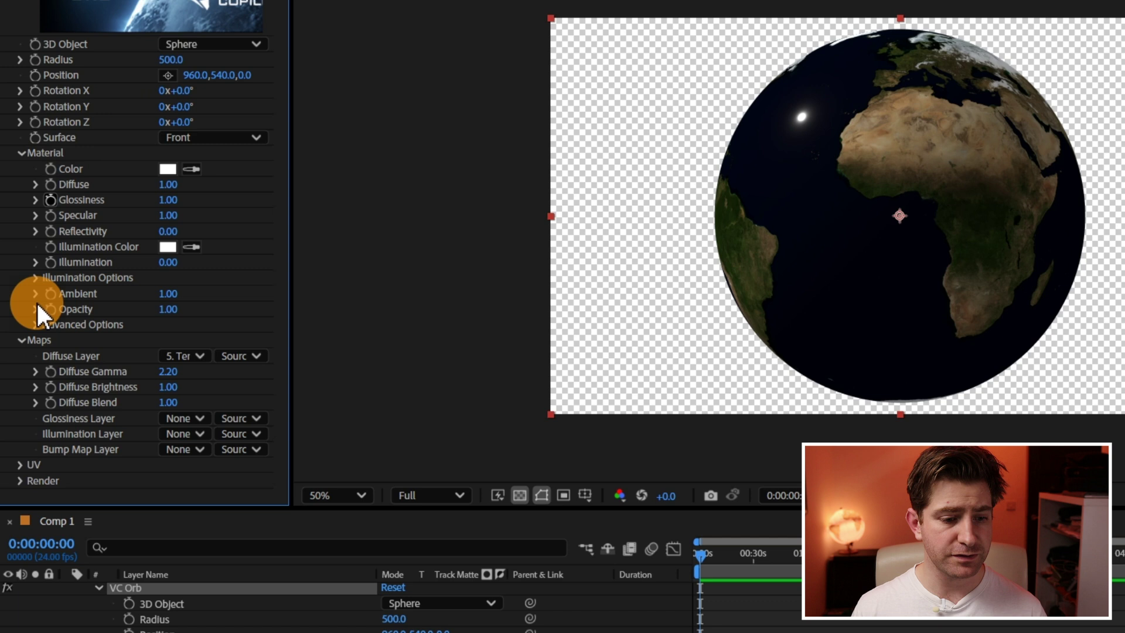
# Set the orb's bump map to Normal and spin the globe 18 degrees around its vertical axis.
pyautogui.click(180, 449)
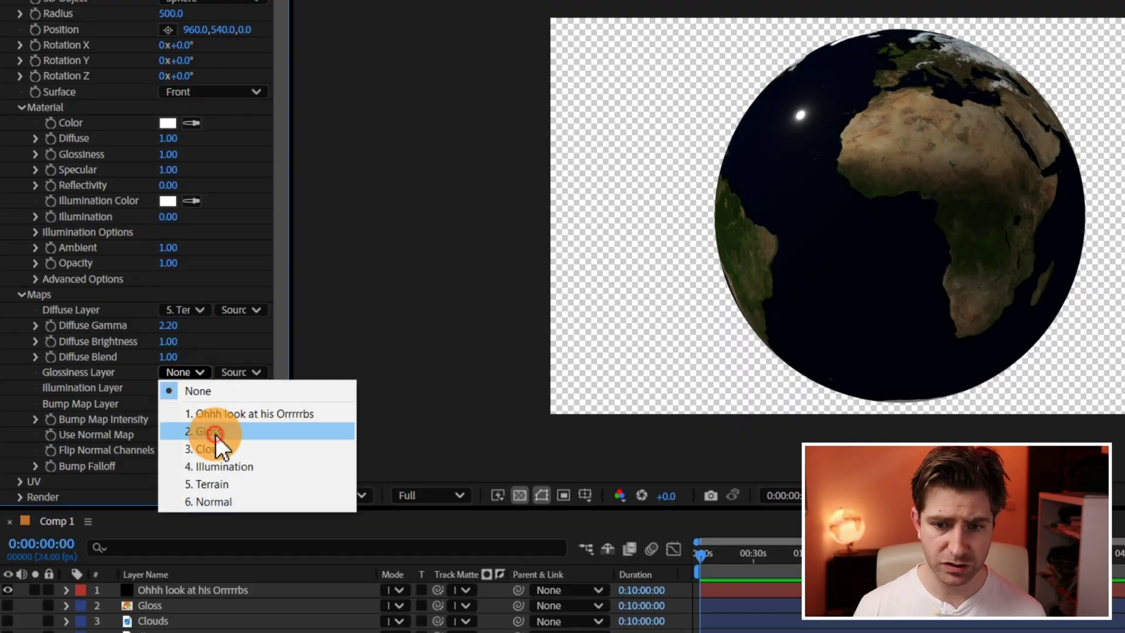
pyautogui.click(216, 432)
pyautogui.click(756, 220)
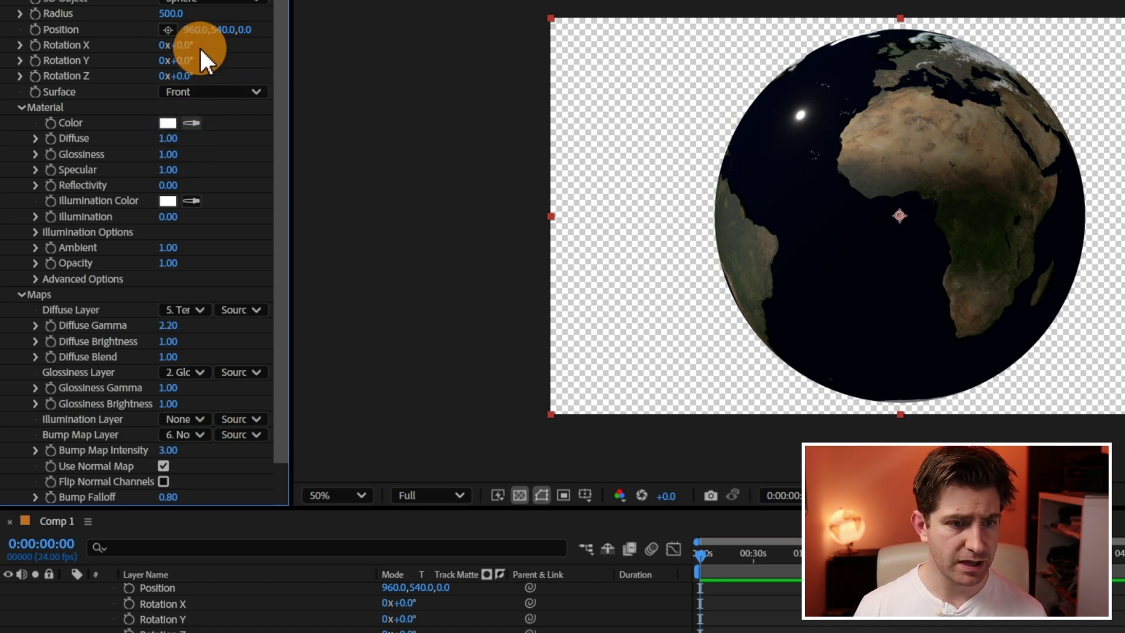
pyautogui.moveTo(185, 63); pyautogui.dragTo(208, 62)
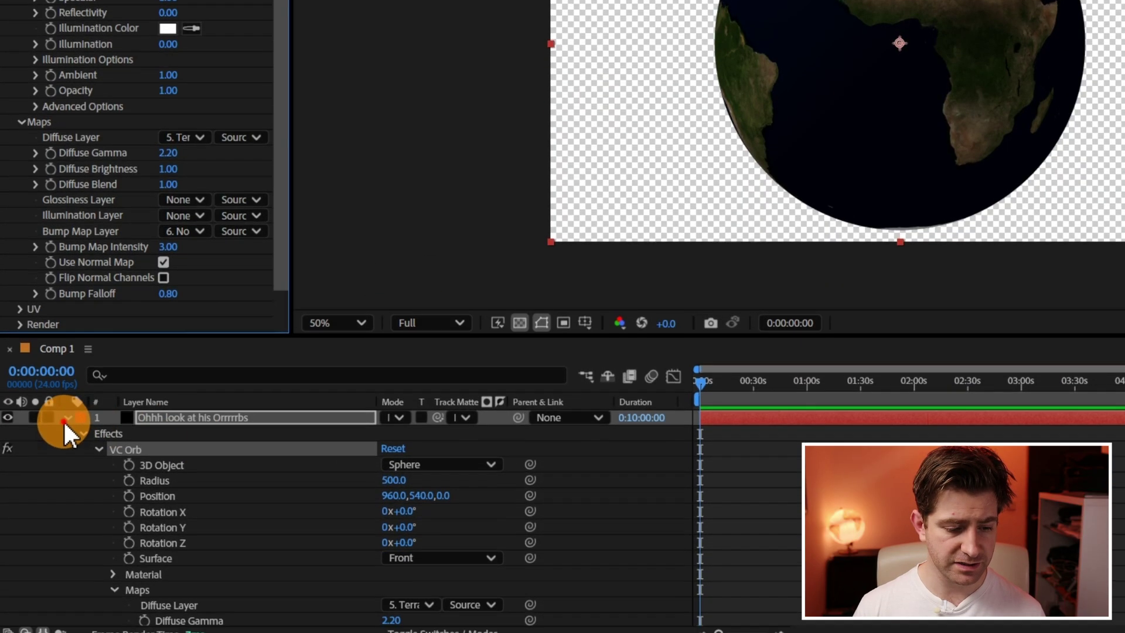
# Pre-compose the Gloss and Clouds layers together into a precomp named Gloss.
pyautogui.click(68, 500)
pyautogui.click(160, 515)
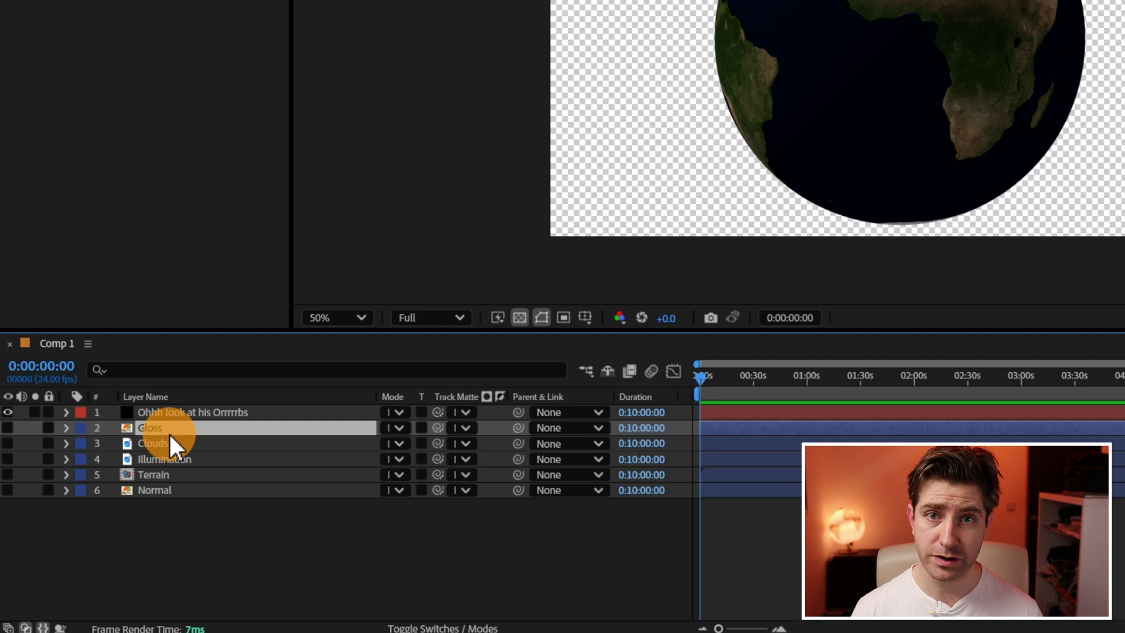
pyautogui.keyDown('shift'); pyautogui.click(170, 437); pyautogui.keyUp('shift')
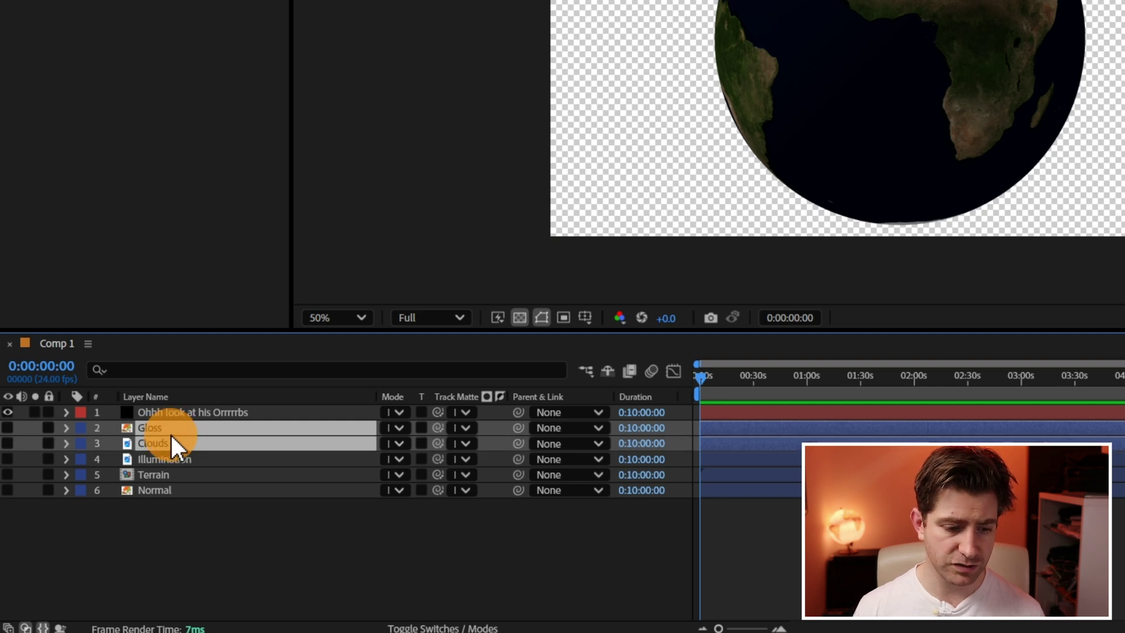
pyautogui.rightClick(170, 435)
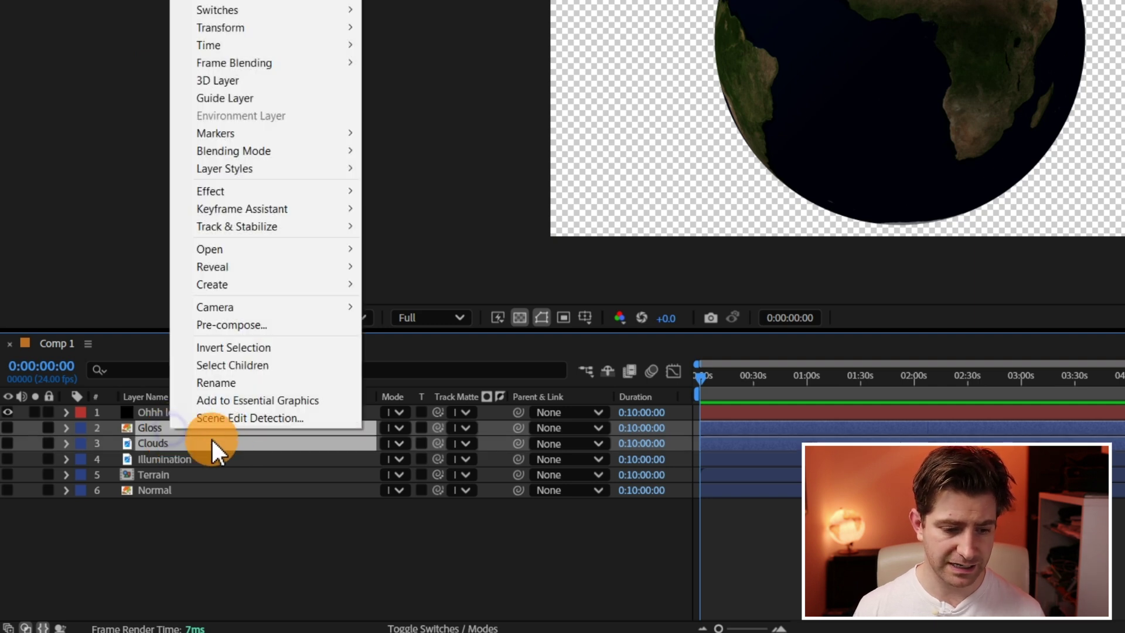
pyautogui.click(235, 323)
pyautogui.write('Gloss')
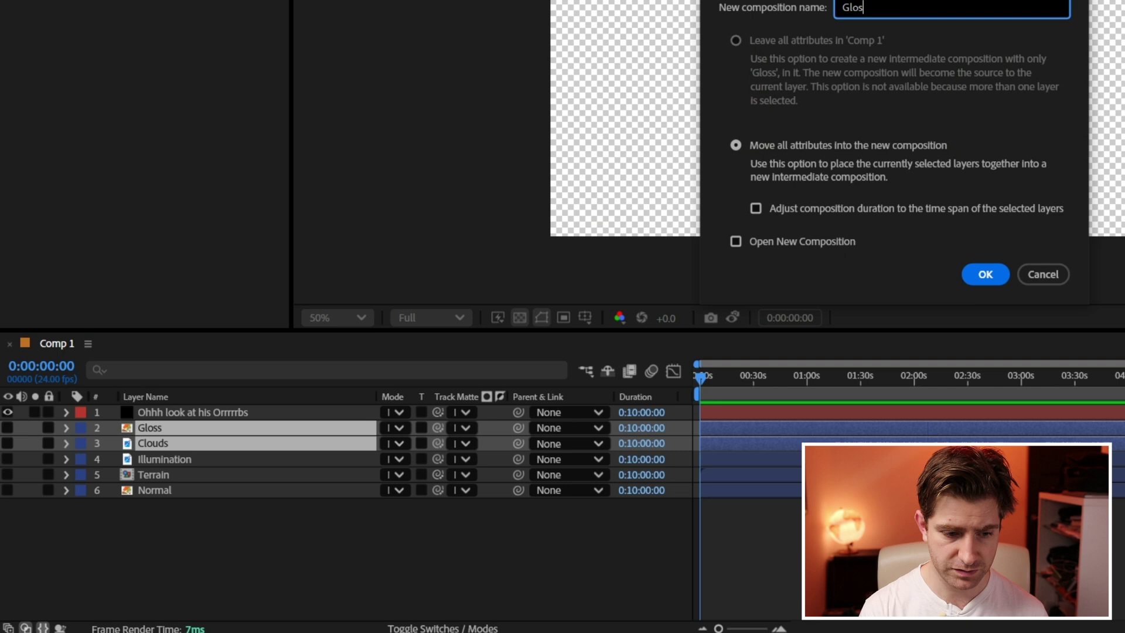
pyautogui.press('Return')
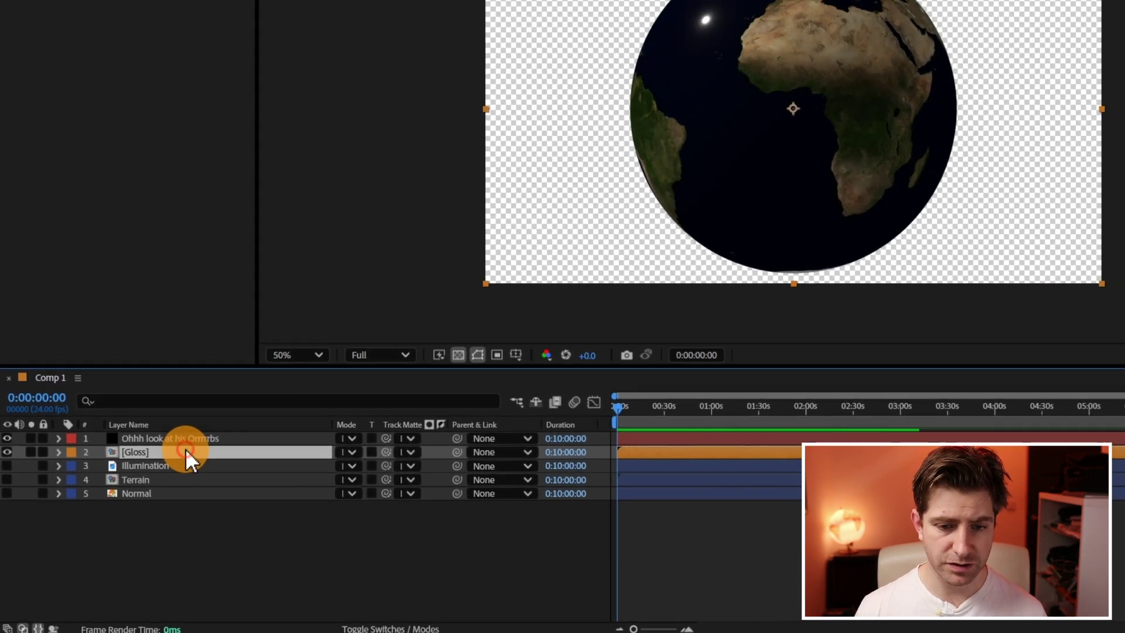
# Inside the Gloss precomp, show the Gloss map, change its blend mode, and set Clouds opacity to 63%.
pyautogui.doubleClick(233, 428)
pyautogui.click(13, 493)
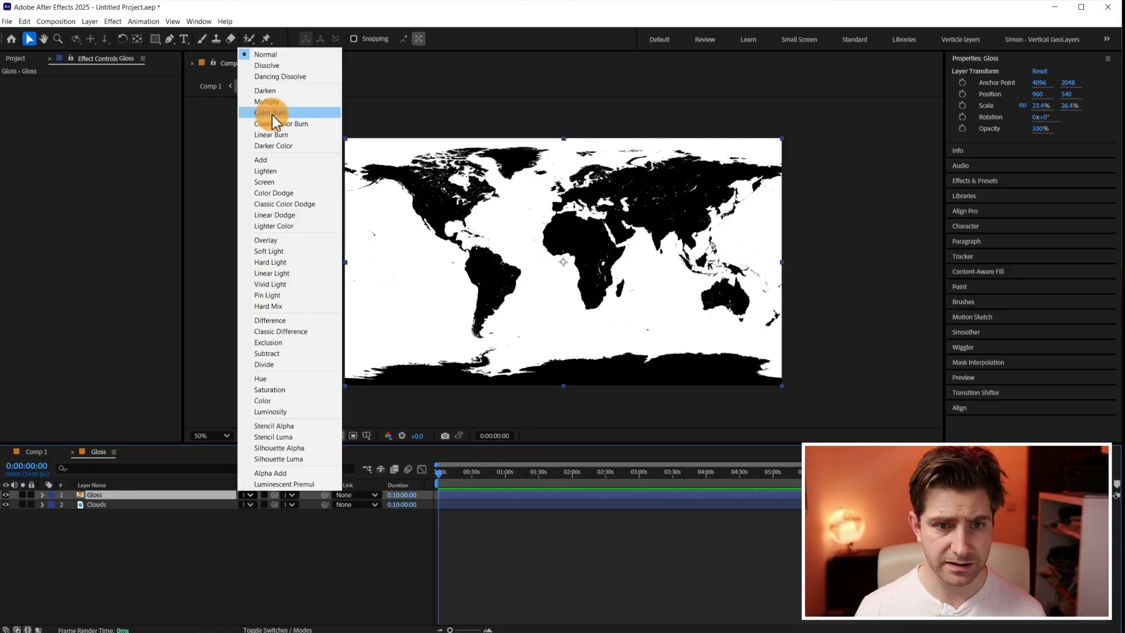
pyautogui.click(267, 101)
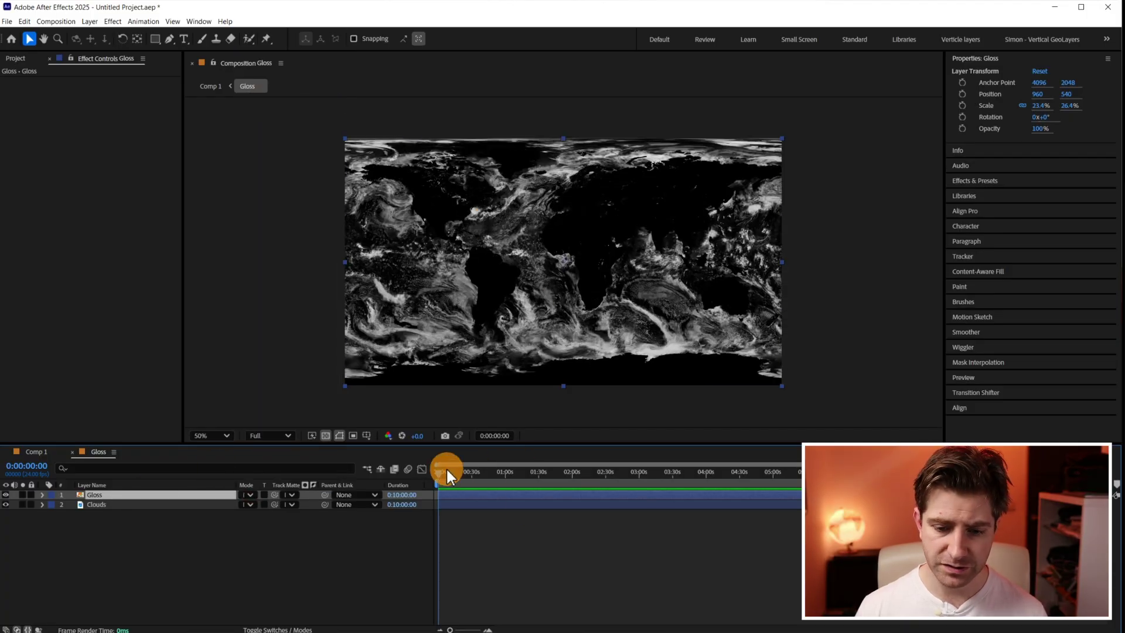
pyautogui.moveTo(447, 471); pyautogui.dragTo(445, 472)
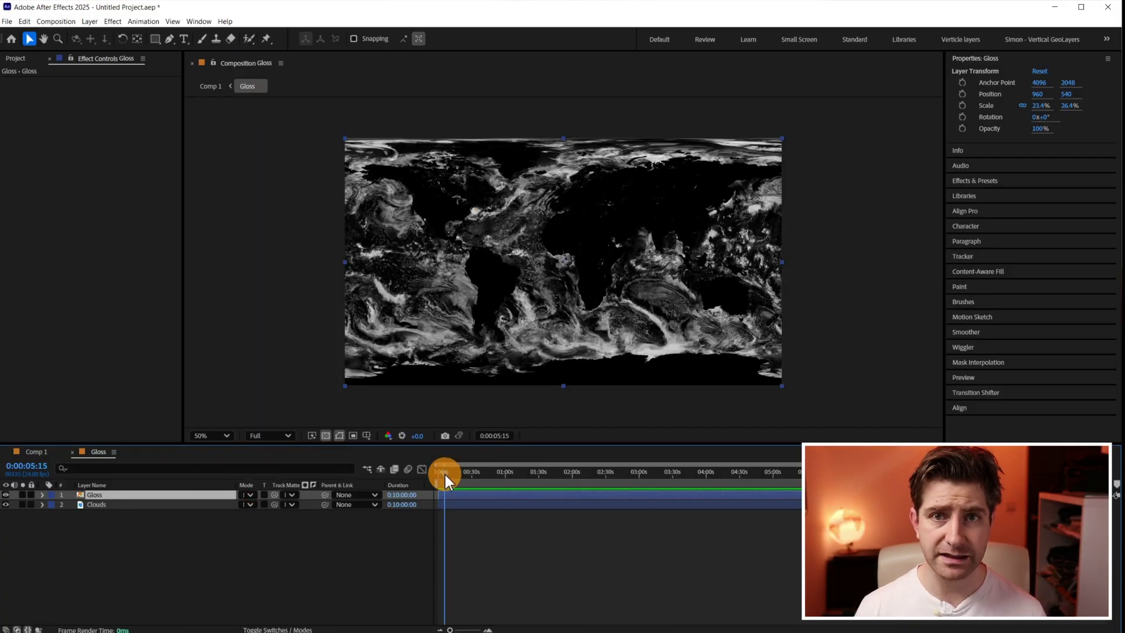
pyautogui.click(150, 503)
pyautogui.press('t')
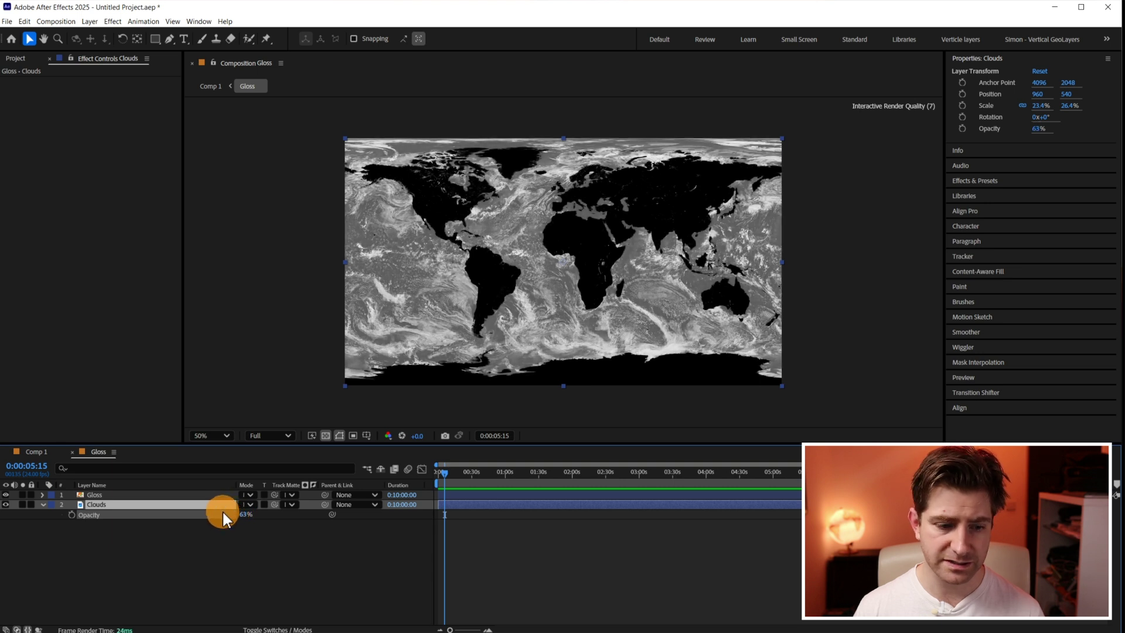
pyautogui.click(28, 454)
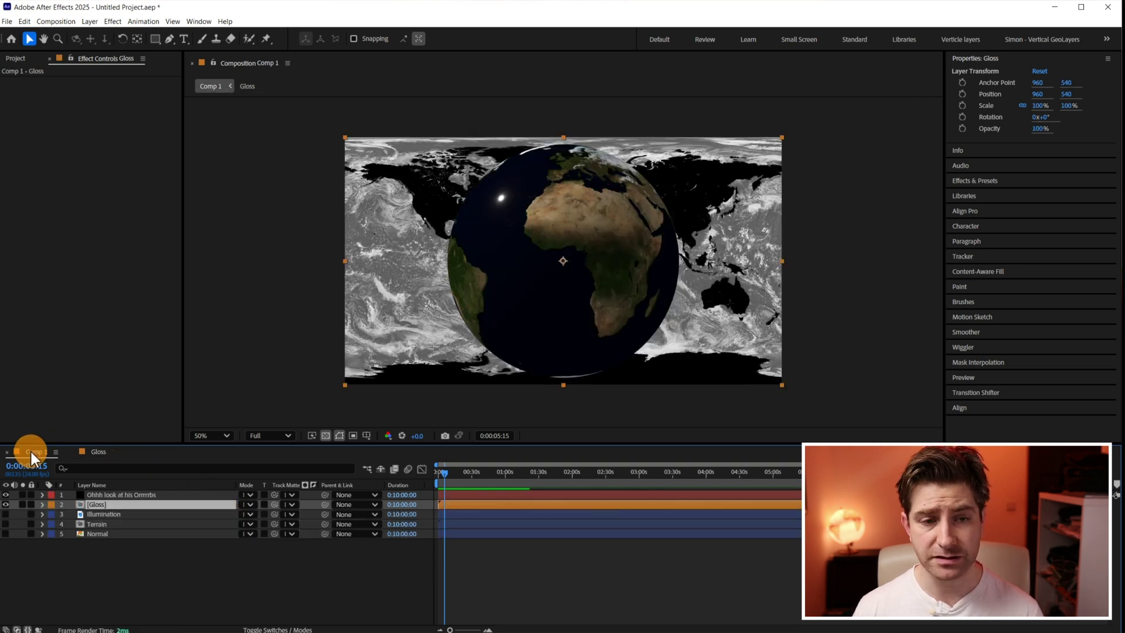
# Hide the Gloss layer and set the orb's Glossiness Layer to 2. Gloss.
pyautogui.click(5, 505)
pyautogui.click(119, 496)
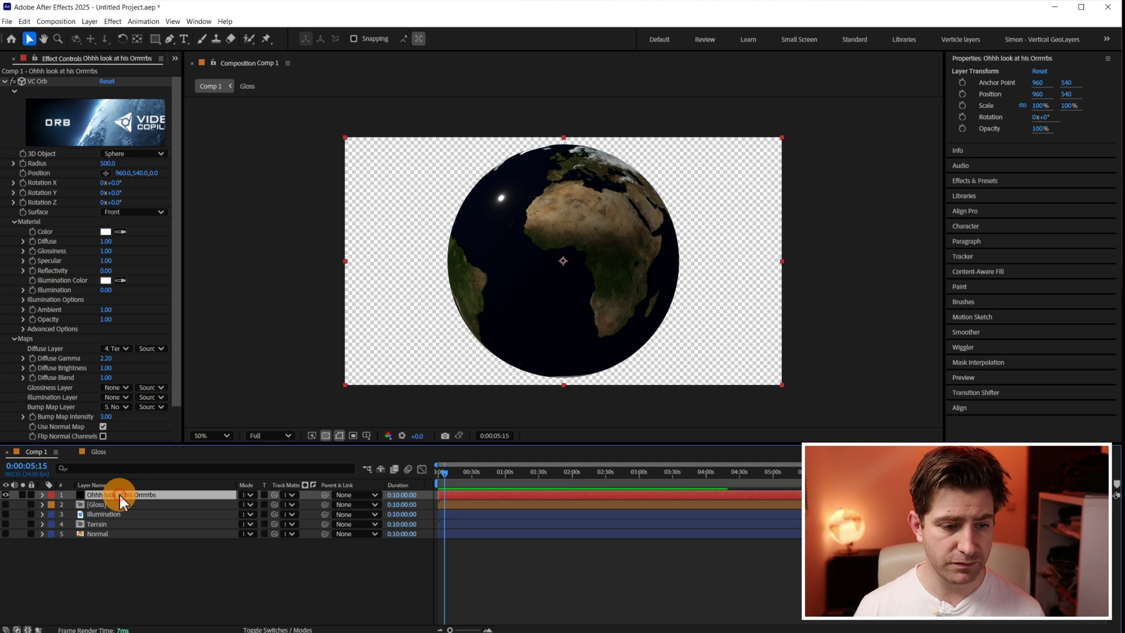
pyautogui.scroll(-1, 121, 330)
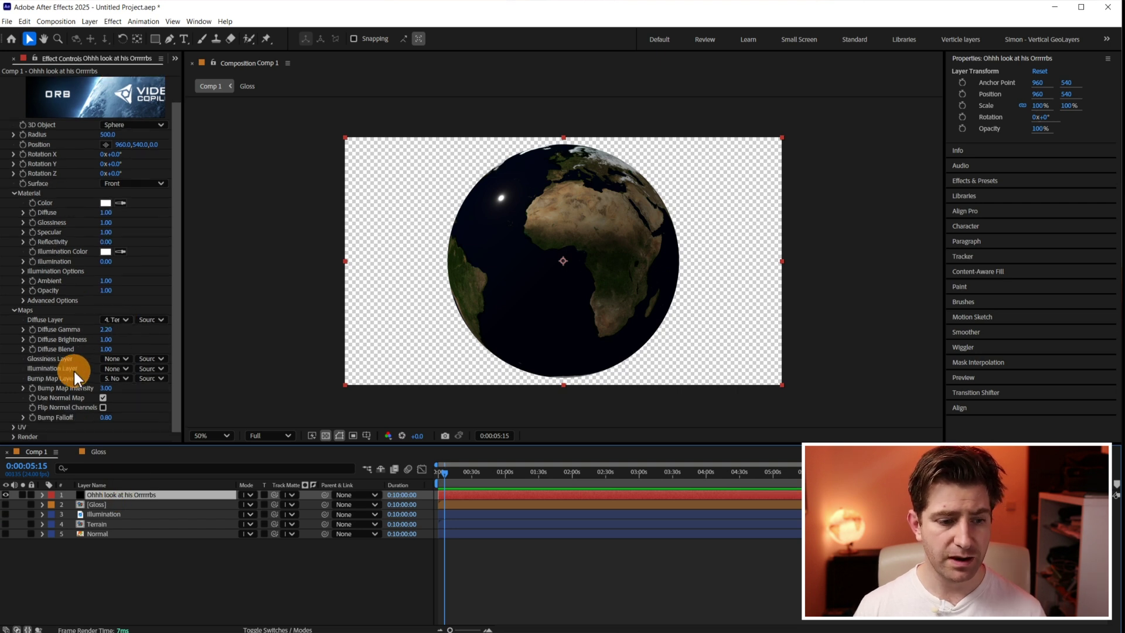
pyautogui.click(114, 359)
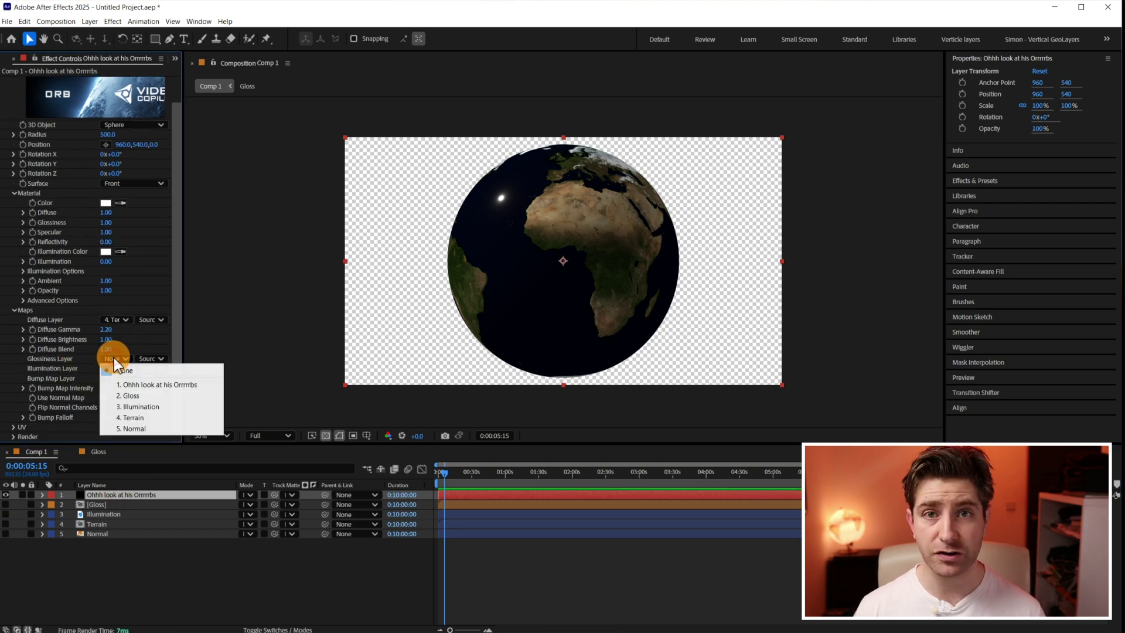
pyautogui.click(135, 396)
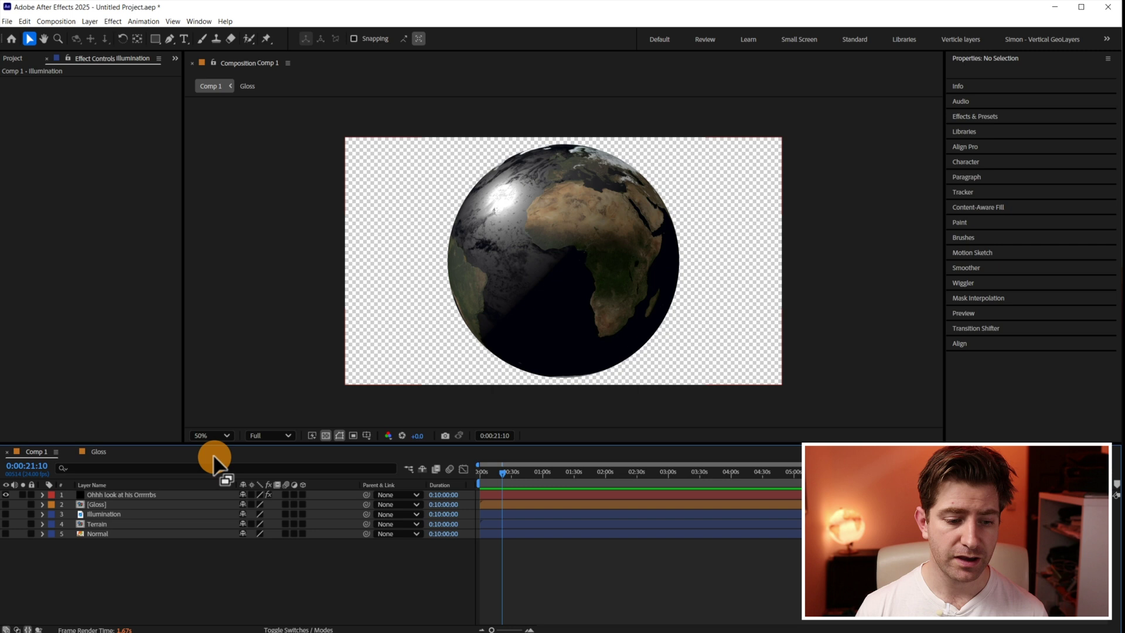
# Preview the Illumination layer by showing and soloing it, then unsolo and hide it again.
pyautogui.click(114, 511)
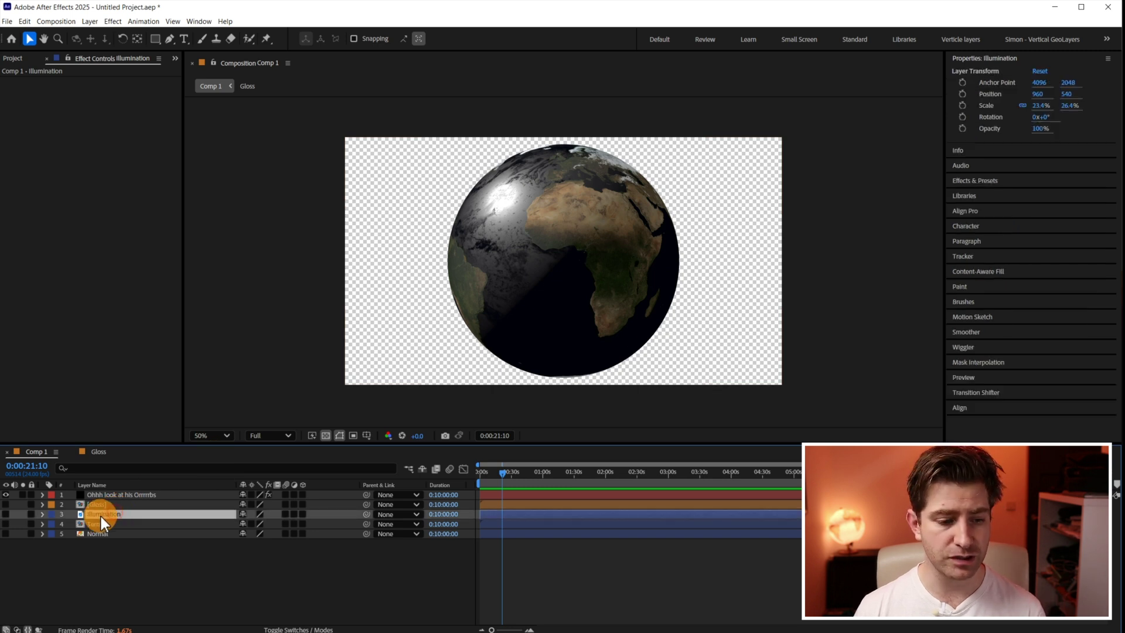
pyautogui.click(6, 514)
pyautogui.click(23, 514)
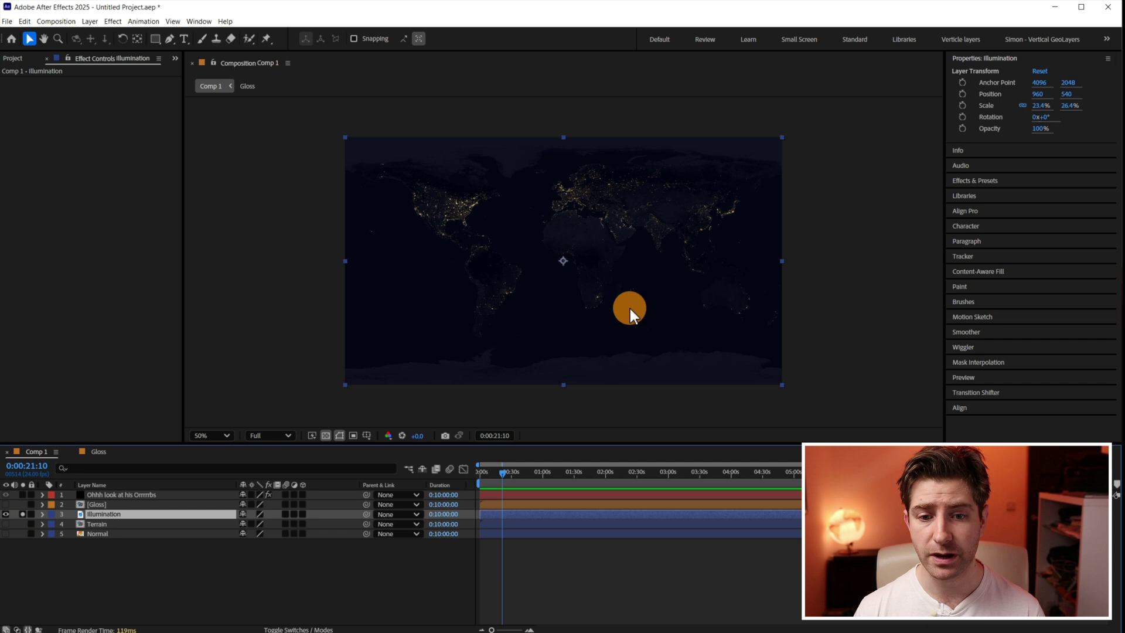
pyautogui.click(23, 514)
pyautogui.click(8, 514)
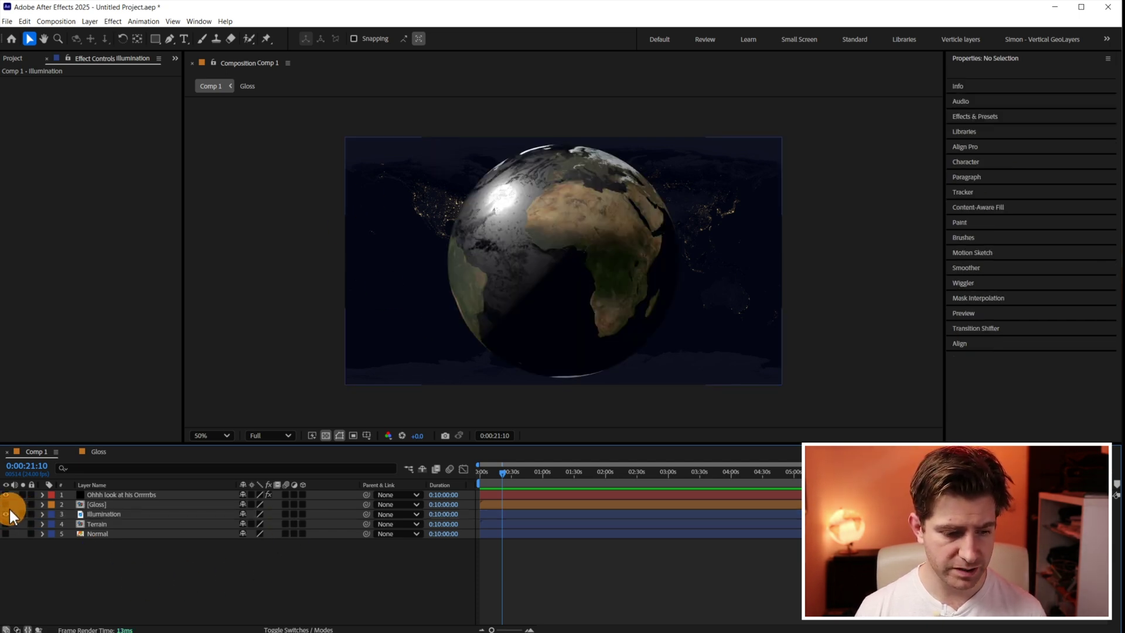
# Pre-compose the Illumination layer and open the new Illumination precomp.
pyautogui.rightClick(105, 514)
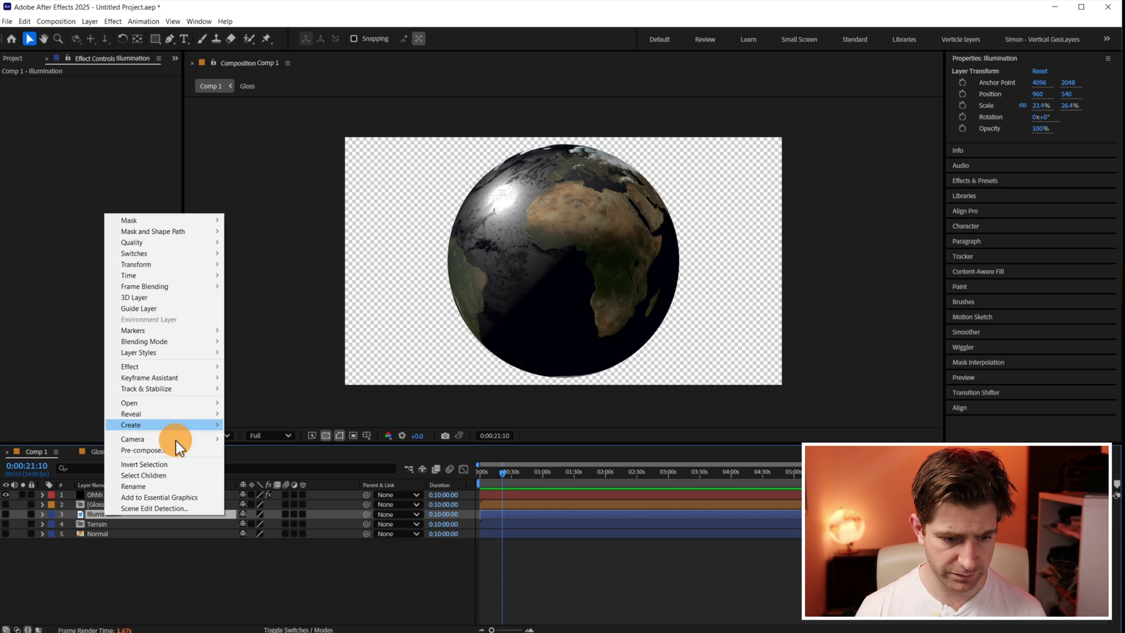
pyautogui.click(156, 450)
pyautogui.press('Return')
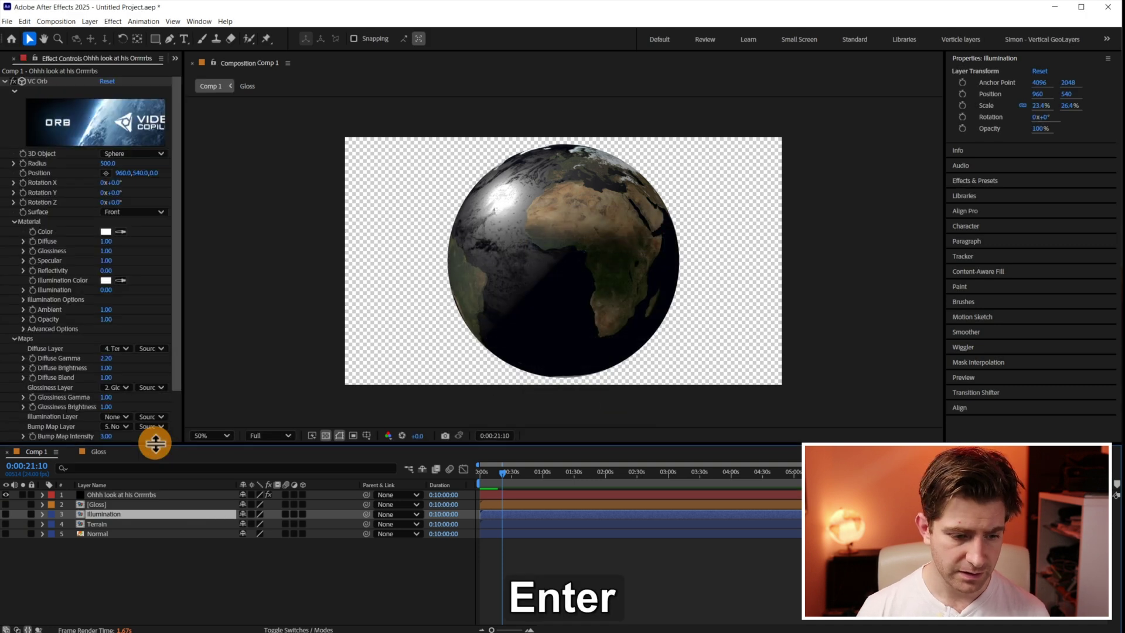
pyautogui.doubleClick(136, 513)
# Apply Lumetri Color to the night-lights image with Contrast 150 and Blacks -150.
pyautogui.hotkey('ctrl', 'space')
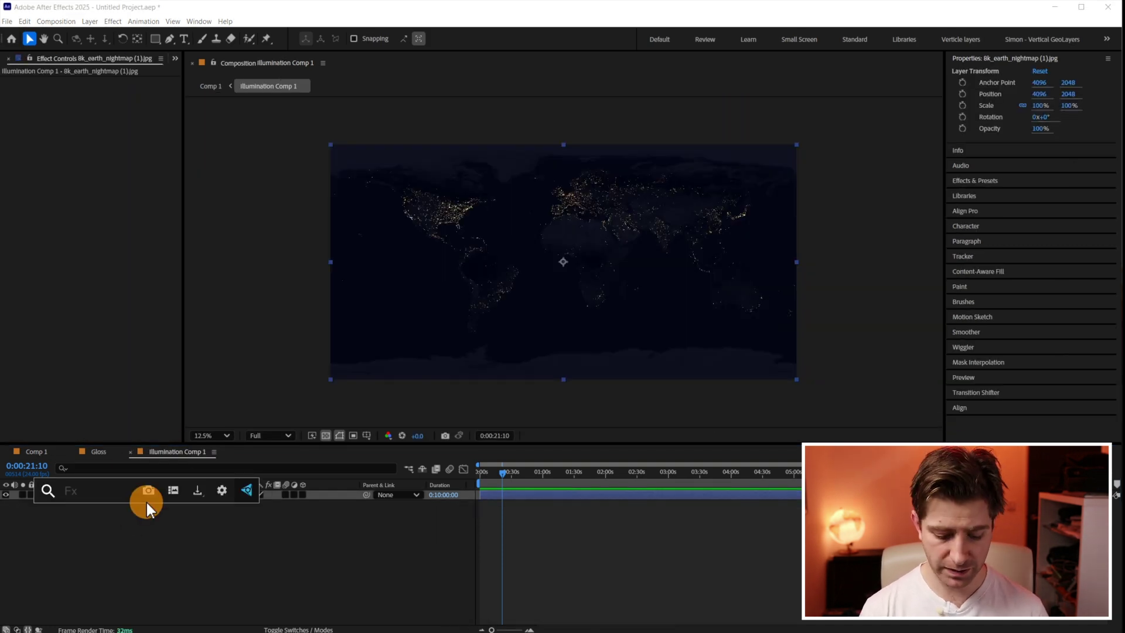
pyautogui.write('lu')
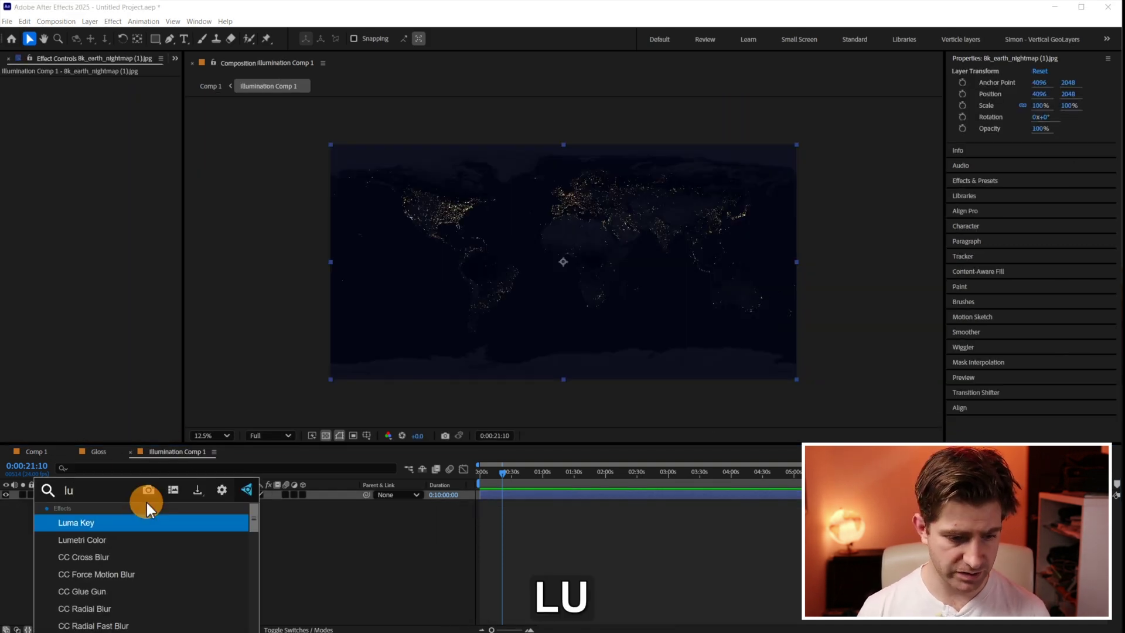
pyautogui.click(125, 540)
pyautogui.click(14, 91)
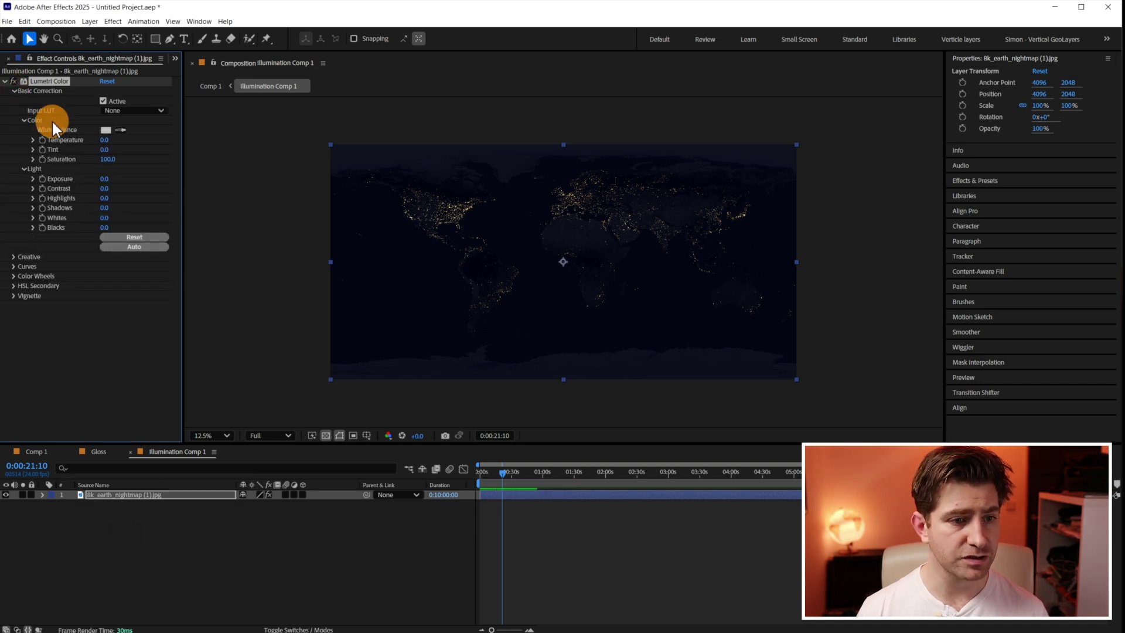
pyautogui.moveTo(103, 188); pyautogui.dragTo(305, 188)
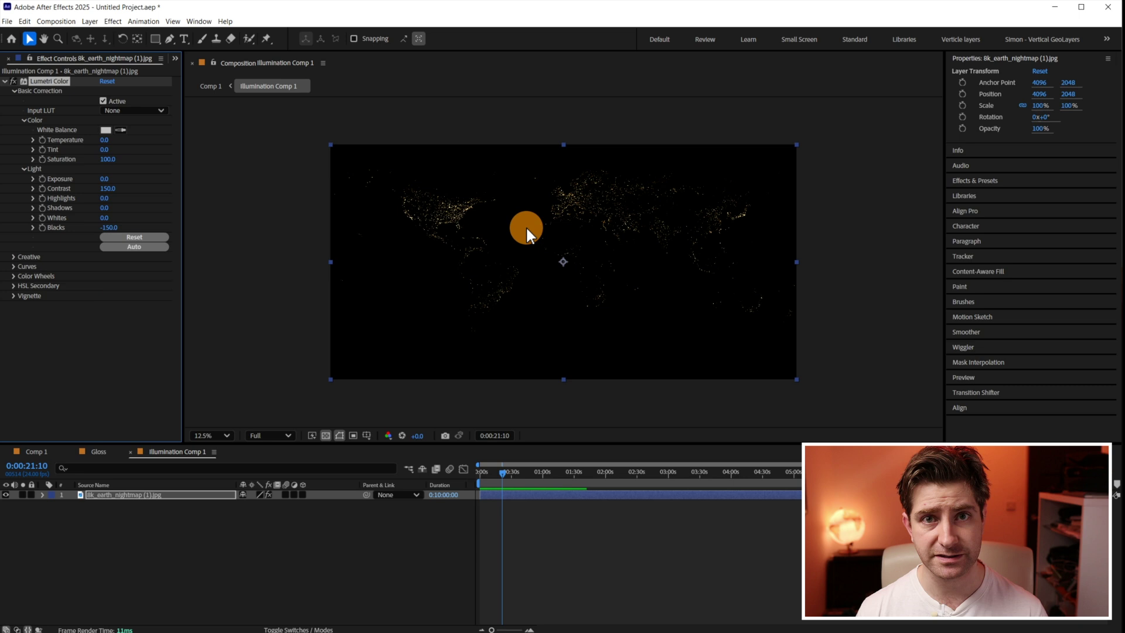
pyautogui.click(32, 452)
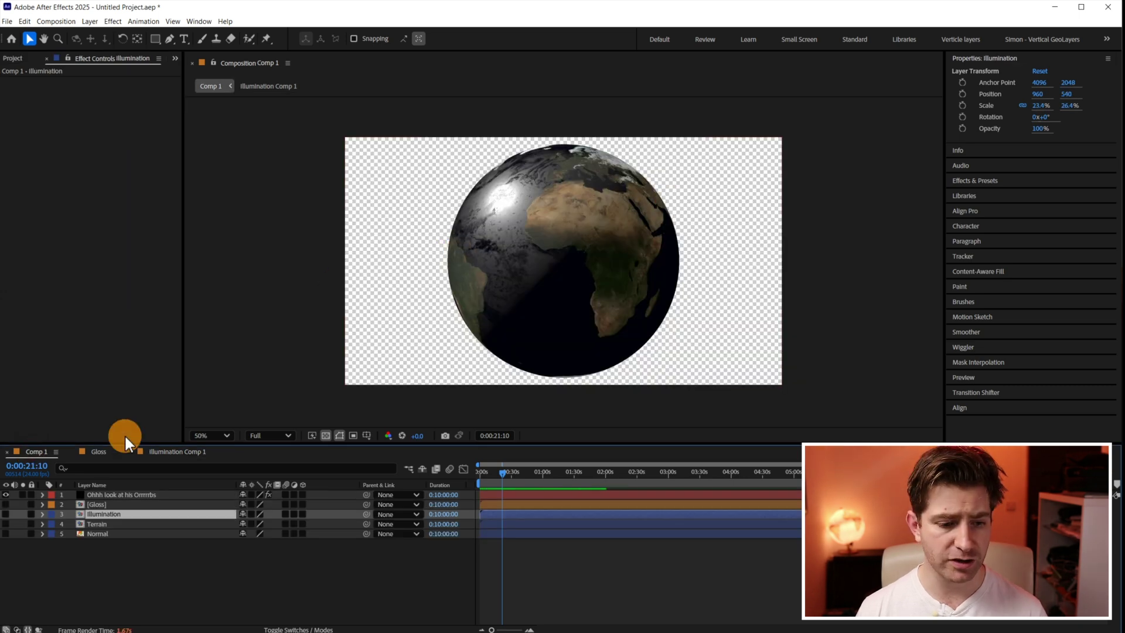
# Set the orb's Illumination Layer to 3. Illumination and raise illumination to 2.79.
pyautogui.click(97, 493)
pyautogui.scroll(-5, 109, 345)
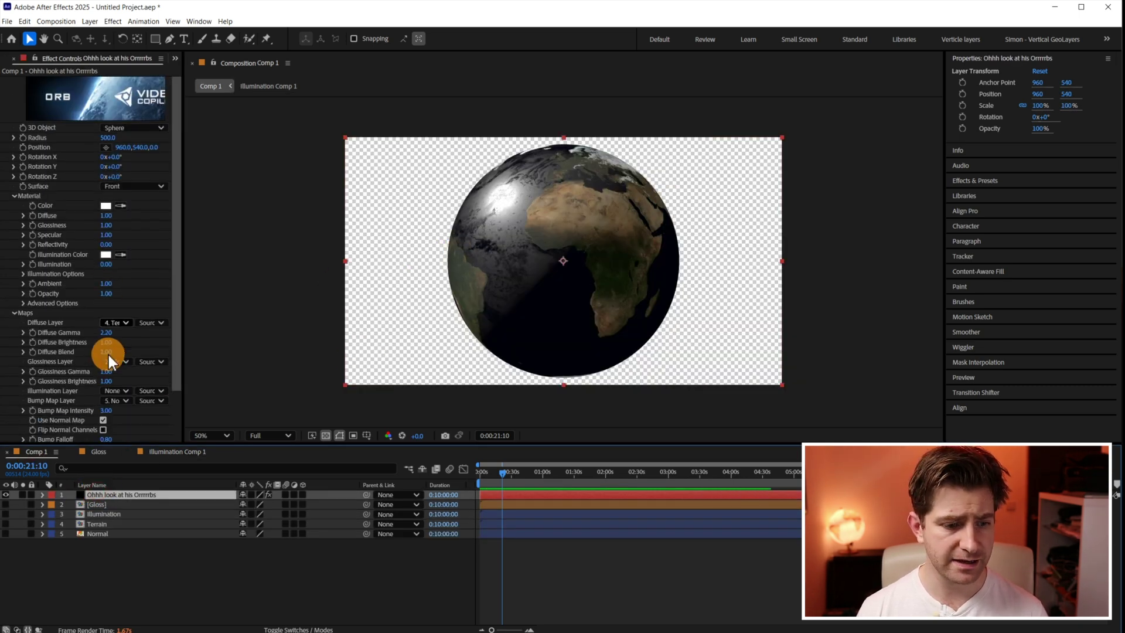
pyautogui.click(118, 367)
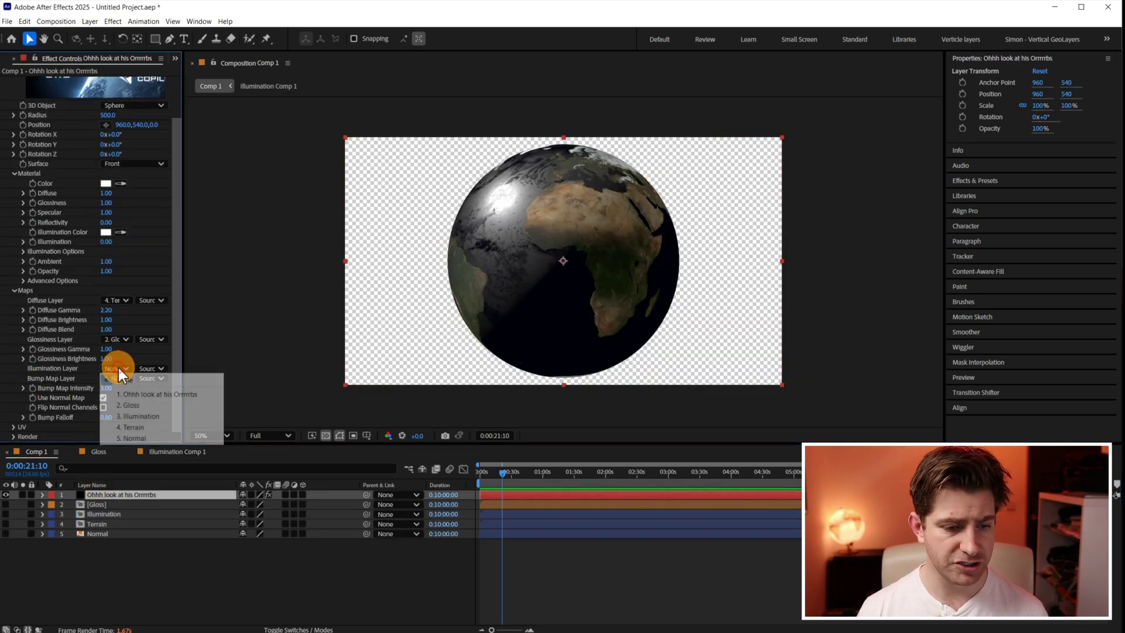
pyautogui.click(138, 416)
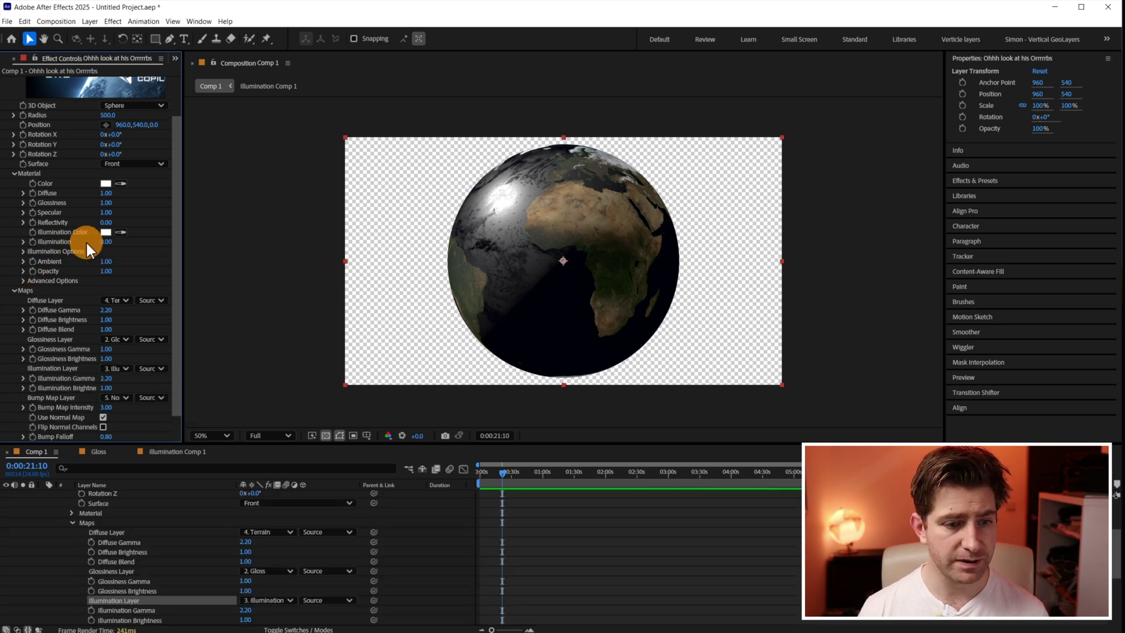
pyautogui.moveTo(103, 249); pyautogui.dragTo(278, 249)
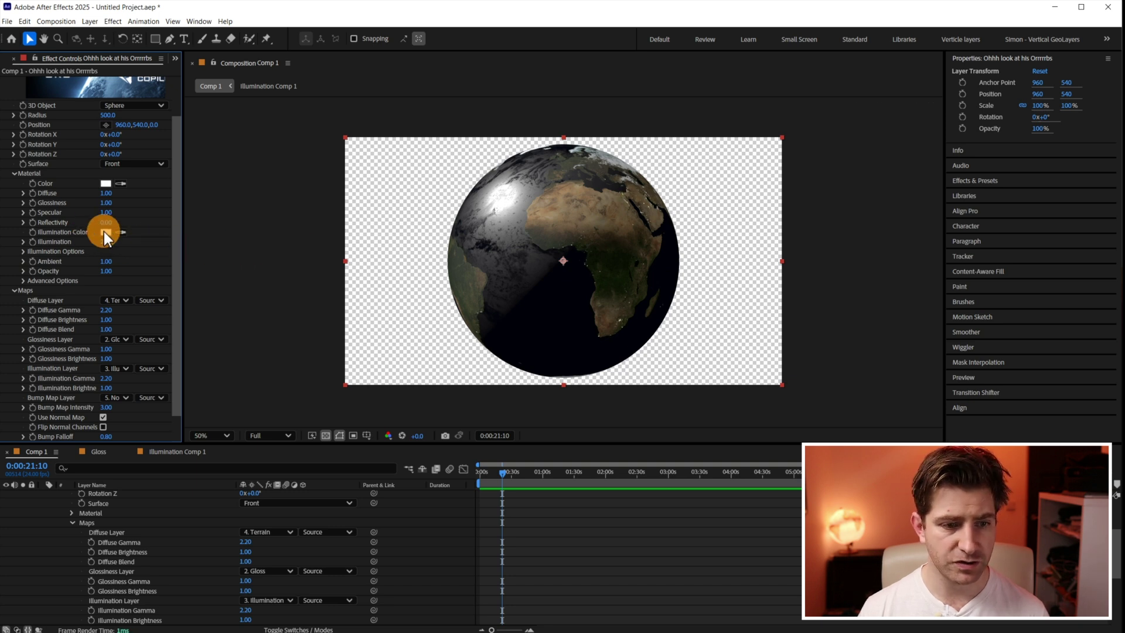
# Tint the orb's illumination colour a warm orange (F3BC5F).
pyautogui.click(106, 232)
pyautogui.moveTo(506, 308)
pyautogui.mouseDown()
pyautogui.moveTo(460, 326)
pyautogui.moveTo(499, 279)
pyautogui.moveTo(420, 309)
pyautogui.mouseUp()
pyautogui.click(587, 379)
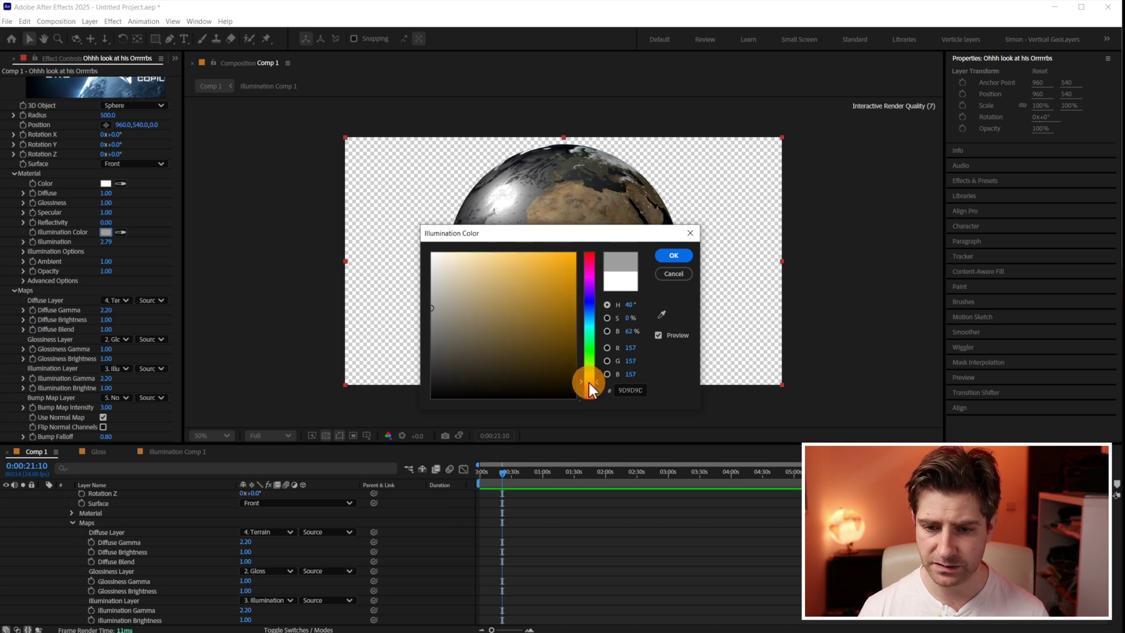
pyautogui.moveTo(463, 267)
pyautogui.mouseDown()
pyautogui.moveTo(495, 246)
pyautogui.moveTo(521, 262)
pyautogui.mouseUp()
pyautogui.click(674, 253)
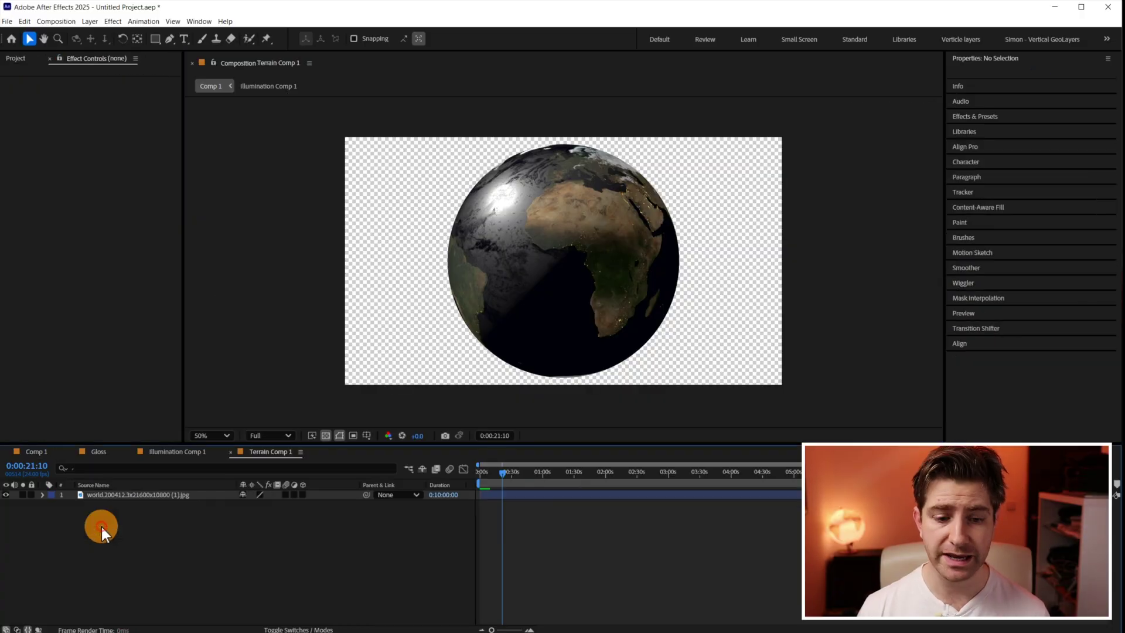
# Apply a Black & White effect to the terrain map in Terrain Comp 1 and copy it.
pyautogui.scroll(-5, 595, 268)
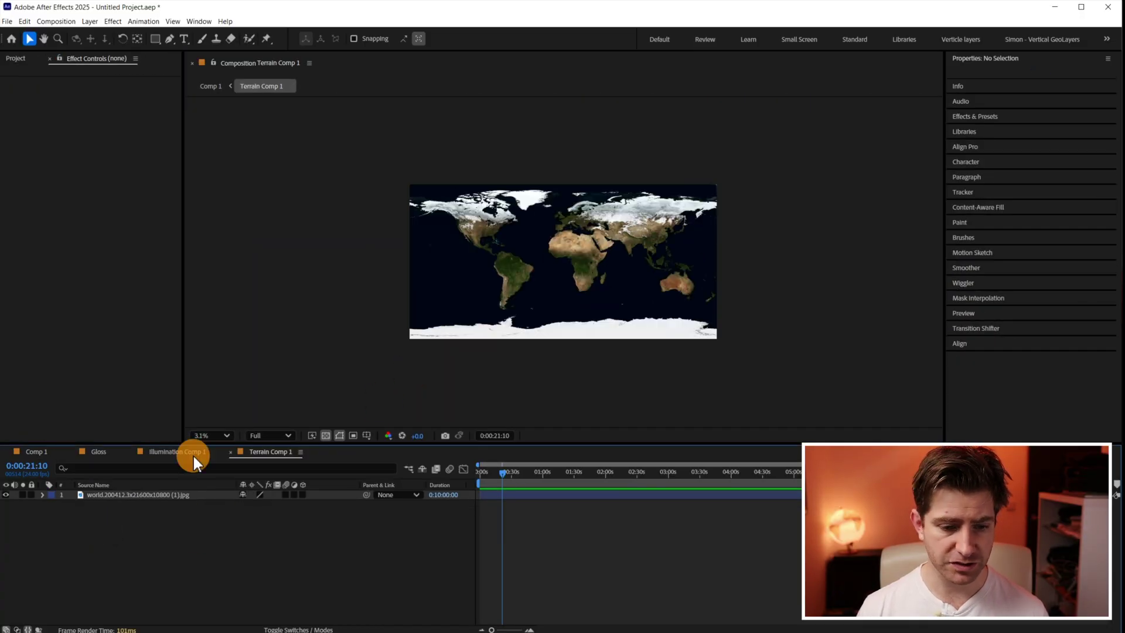
pyautogui.click(157, 492)
pyautogui.hotkey('ctrl', 'space')
pyautogui.write('bl')
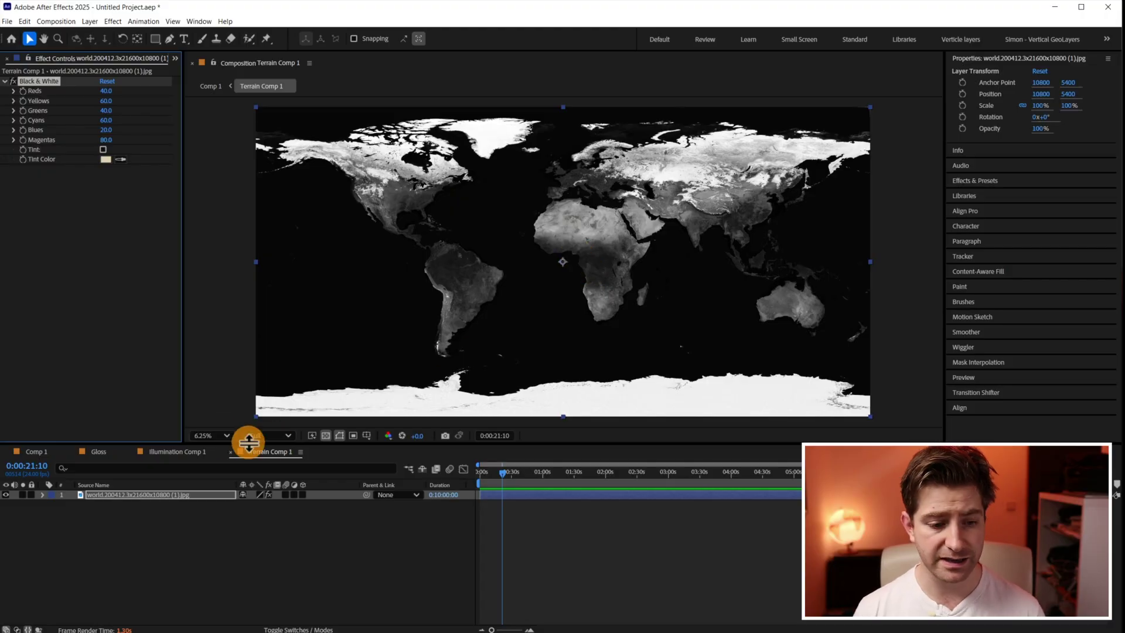
pyautogui.click(134, 398)
pyautogui.click(49, 86)
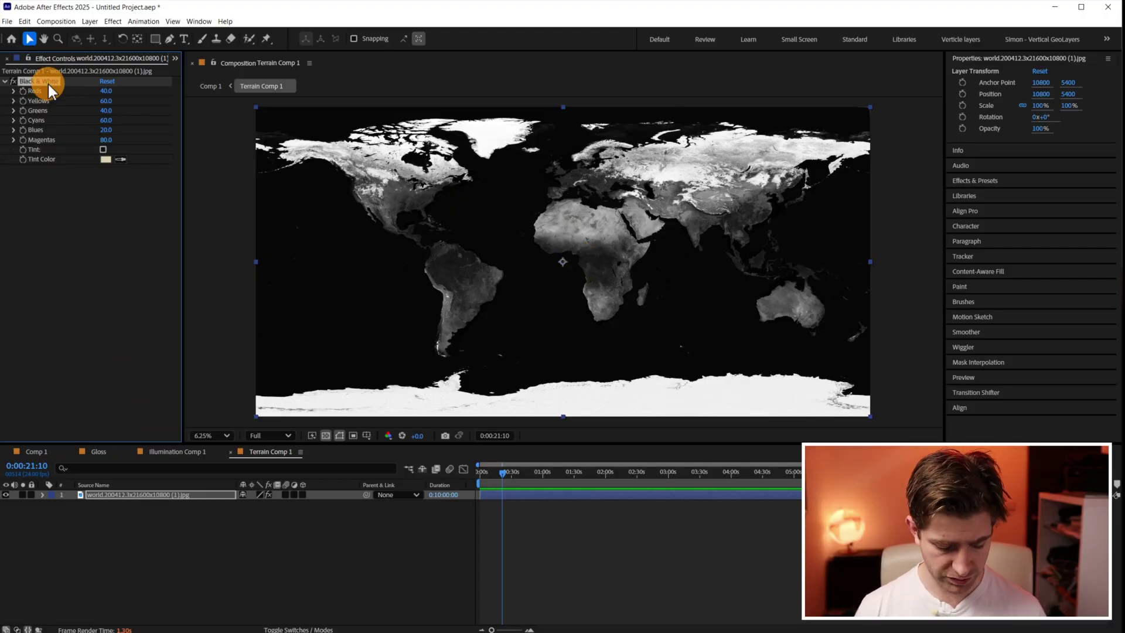
pyautogui.hotkey('ctrl', 'c')
# Paste the Black & White effect onto the night-lights layer in the Illumination precomp.
pyautogui.click(192, 452)
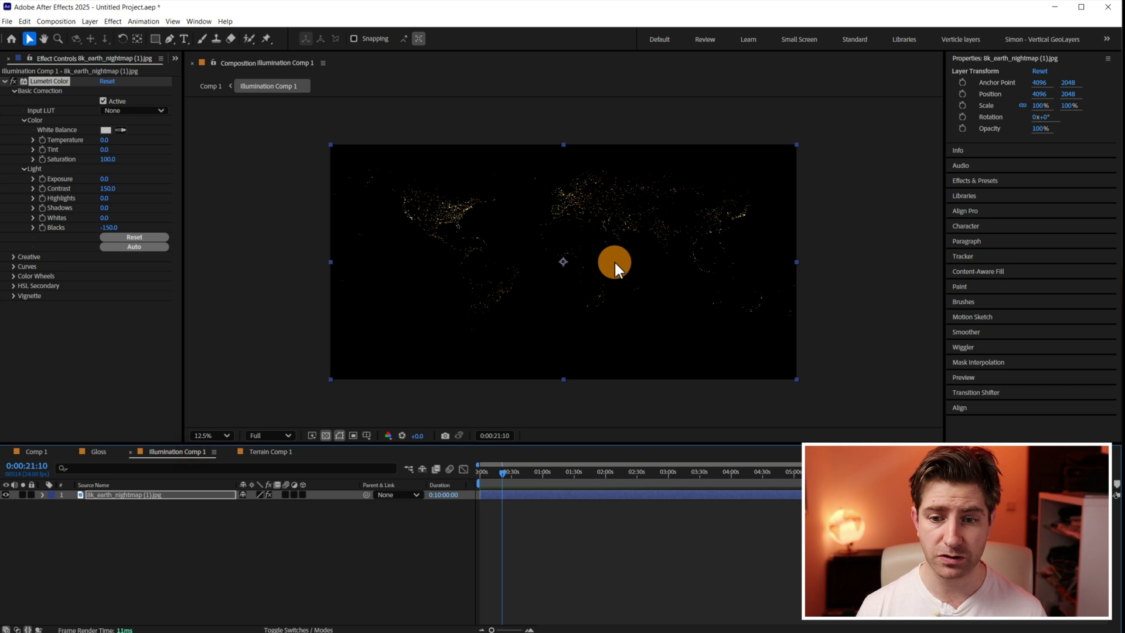
pyautogui.click(111, 495)
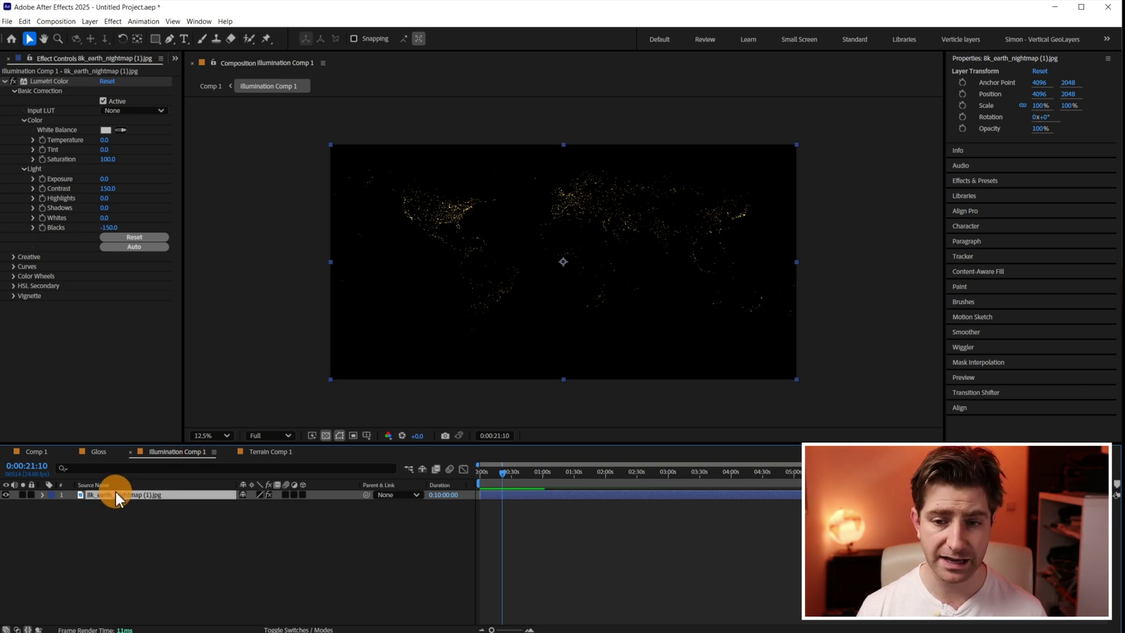
pyautogui.hotkey('ctrl', 'v')
pyautogui.click(36, 452)
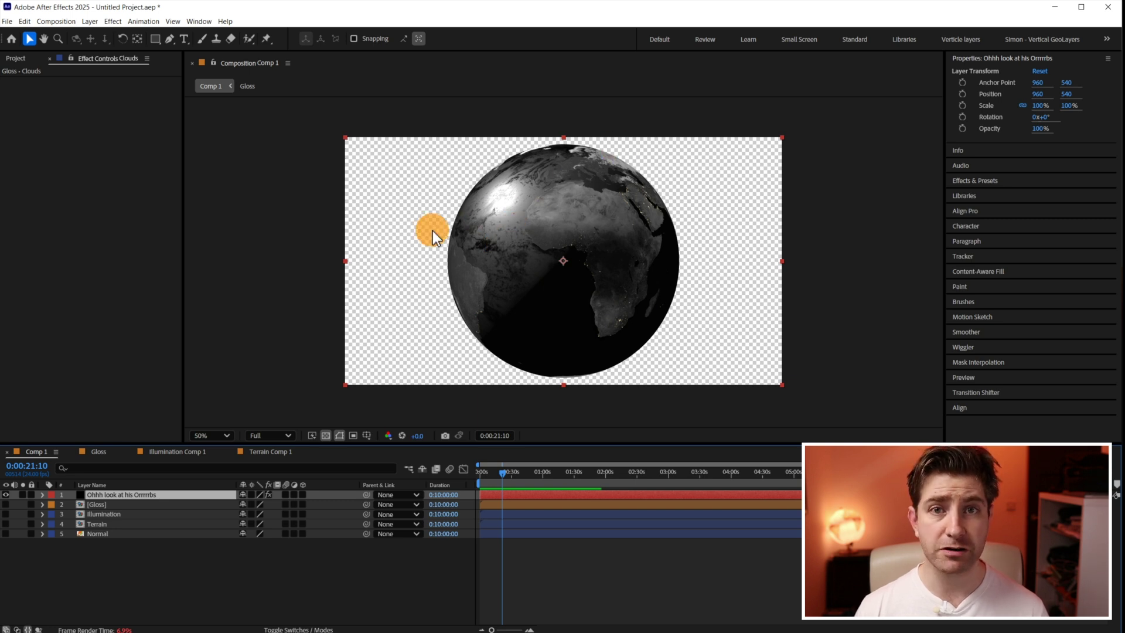
# Lower the Clouds opacity in the Gloss precomp to 40%.
pyautogui.click(102, 451)
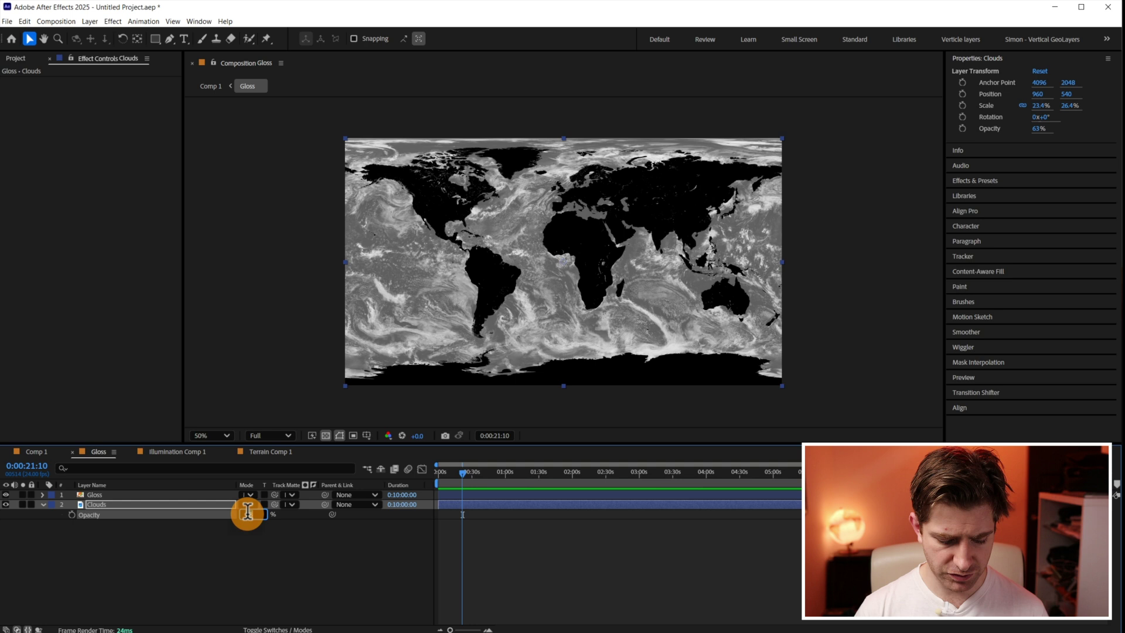
pyautogui.write('40')
pyautogui.press('Return')
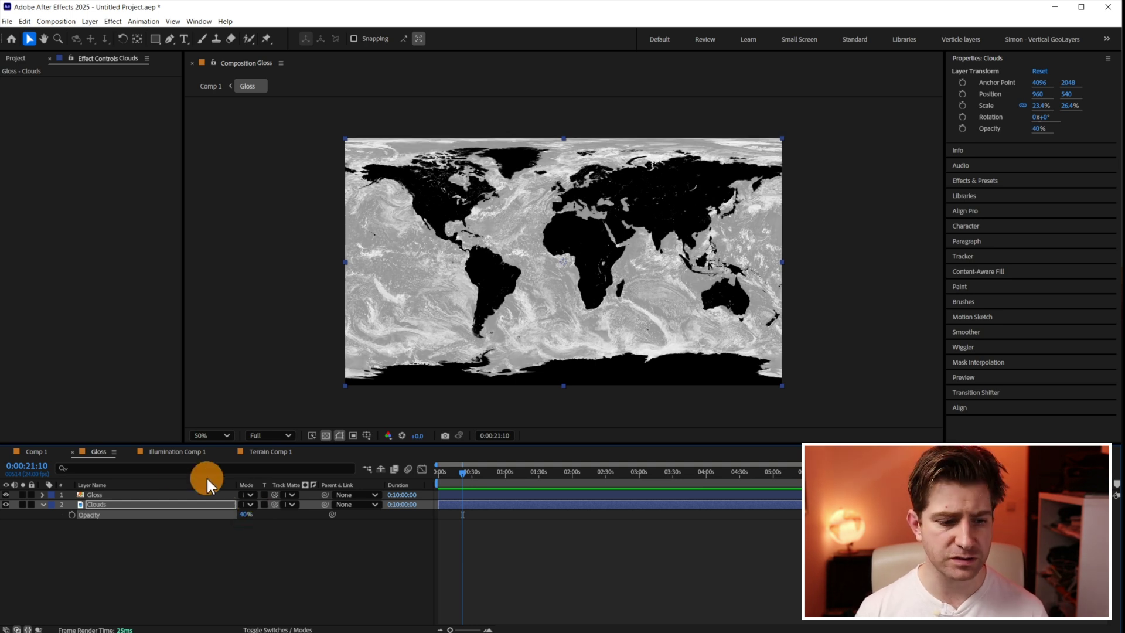
pyautogui.click(40, 454)
# Add a parallel light and aim it to shine from the upper left.
pyautogui.click(419, 217)
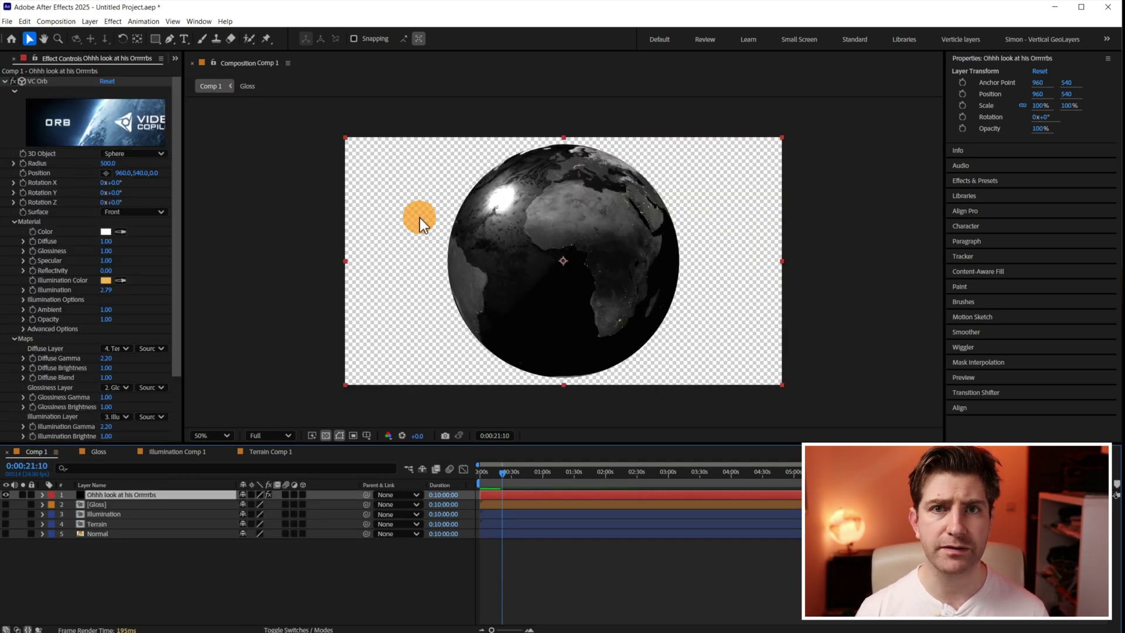
pyautogui.rightClick(293, 175)
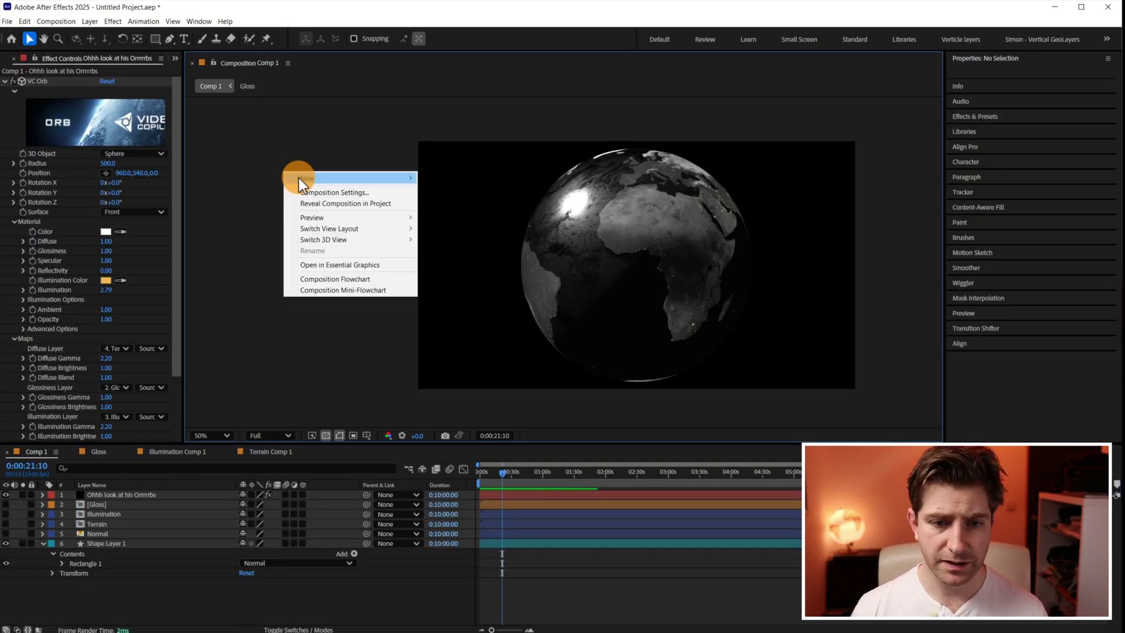
pyautogui.moveTo(351, 178)
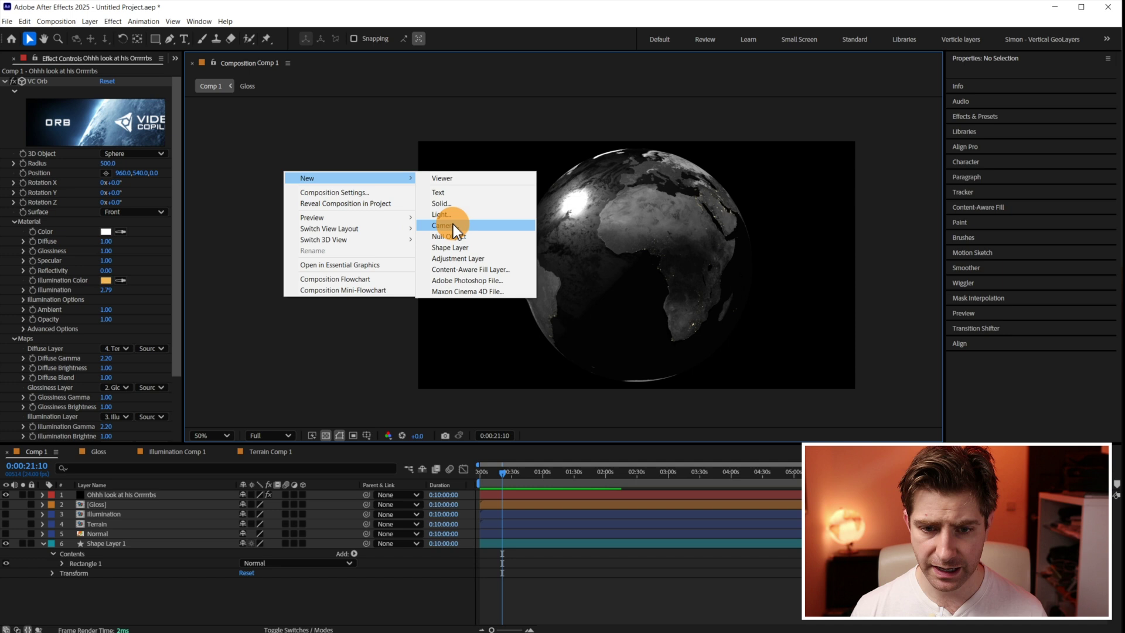
pyautogui.click(449, 212)
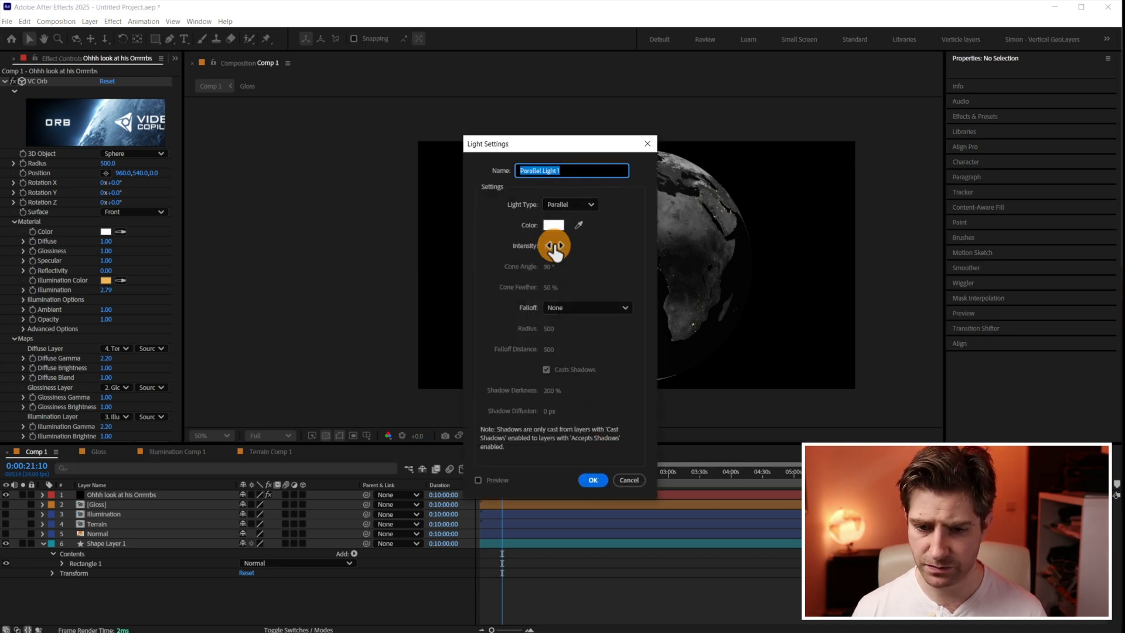
pyautogui.click(592, 480)
pyautogui.scroll(-2, 638, 305)
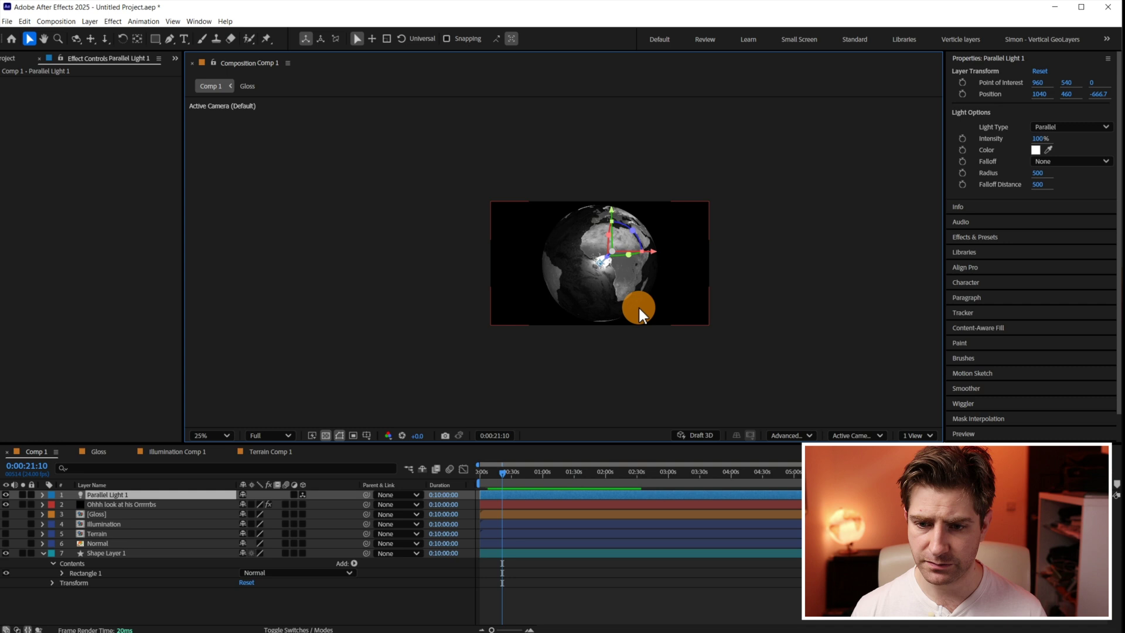
pyautogui.moveTo(655, 258); pyautogui.dragTo(563, 264)
# Add an ambient light with 20% intensity.
pyautogui.scroll(2, 519, 252)
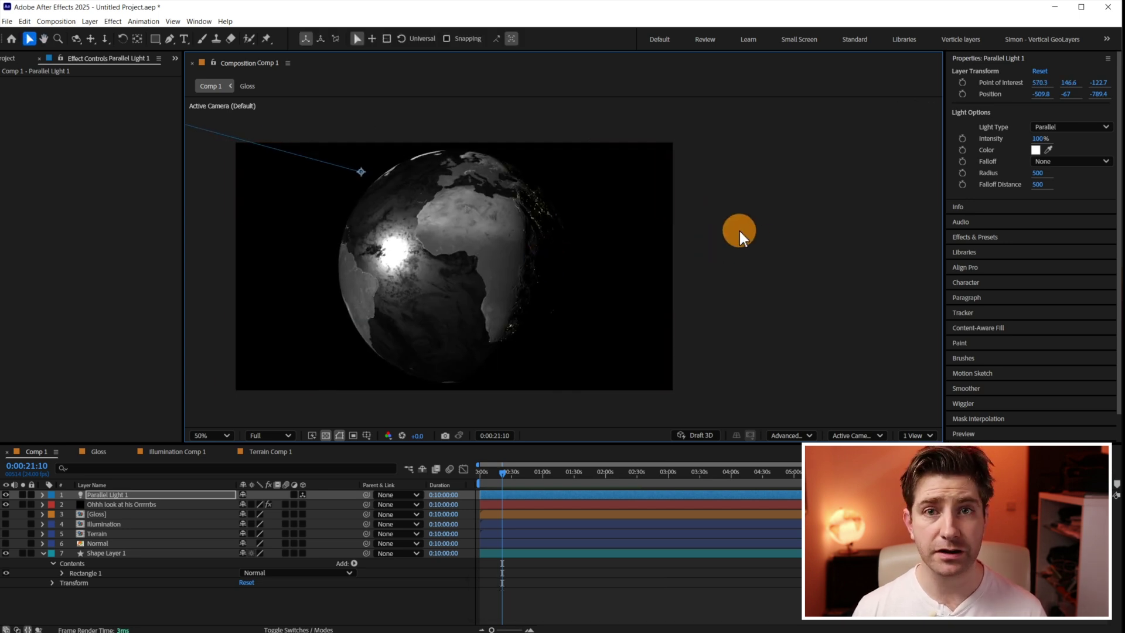
pyautogui.rightClick(730, 206)
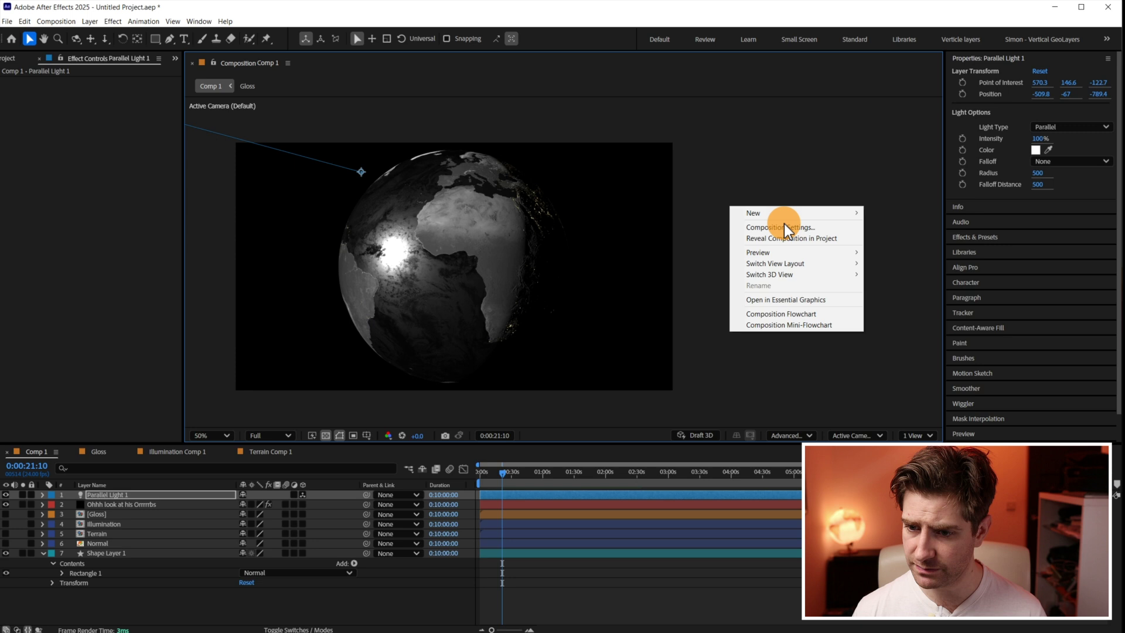
pyautogui.moveTo(773, 212)
pyautogui.click(891, 249)
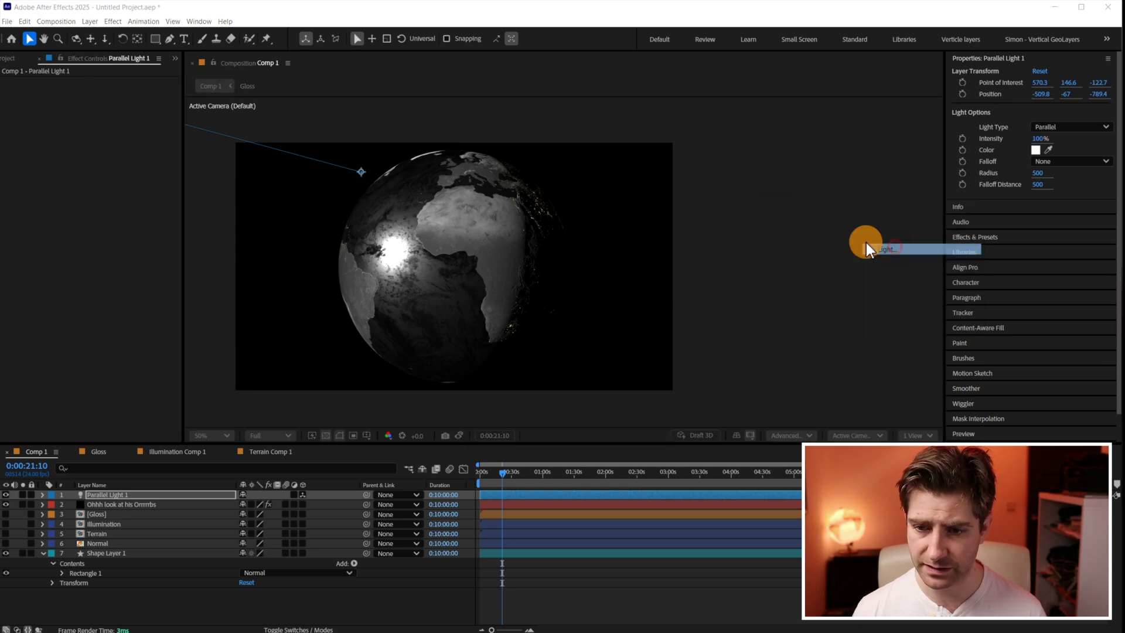
pyautogui.click(591, 204)
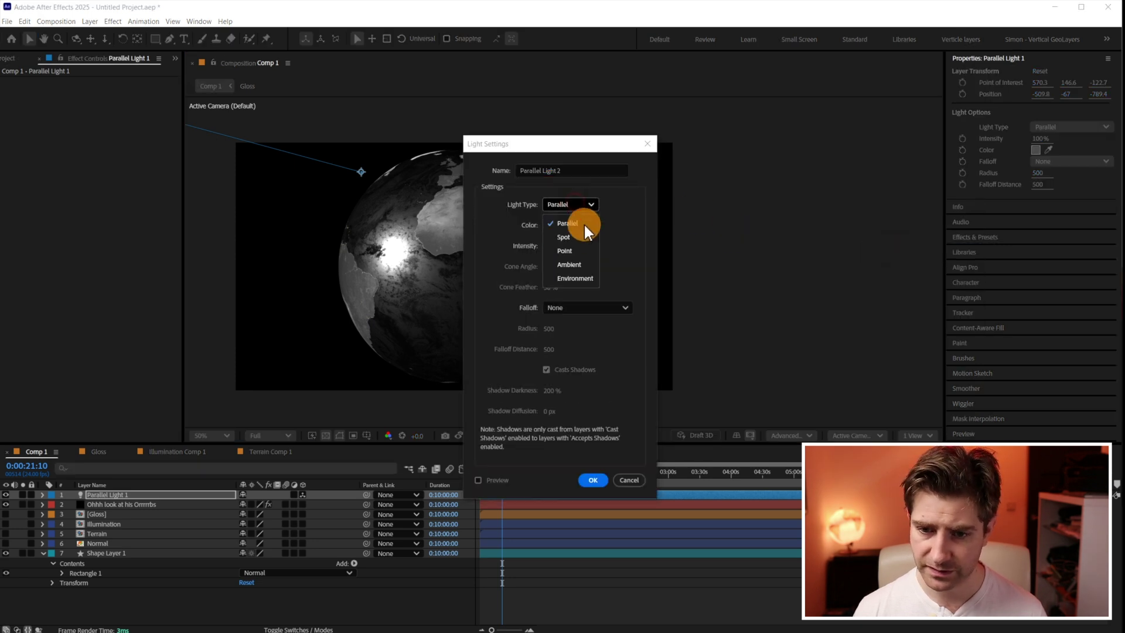
pyautogui.click(579, 265)
pyautogui.click(557, 245)
pyautogui.write('20')
pyautogui.press('Return')
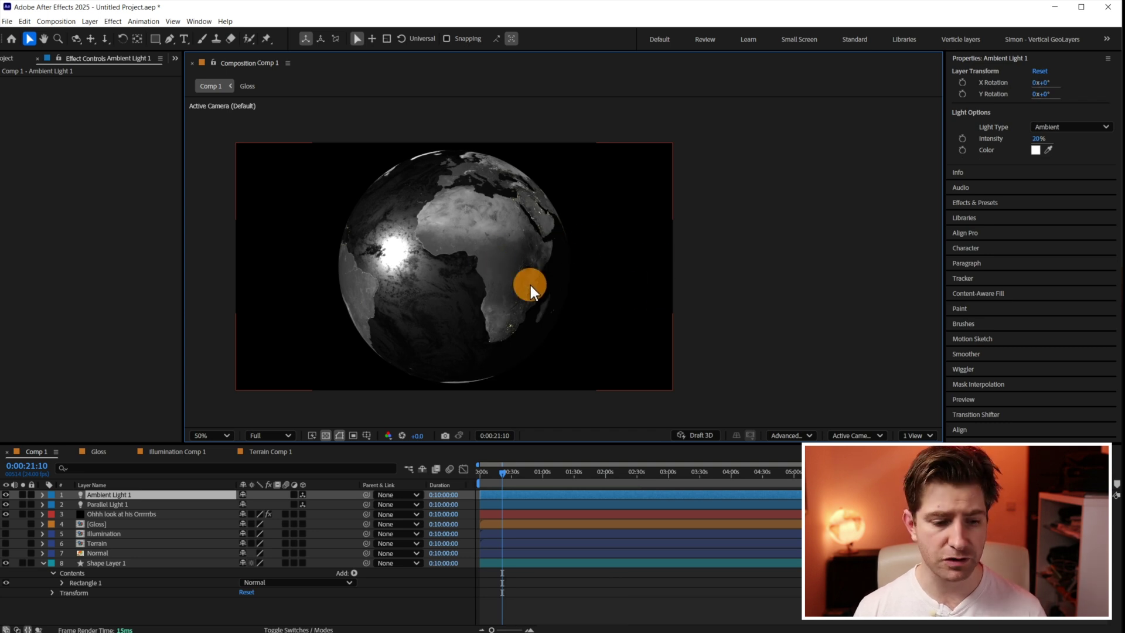
pyautogui.doubleClick(139, 494)
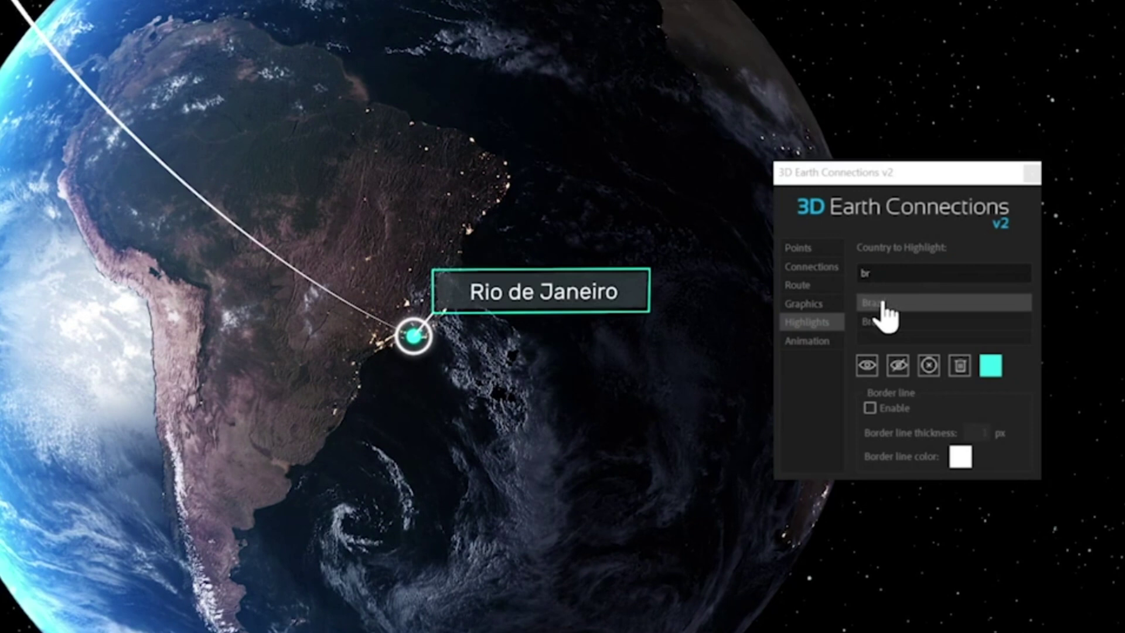
# Choose Brazil as the Country to Highlight and show its highlight on the globe.
pyautogui.click(882, 302)
pyautogui.click(866, 365)
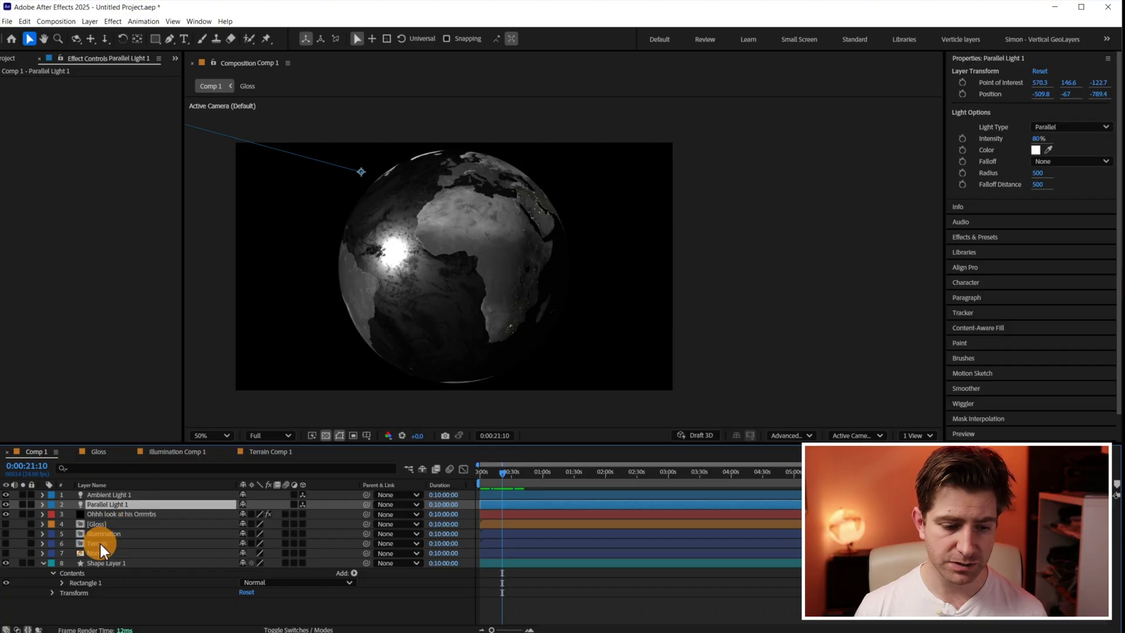
# Add the World location map to Terrain Comp 1 and scale it to fill the composition.
pyautogui.doubleClick(98, 542)
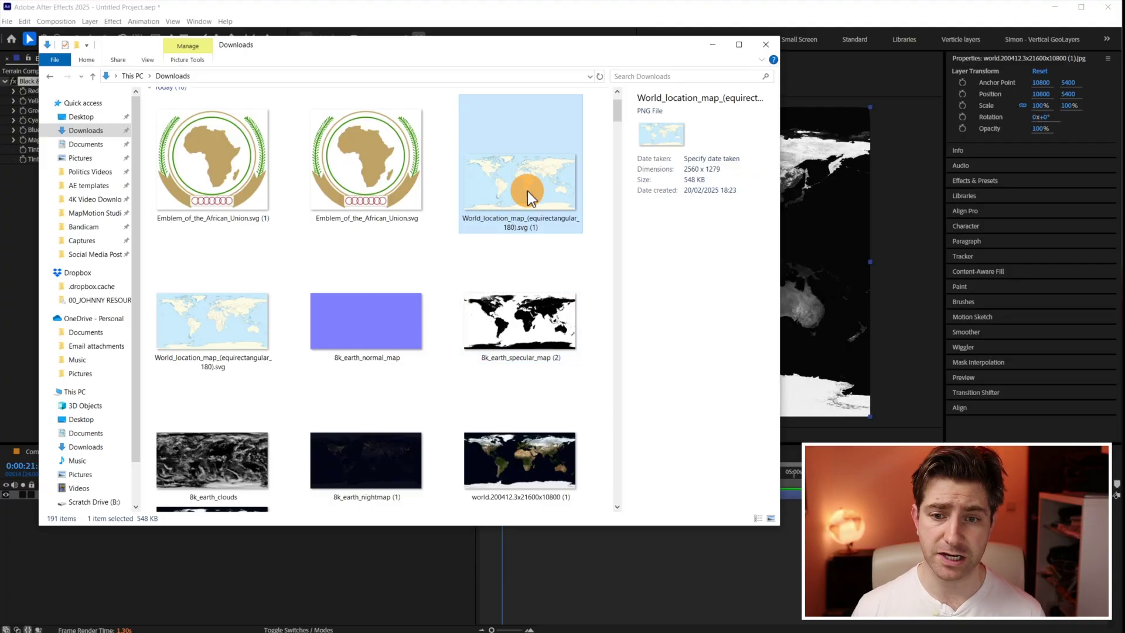
pyautogui.moveTo(526, 188); pyautogui.dragTo(275, 527)
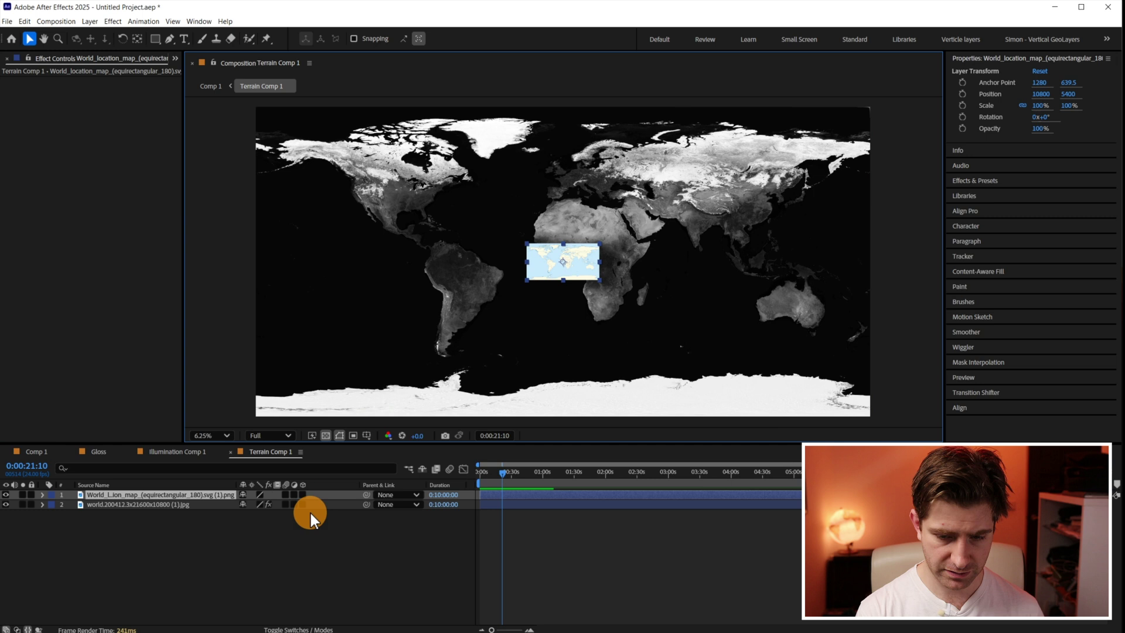
pyautogui.hotkey('ctrl', 'alt', 'f')
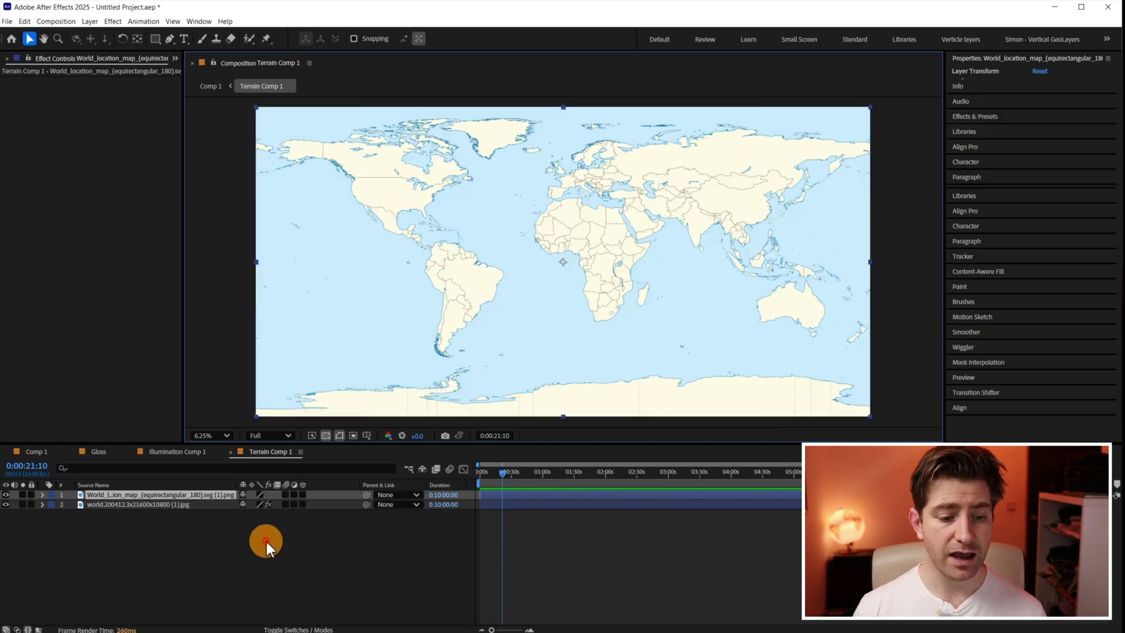
pyautogui.click(266, 539)
pyautogui.click(169, 495)
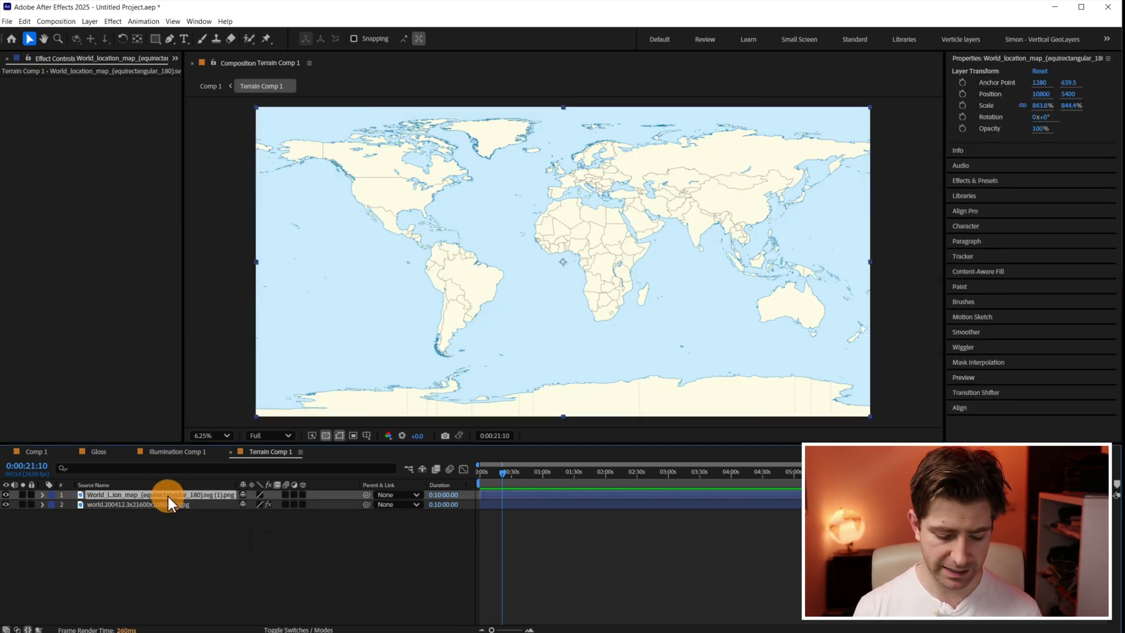
pyautogui.hotkey('ctrl', 'space')
# Apply Keylight to the map layer and key out the light blue ocean.
pyautogui.write('key')
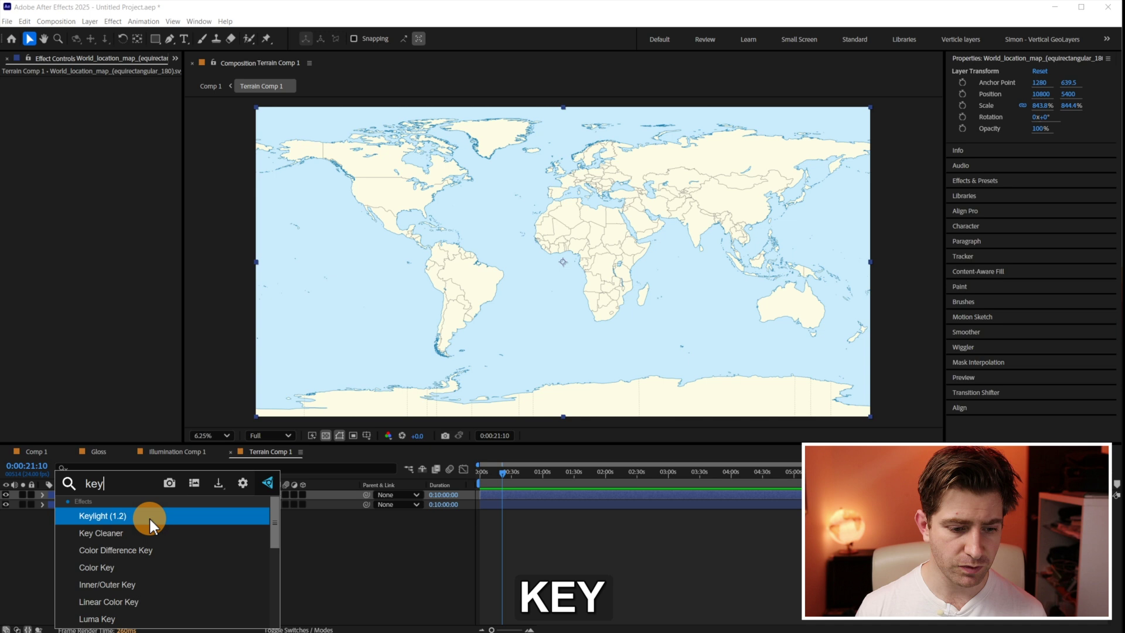
pyautogui.click(148, 516)
pyautogui.click(120, 154)
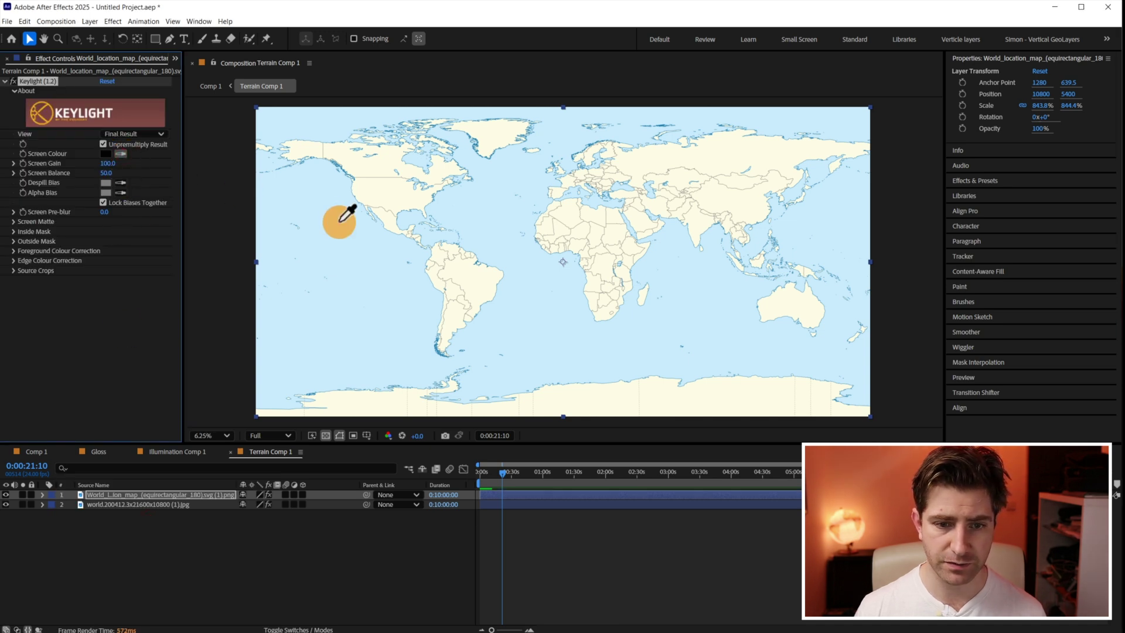
pyautogui.click(340, 224)
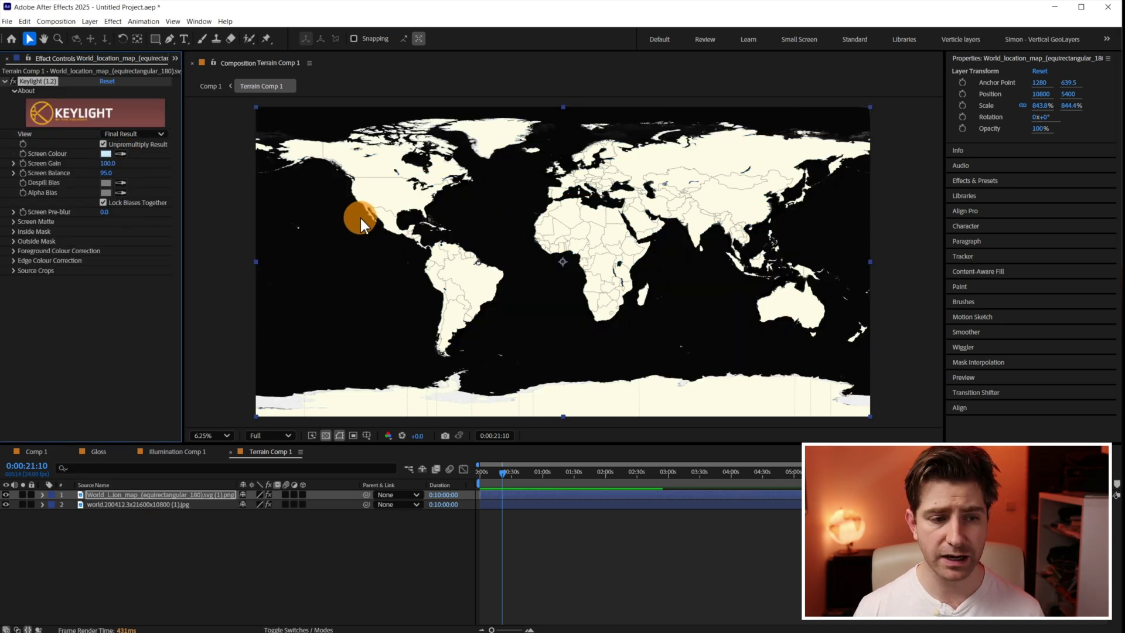
# Add a second Keylight and key out the cream land colour.
pyautogui.hotkey('ctrl', 'space')
pyautogui.write('key')
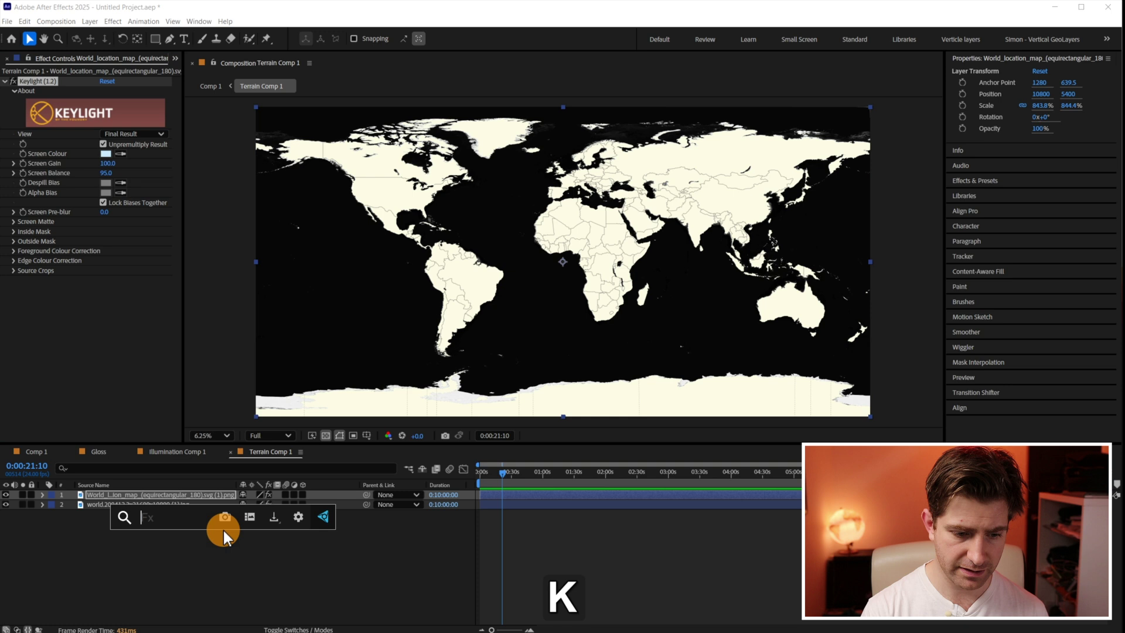
pyautogui.click(206, 523)
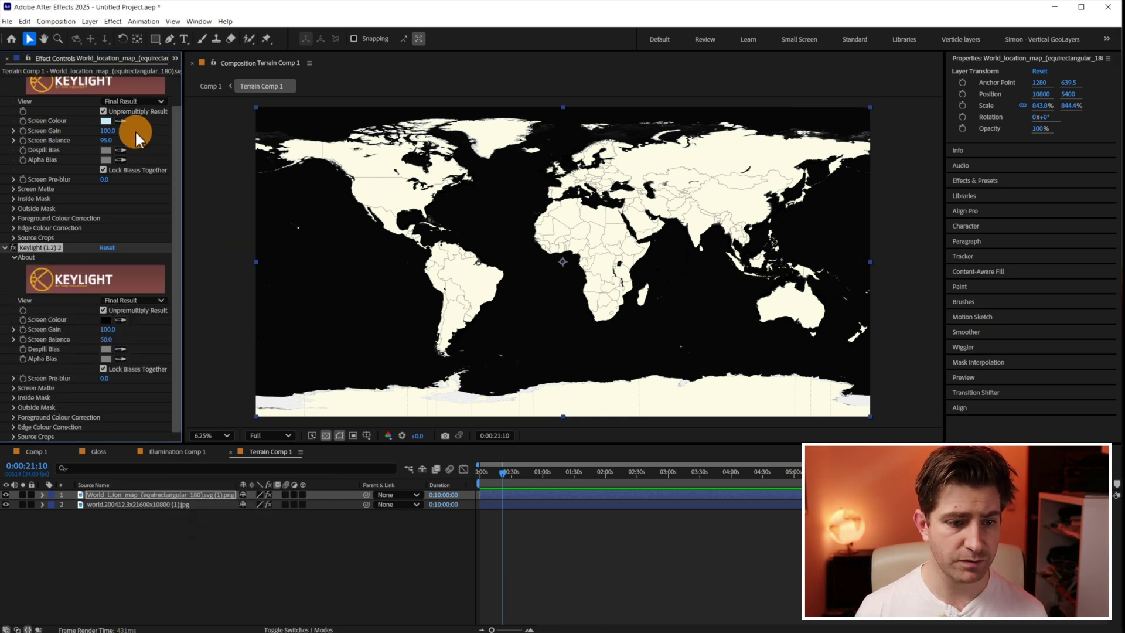
pyautogui.click(122, 319)
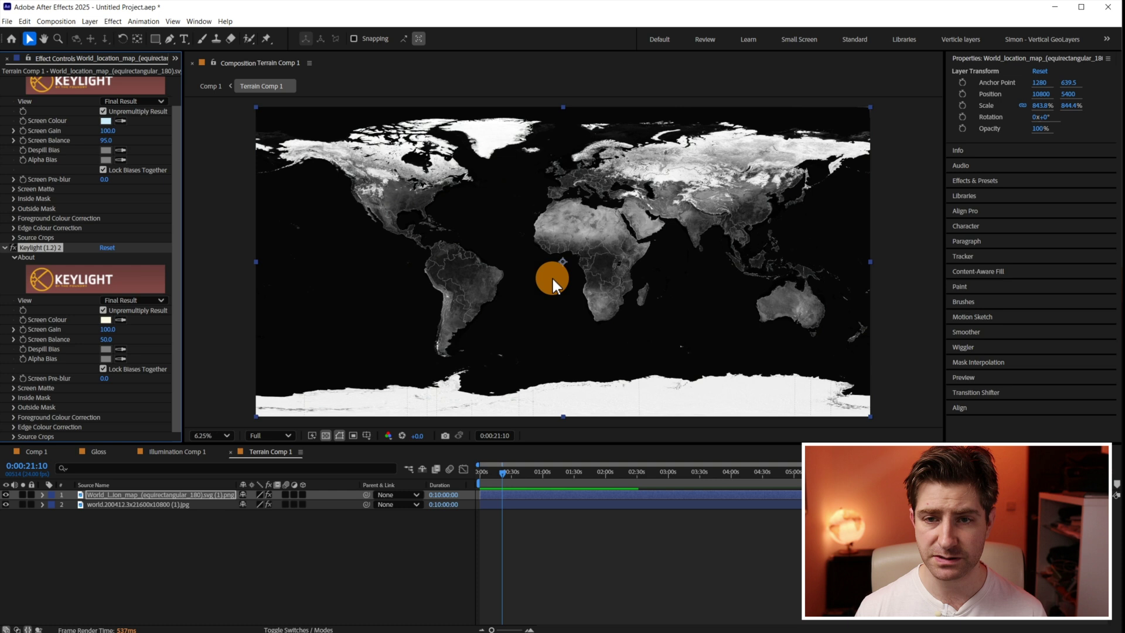
pyautogui.click(202, 596)
# Apply a red Fill to the map's borders and hide the borders layer.
pyautogui.click(149, 494)
pyautogui.click(634, 212)
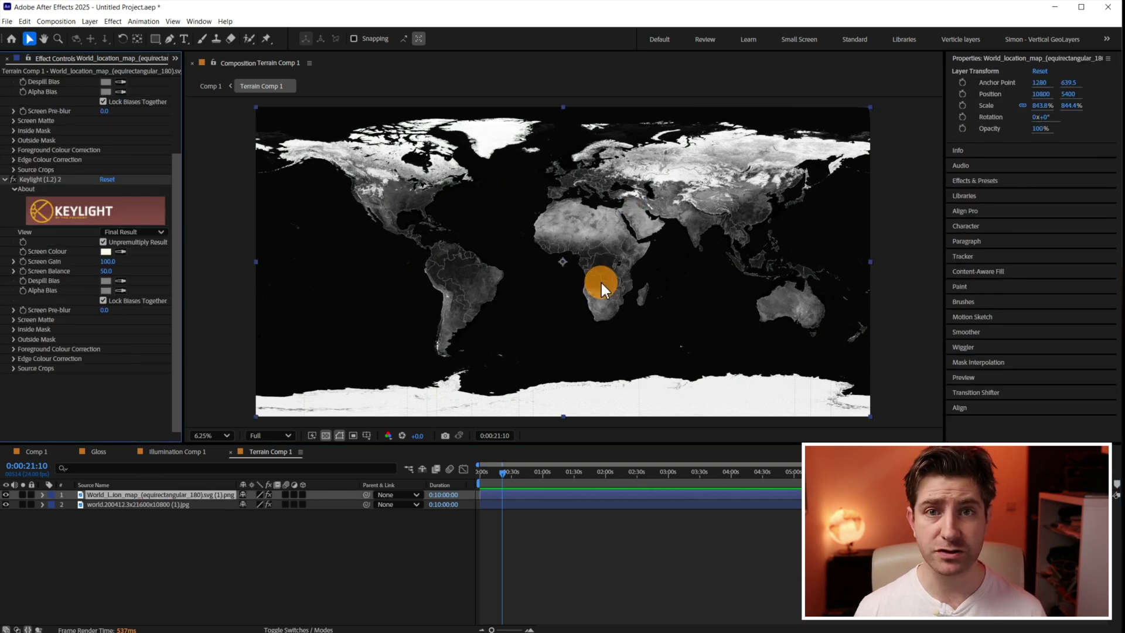
pyautogui.hotkey('ctrl', 'space')
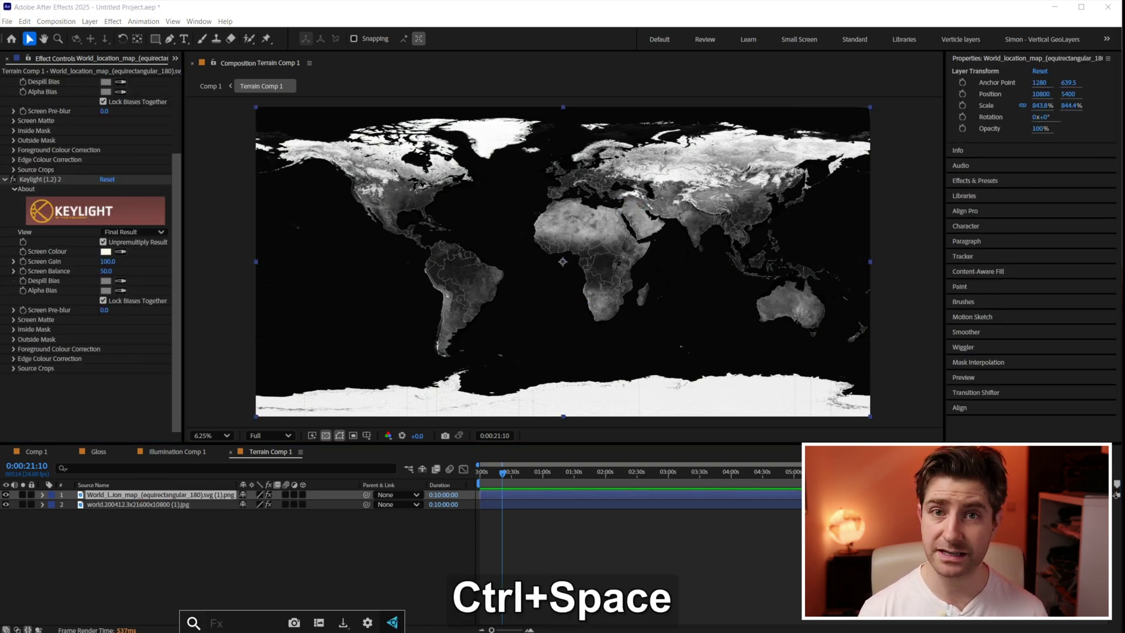
pyautogui.write('fil')
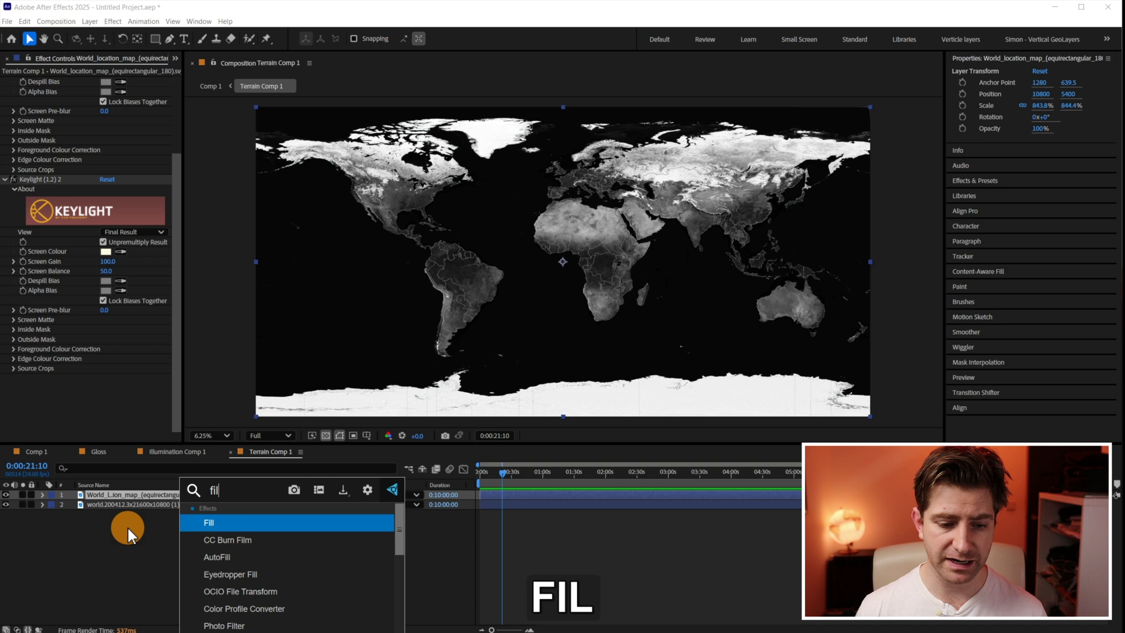
pyautogui.click(301, 523)
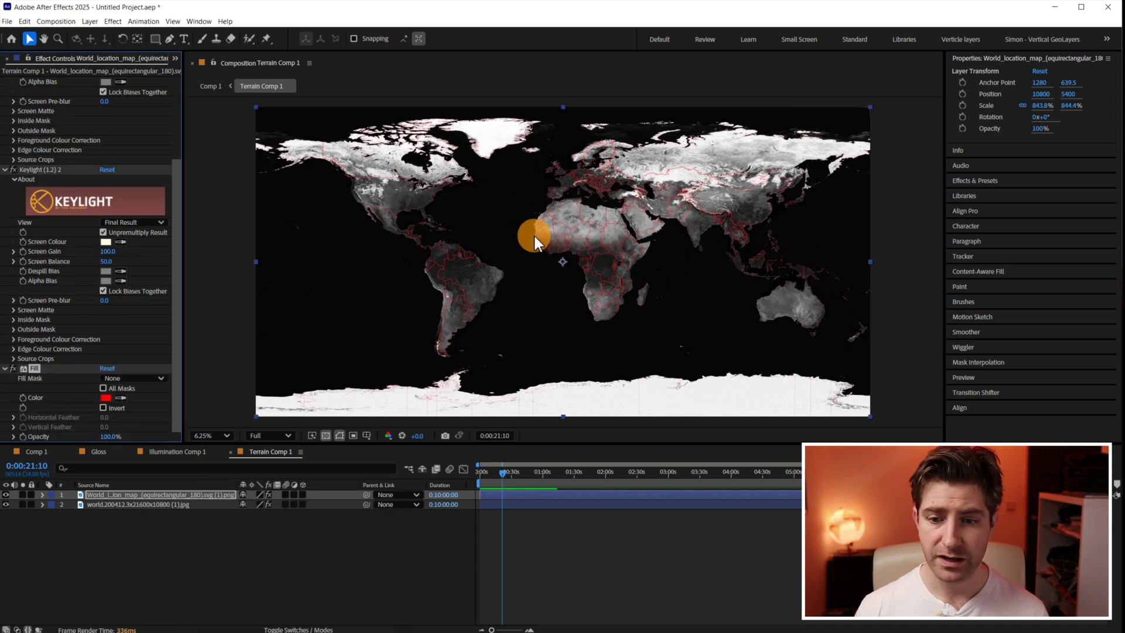
pyautogui.scroll(2, 589, 217)
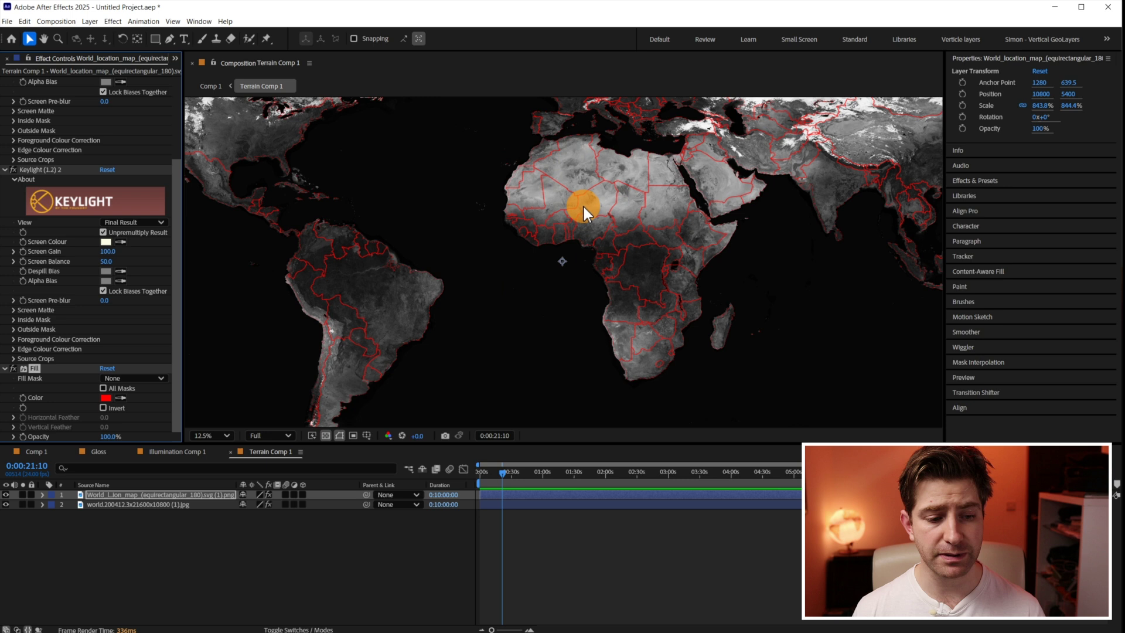
pyautogui.click(6, 495)
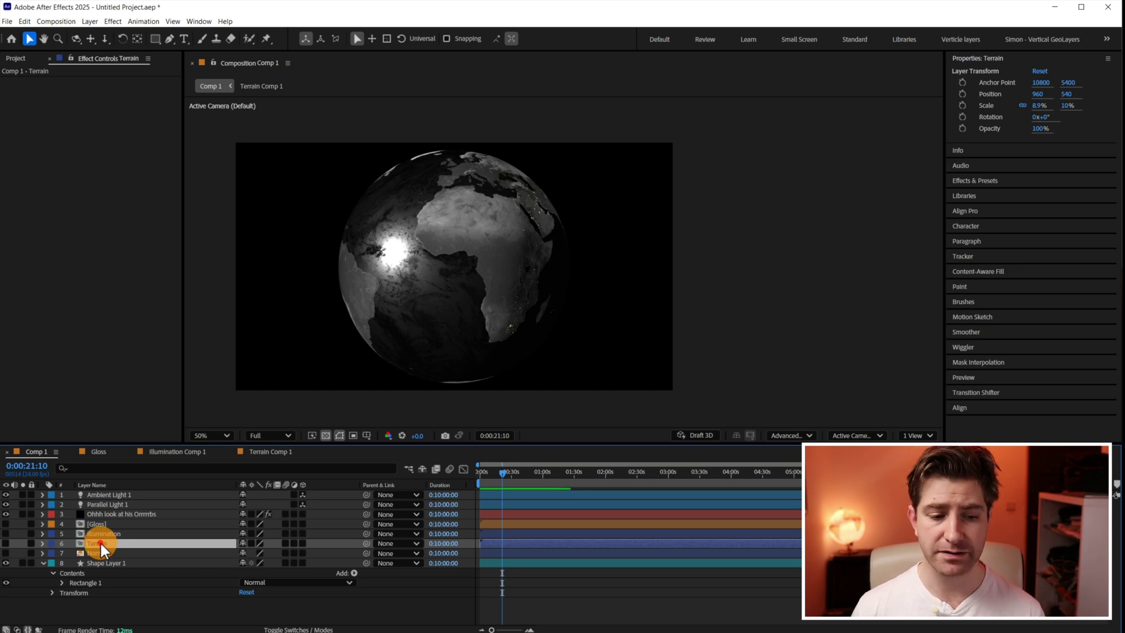
# Open Terrain Comp 1, fit the world map in view, and show the red borders layer.
pyautogui.doubleClick(101, 543)
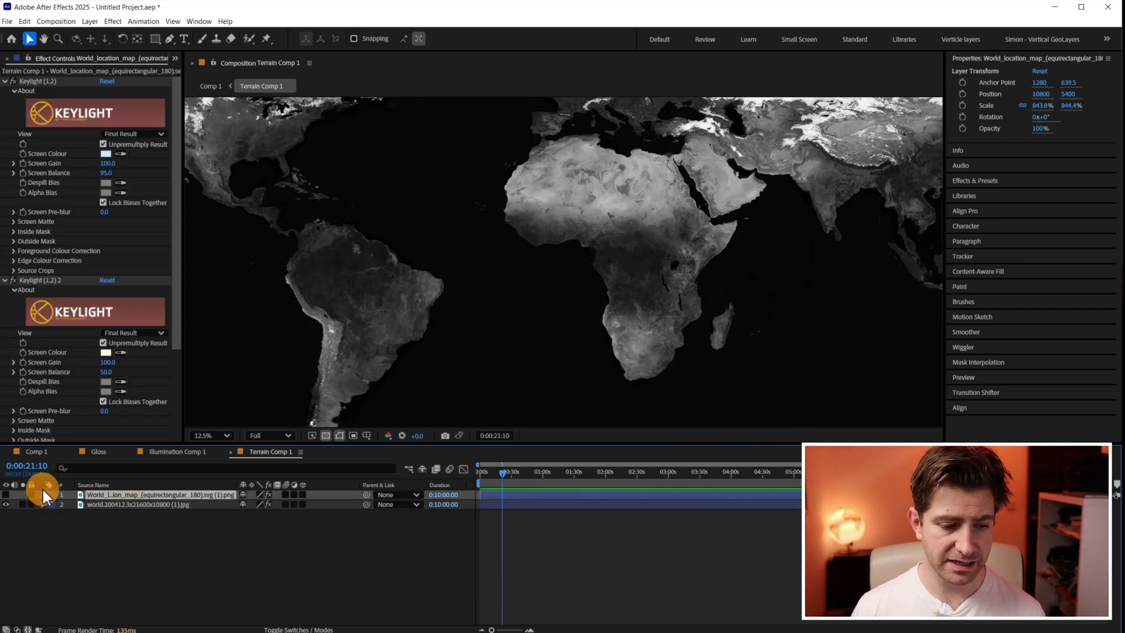
pyautogui.press(',')
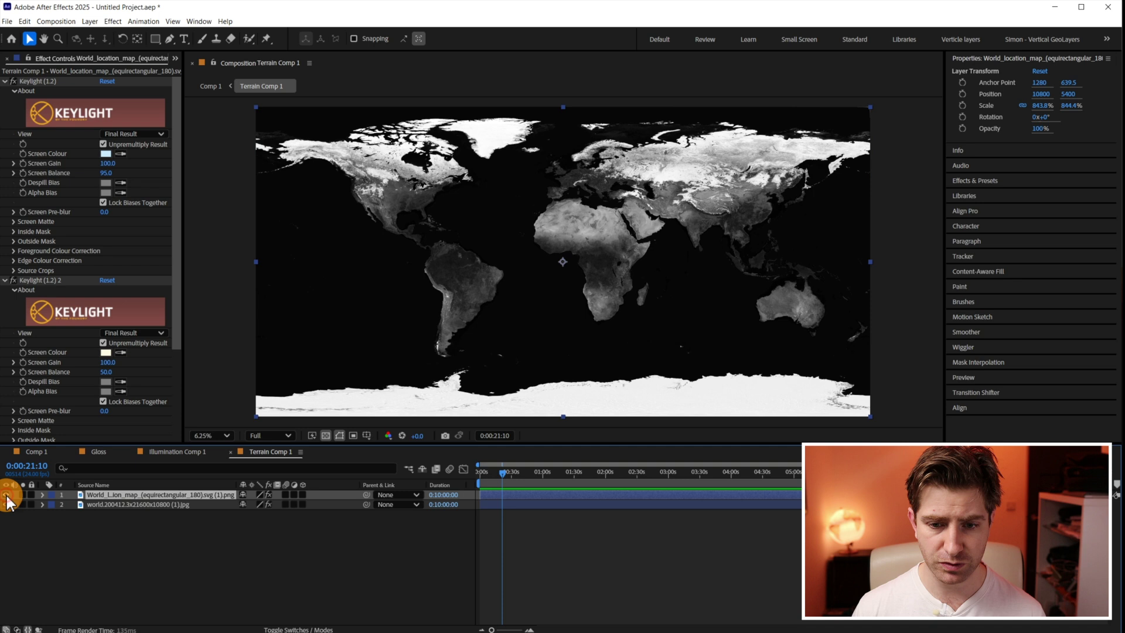
pyautogui.click(6, 495)
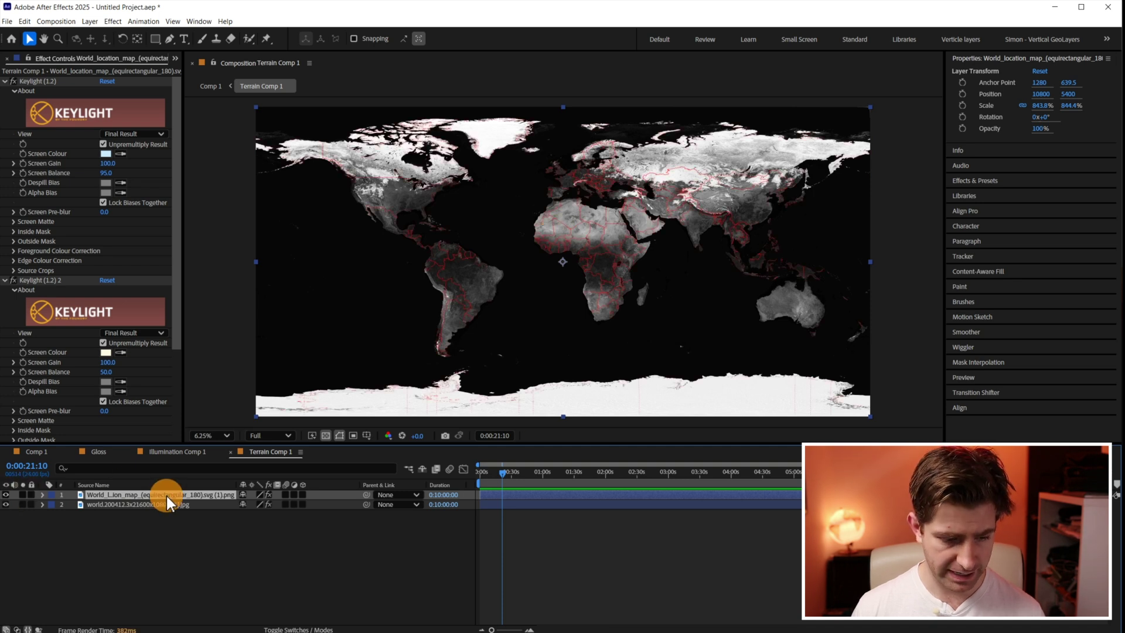
# Duplicate the map layer, hide the copy, and disable Keylight 2 so land fills solid red.
pyautogui.hotkey('ctrl', 'd')
pyautogui.click(6, 504)
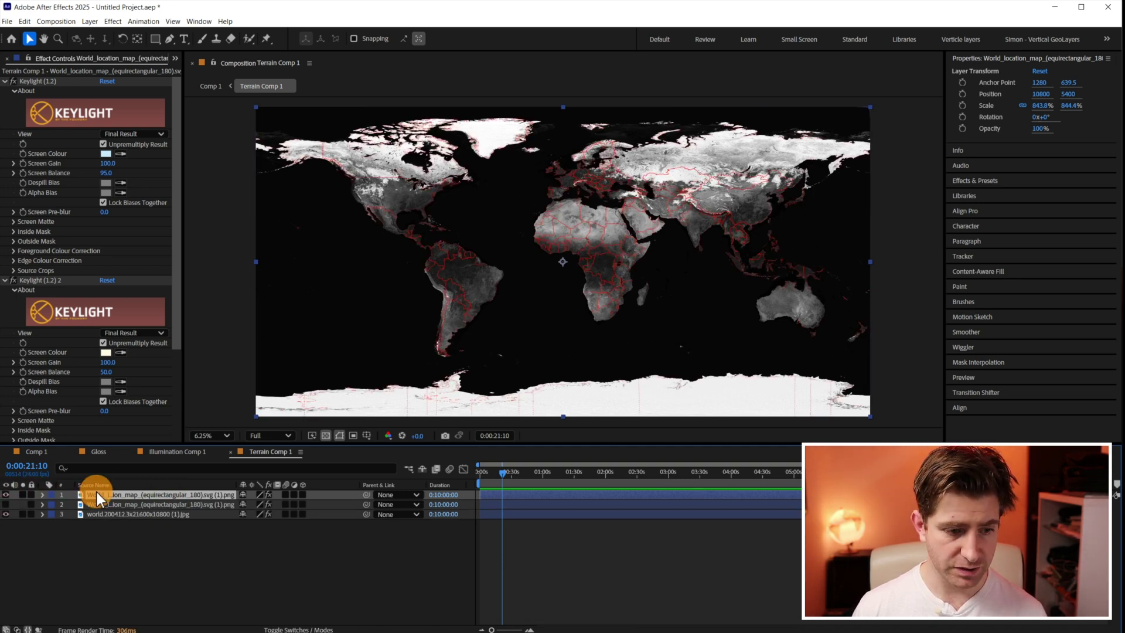
pyautogui.click(13, 281)
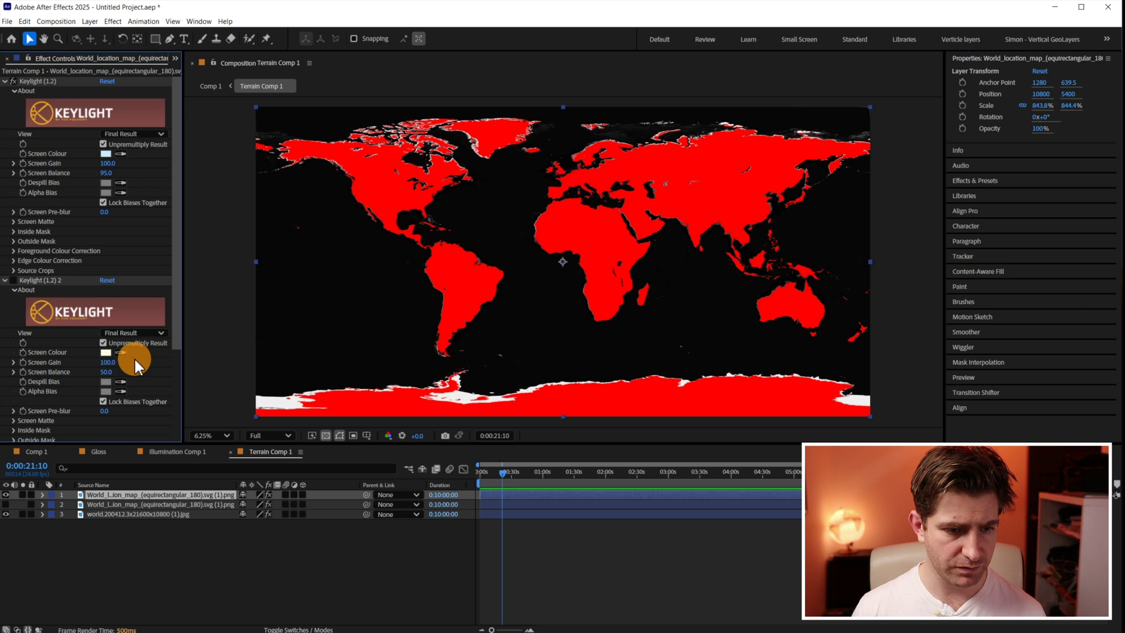
pyautogui.scroll(-1, 134, 360)
# Change the Fill colour from red to green.
pyautogui.scroll(-3, 69, 325)
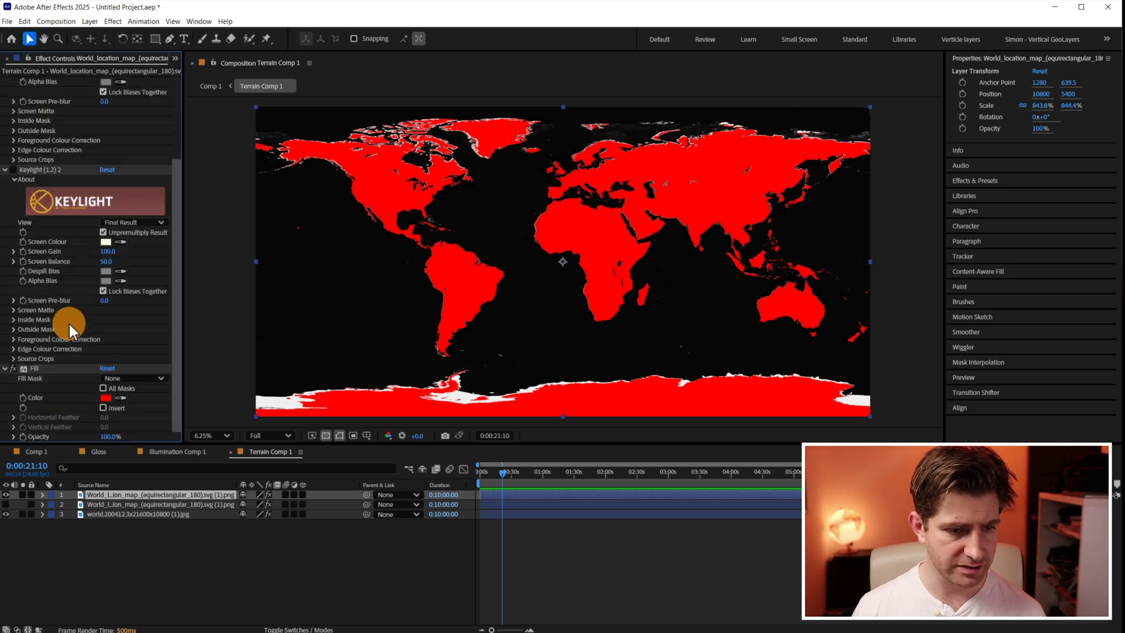
pyautogui.click(109, 397)
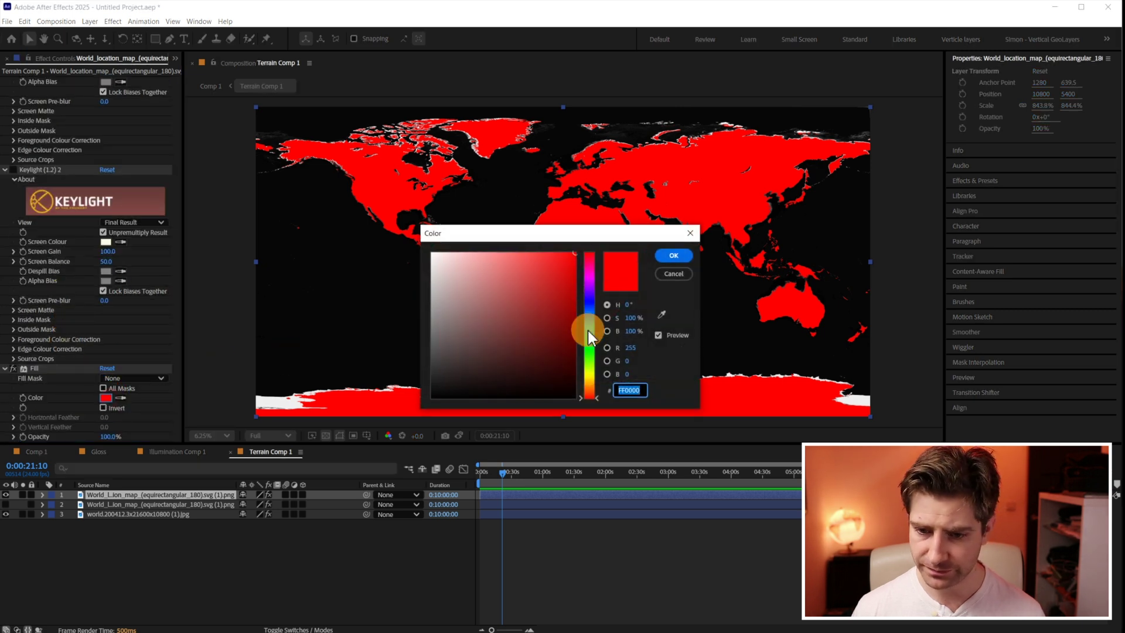
pyautogui.moveTo(589, 335)
pyautogui.mouseDown()
pyautogui.moveTo(596, 370)
pyautogui.moveTo(597, 347)
pyautogui.moveTo(574, 327)
pyautogui.moveTo(592, 333)
pyautogui.mouseUp()
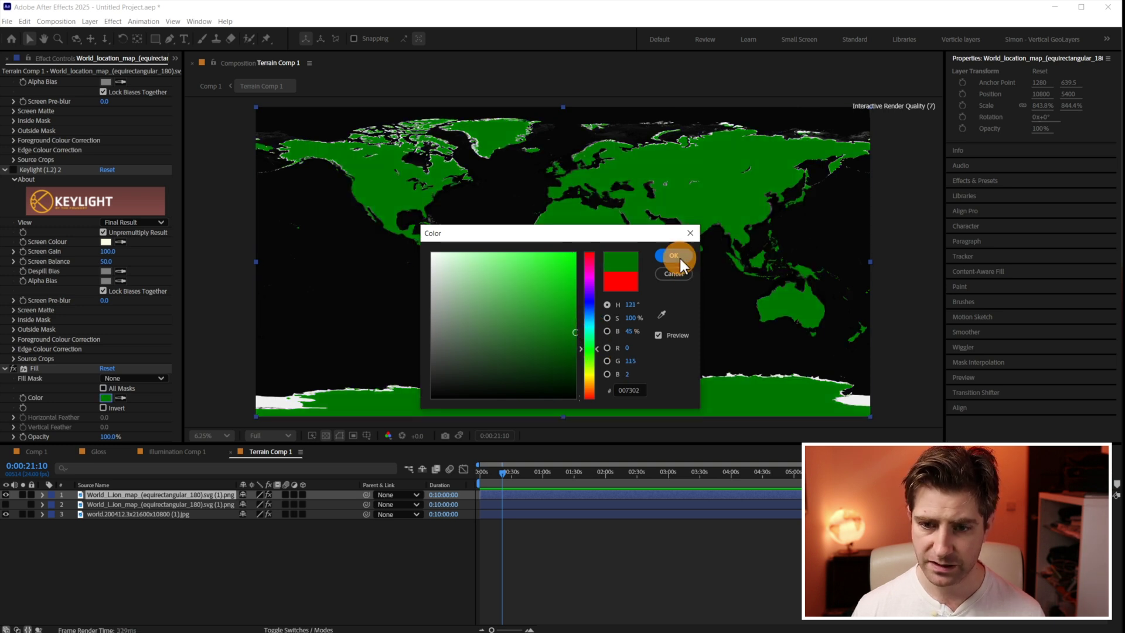
pyautogui.click(677, 256)
# Start a Pen mask on the top map layer along Africa's Red Sea and Mediterranean coast.
pyautogui.click(208, 489)
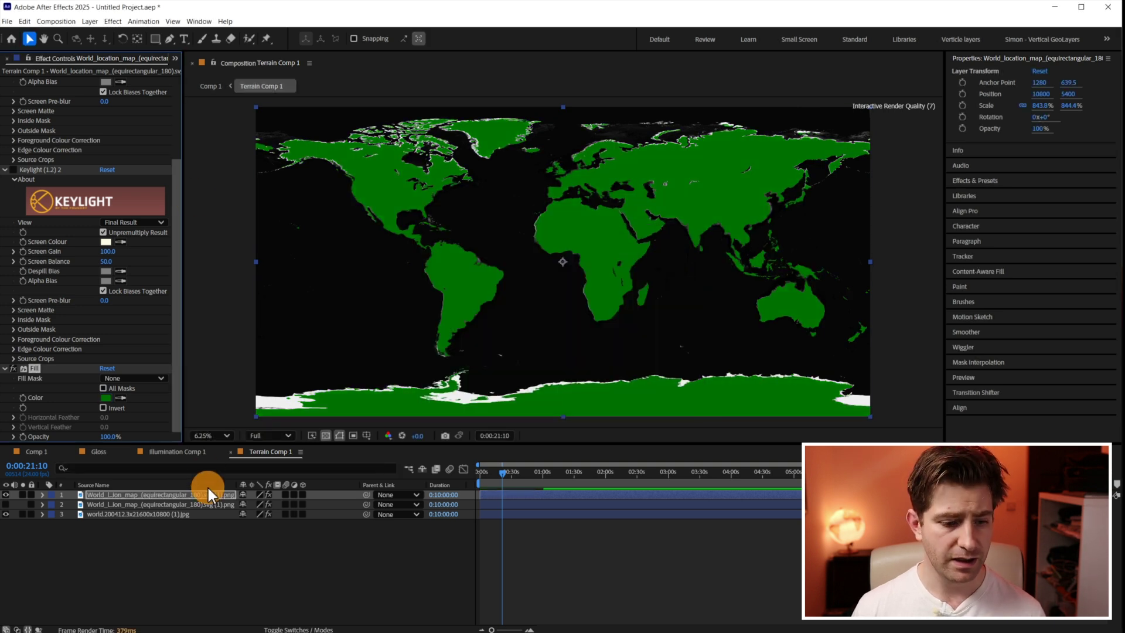
pyautogui.click(173, 41)
pyautogui.scroll(4, 634, 214)
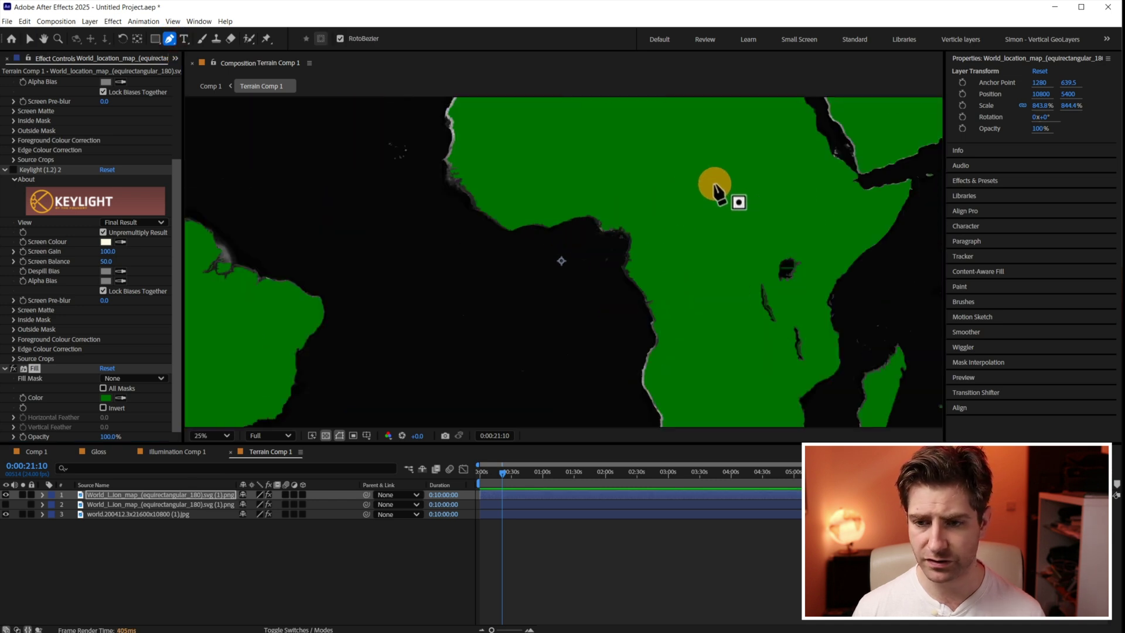
pyautogui.moveTo(716, 188)
pyautogui.mouseDown()
pyautogui.moveTo(661, 244)
pyautogui.moveTo(628, 334)
pyautogui.mouseUp()
pyautogui.scroll(2, 762, 298)
pyautogui.click(755, 304)
pyautogui.click(735, 278)
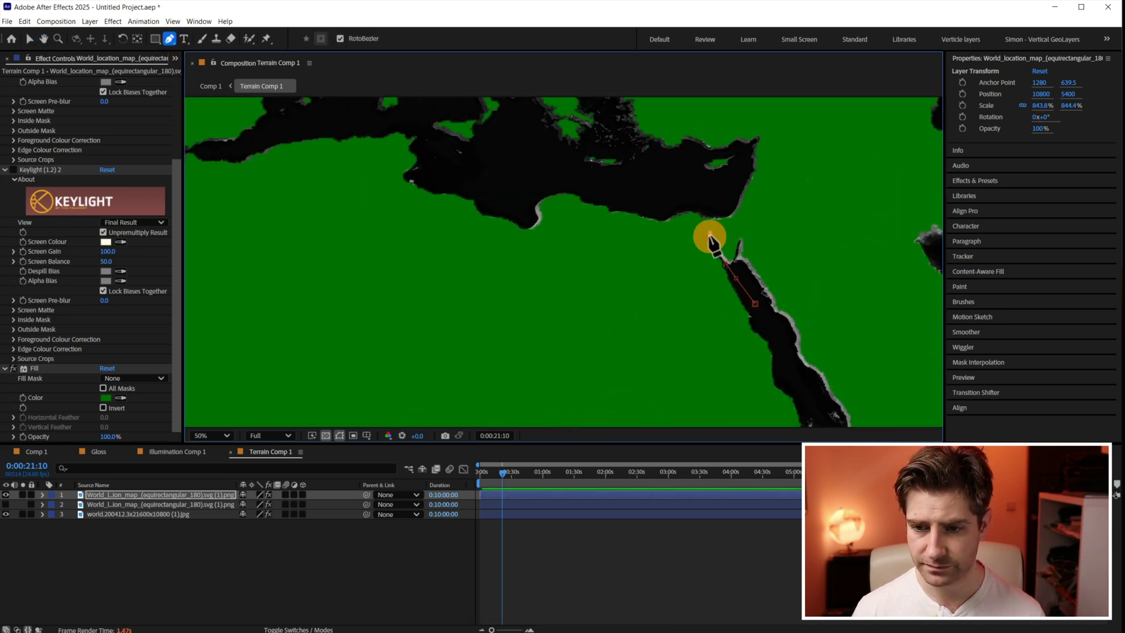
pyautogui.click(704, 210)
pyautogui.click(637, 188)
pyautogui.click(495, 170)
pyautogui.click(410, 125)
# Continue the mask around Africa's west, south and east coasts and close it.
pyautogui.moveTo(389, 126); pyautogui.dragTo(419, 181)
pyautogui.click(334, 226)
pyautogui.scroll(-2, 334, 226)
pyautogui.click(525, 402)
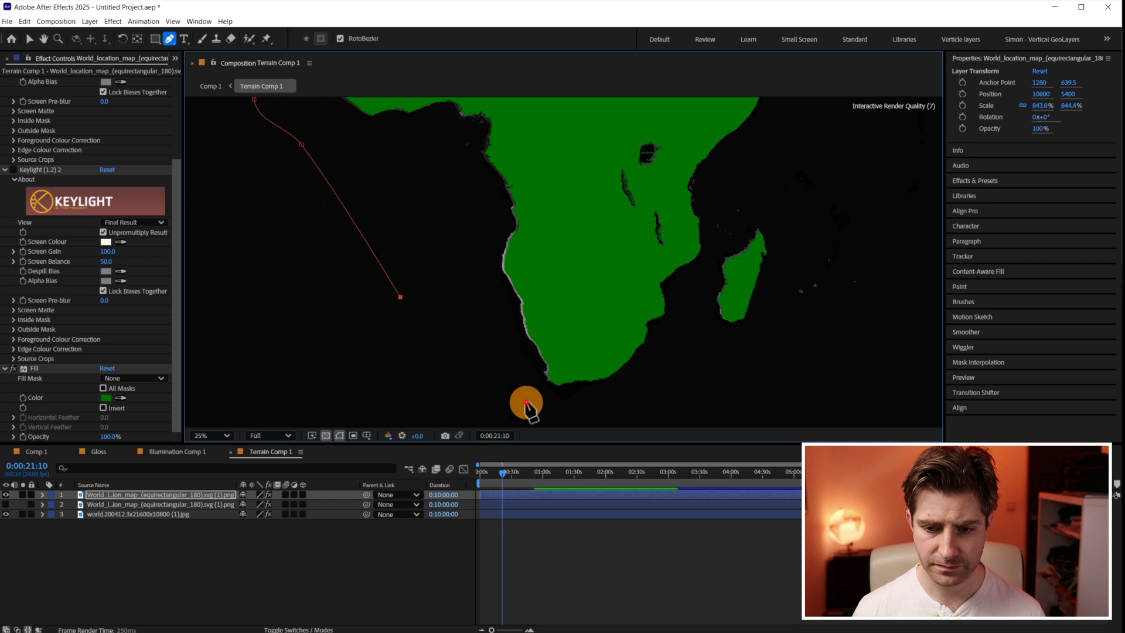
pyautogui.moveTo(871, 211)
pyautogui.mouseDown()
pyautogui.moveTo(835, 305)
pyautogui.moveTo(665, 287)
pyautogui.mouseUp()
pyautogui.click(520, 254)
pyautogui.click(469, 148)
pyautogui.scroll(-4, 557, 258)
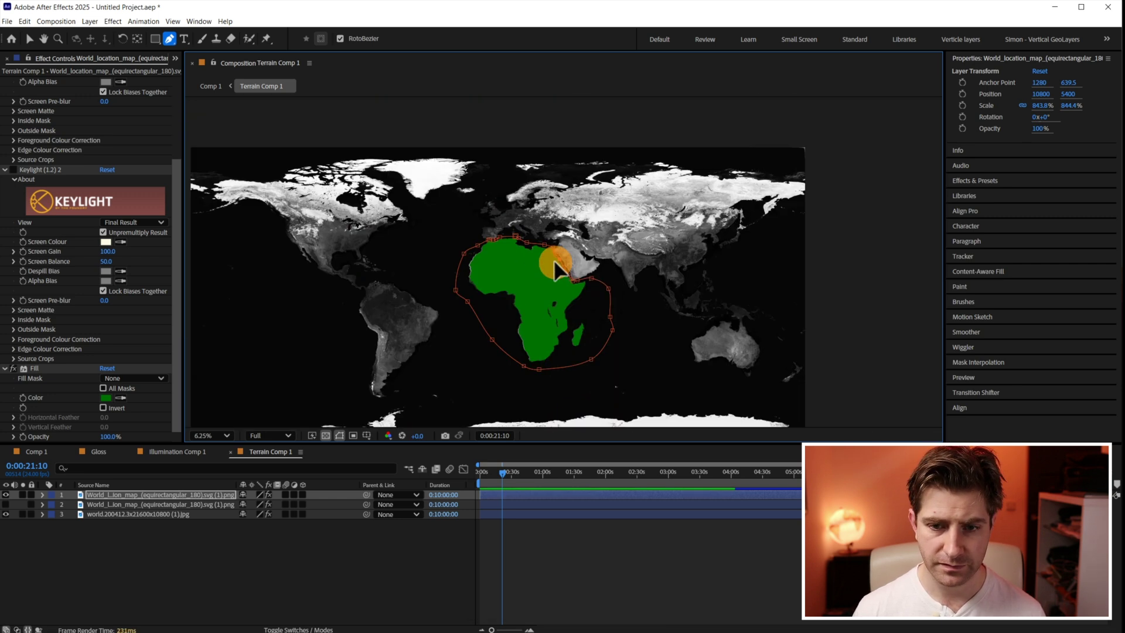
# Set the masked map layer's blend mode to Overlay.
pyautogui.click(290, 629)
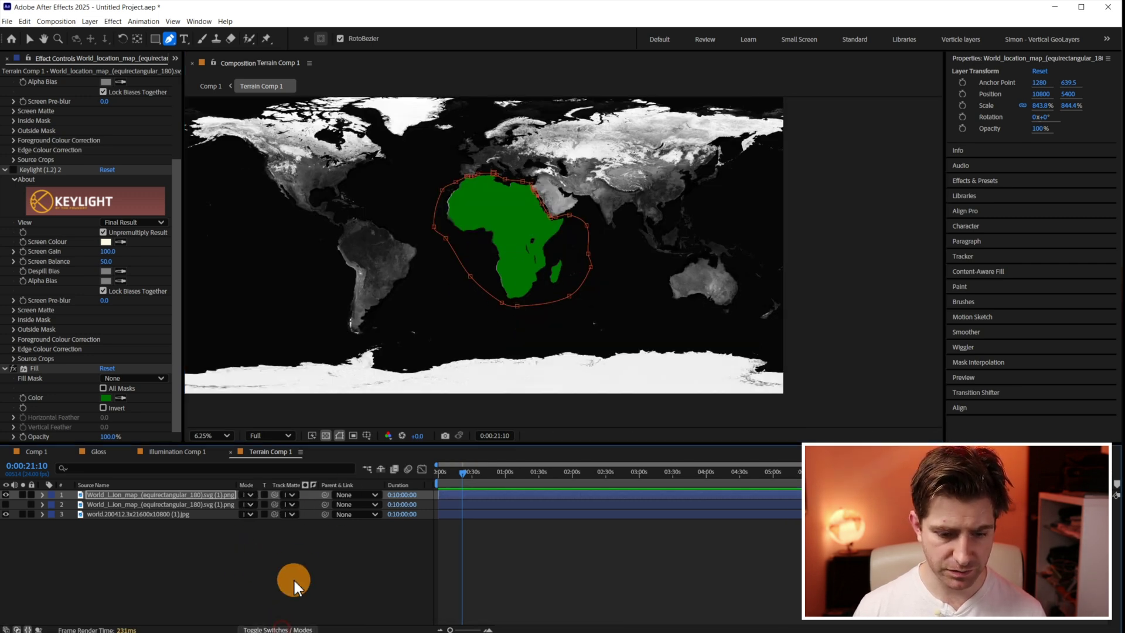
pyautogui.click(249, 495)
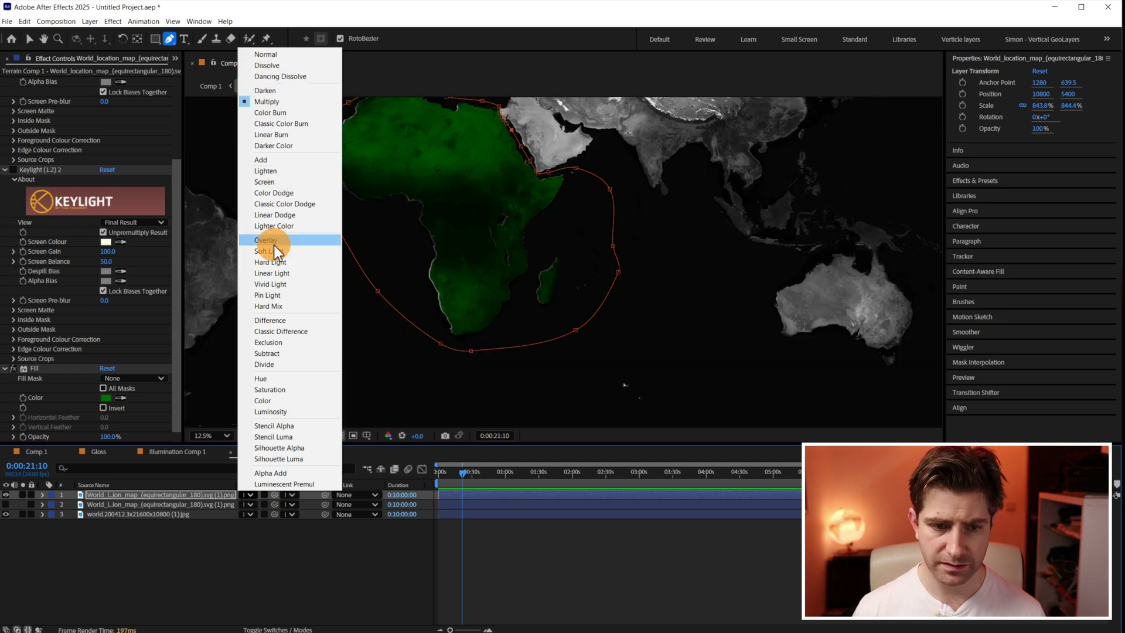
pyautogui.click(273, 244)
pyautogui.moveTo(490, 226); pyautogui.dragTo(510, 273)
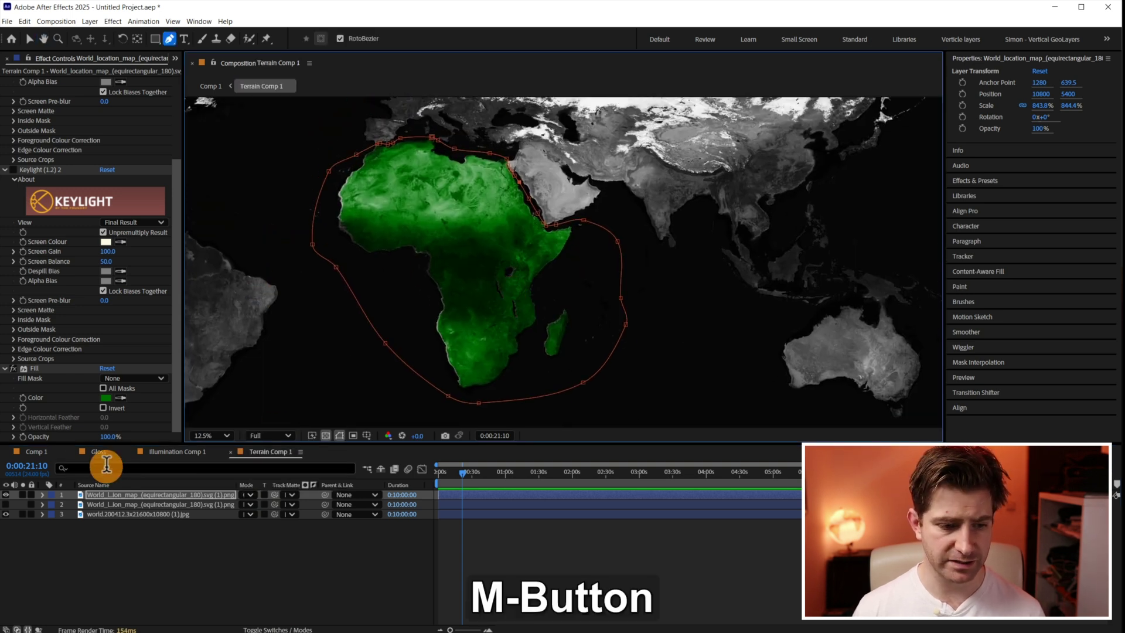
pyautogui.click(31, 452)
pyautogui.middleClick(525, 275)
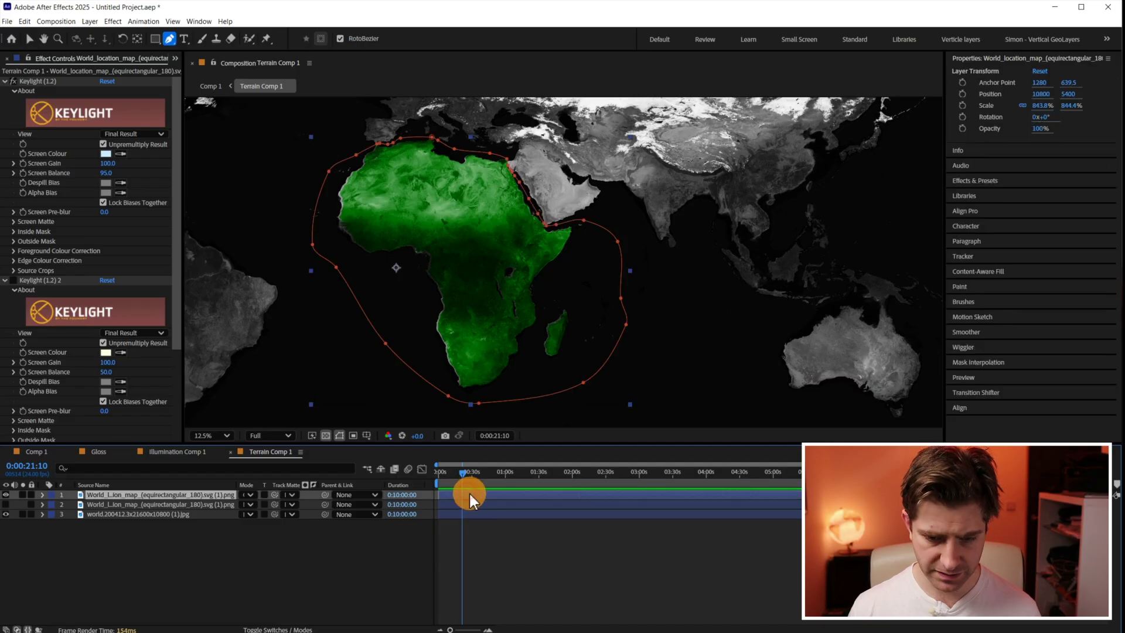
# Apply the Flickering Opacity at layer out preset and preview the animation from the start.
pyautogui.hotkey('ctrl', 'space')
pyautogui.write('fli')
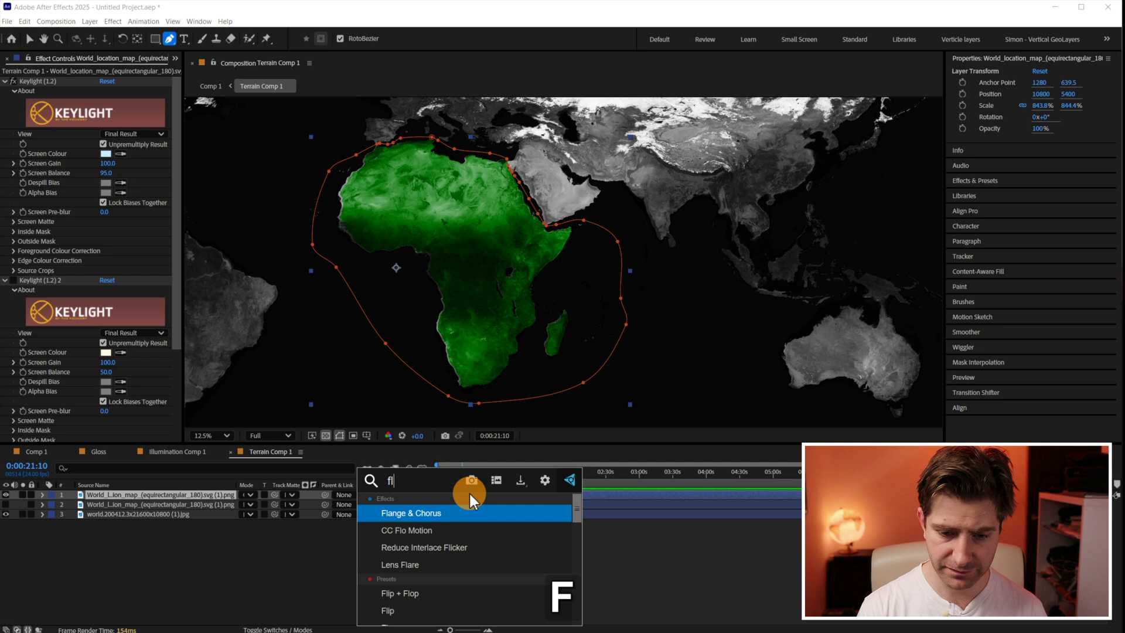
pyautogui.click(475, 593)
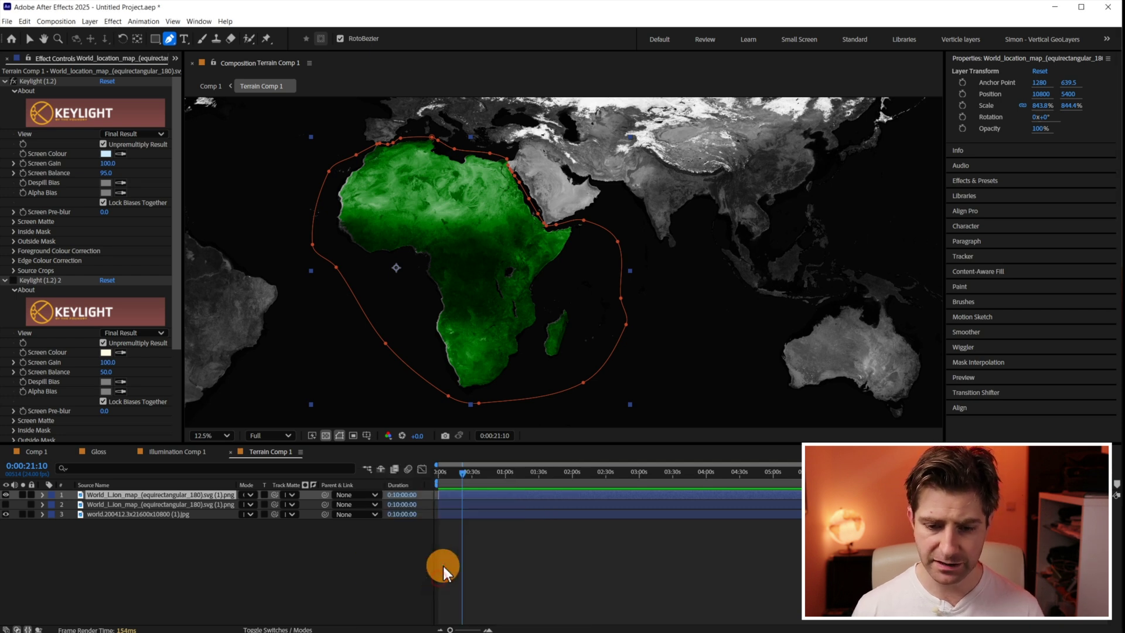
pyautogui.press('v')
pyautogui.moveTo(463, 476); pyautogui.dragTo(414, 468)
pyautogui.press('space')
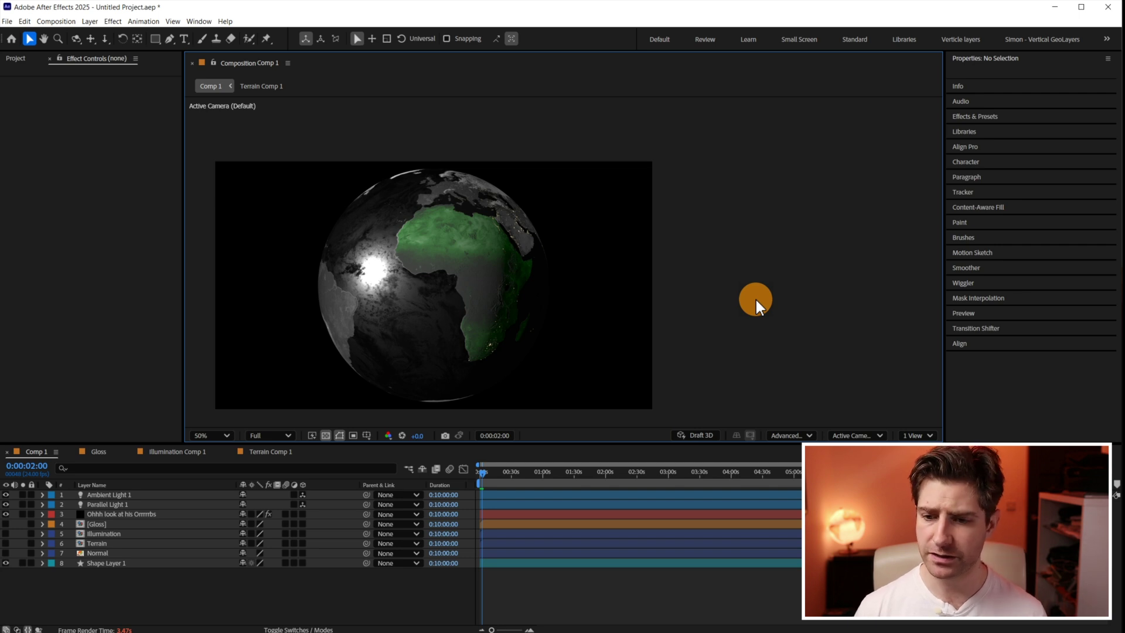
# Create a new solid layer named 'Orb - Overlay'.
pyautogui.rightClick(754, 238)
pyautogui.moveTo(782, 245)
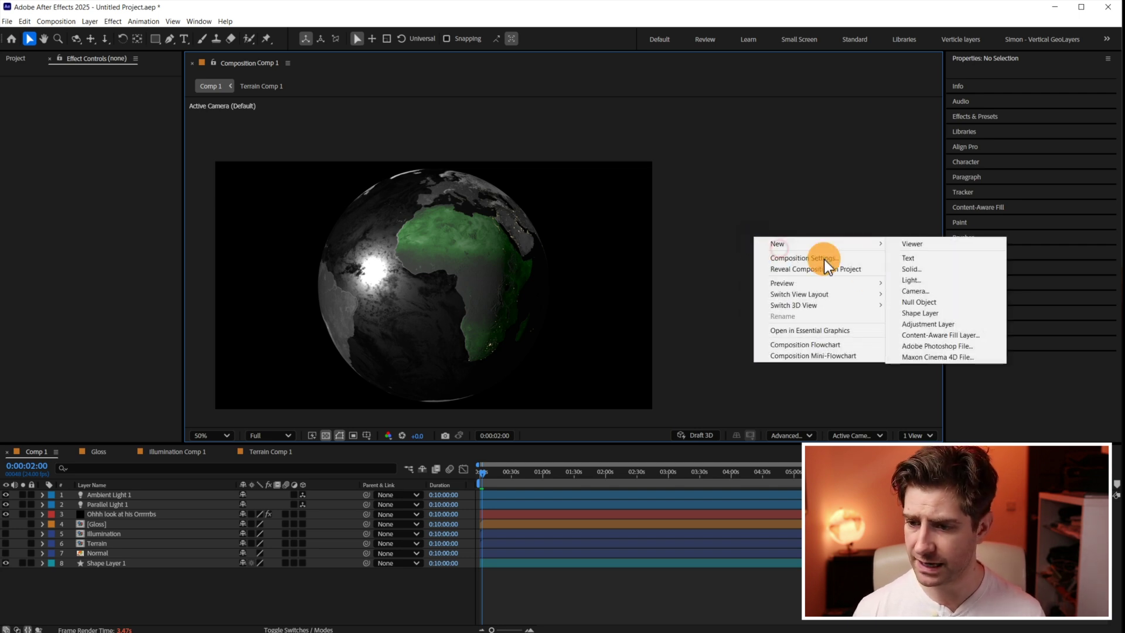
pyautogui.click(917, 270)
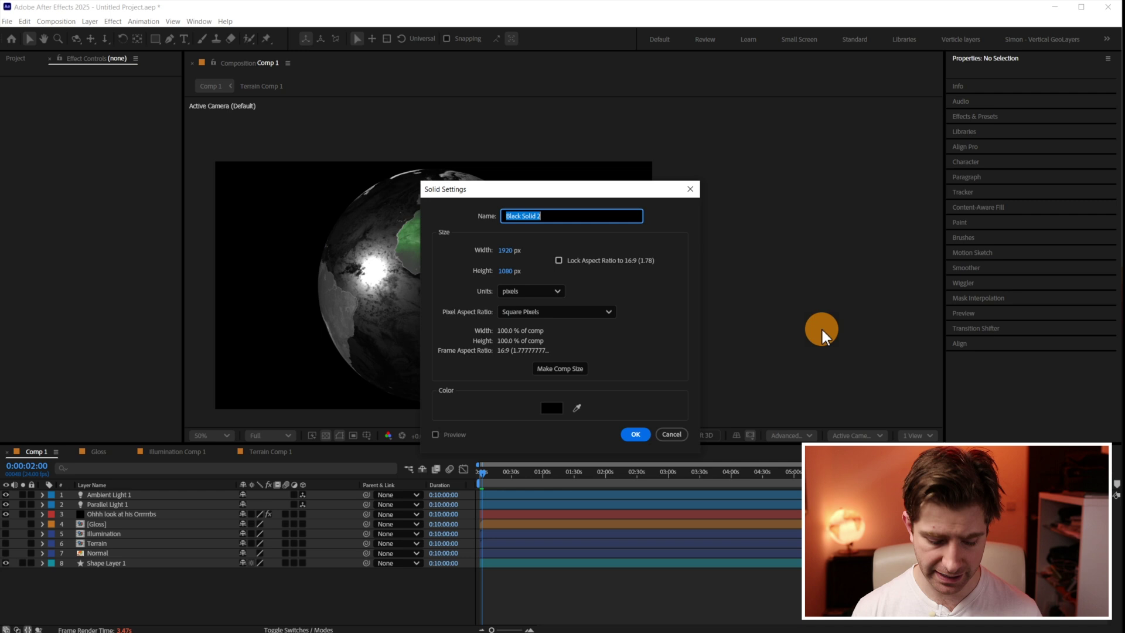
pyautogui.write('Orb - Overlay')
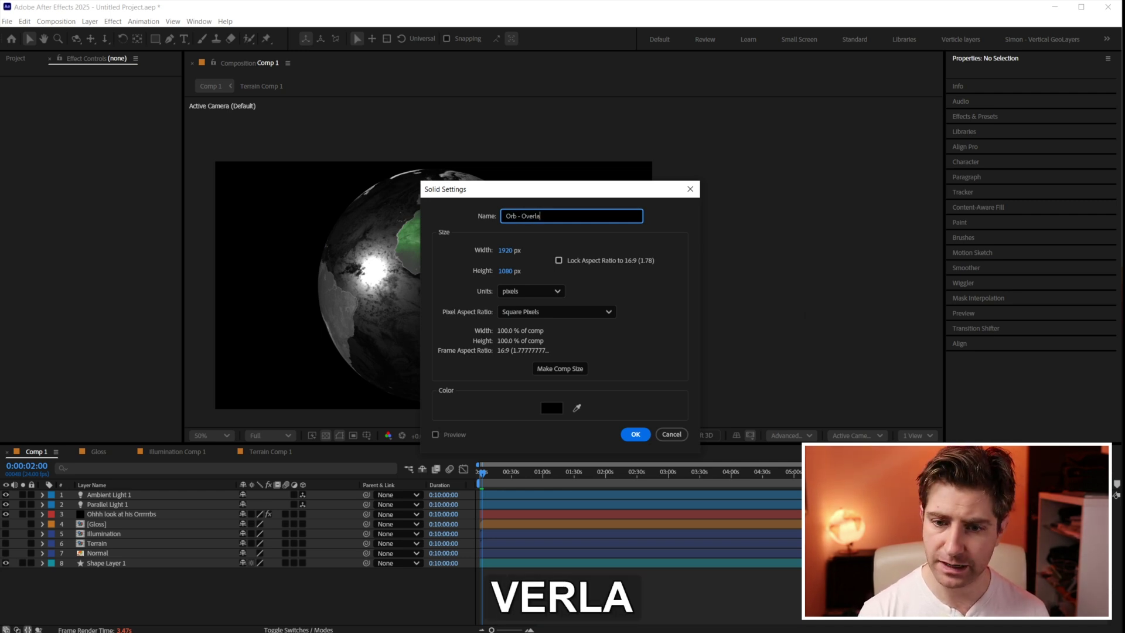
pyautogui.click(634, 435)
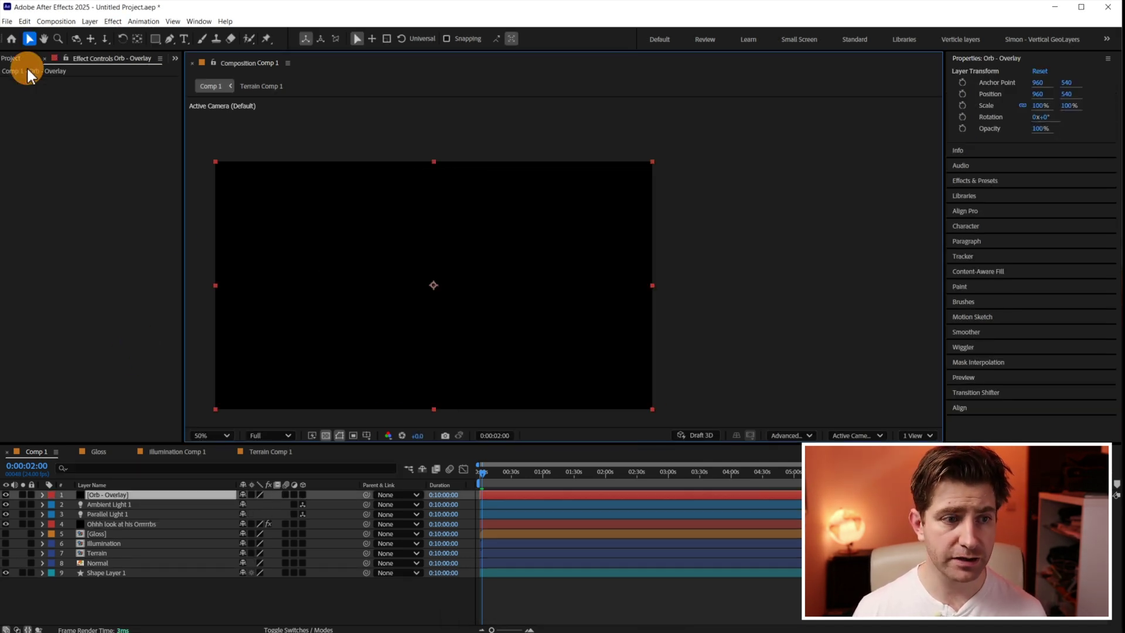
# Create an empty 1920x1080 composition named 'Overlay', then return to Comp 1.
pyautogui.click(16, 61)
pyautogui.rightClick(95, 306)
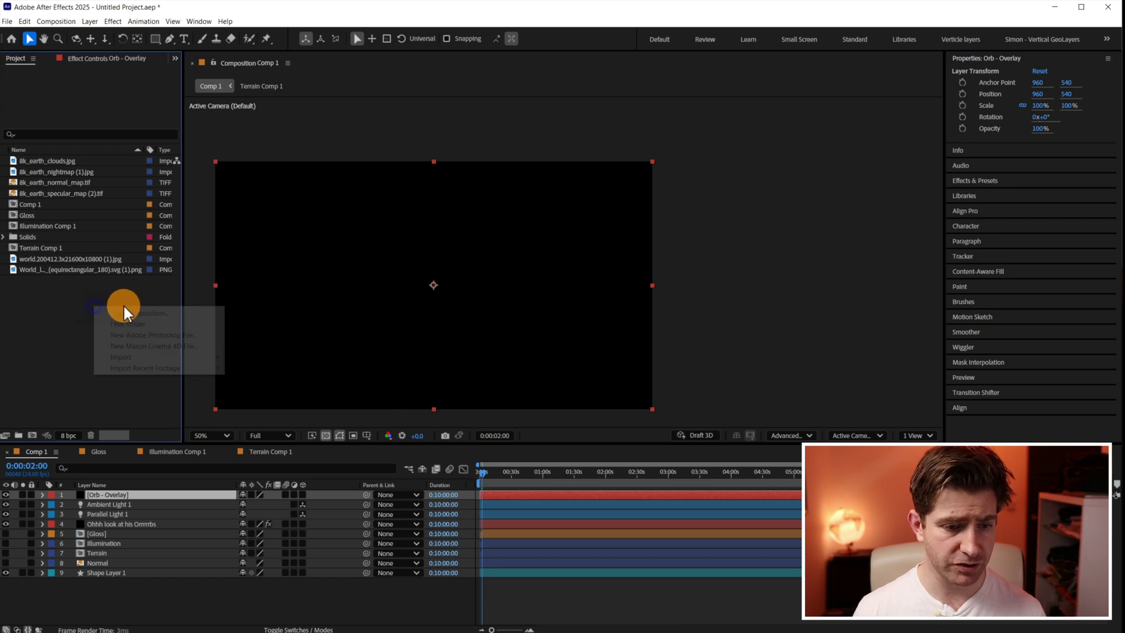
pyautogui.click(155, 316)
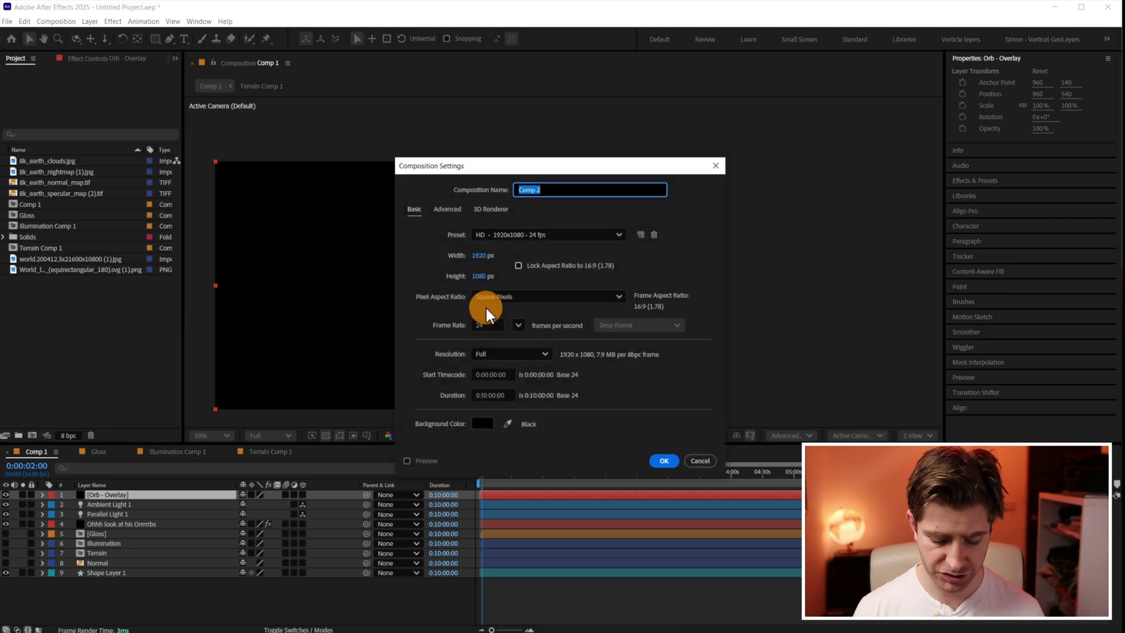
pyautogui.write('Overlay')
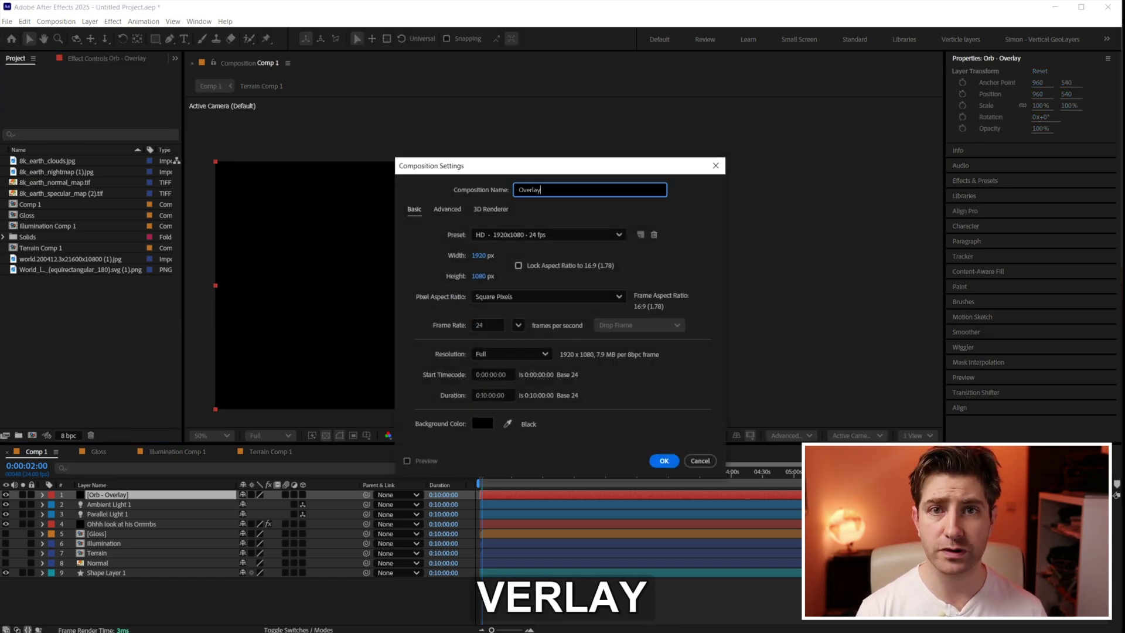
pyautogui.press('Return')
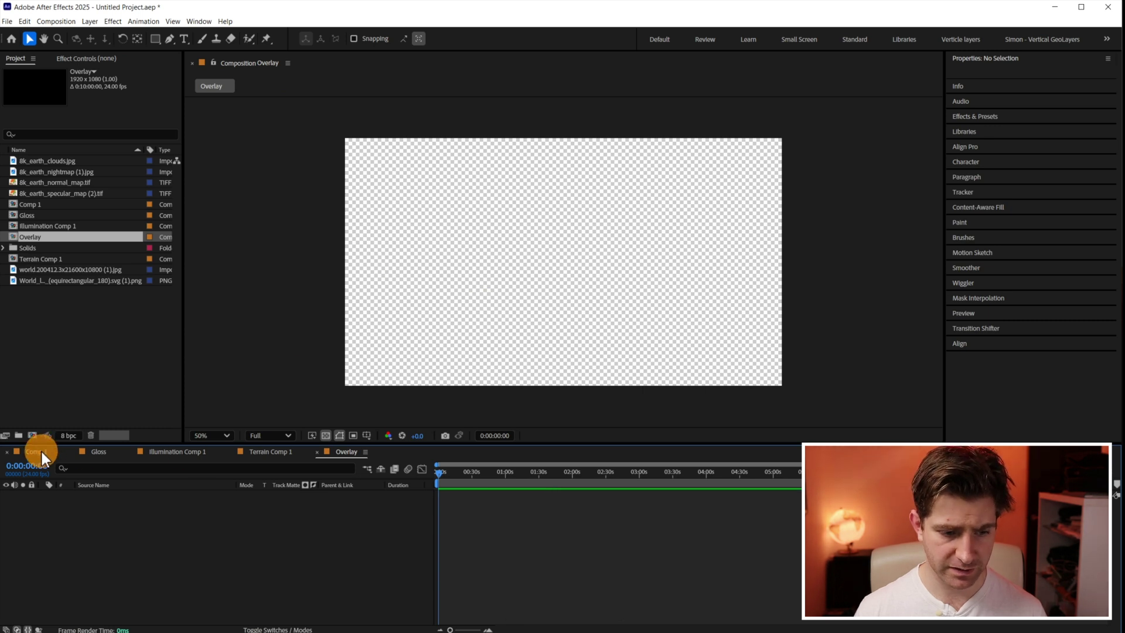
pyautogui.click(35, 452)
pyautogui.press('Return')
pyautogui.press('Return')
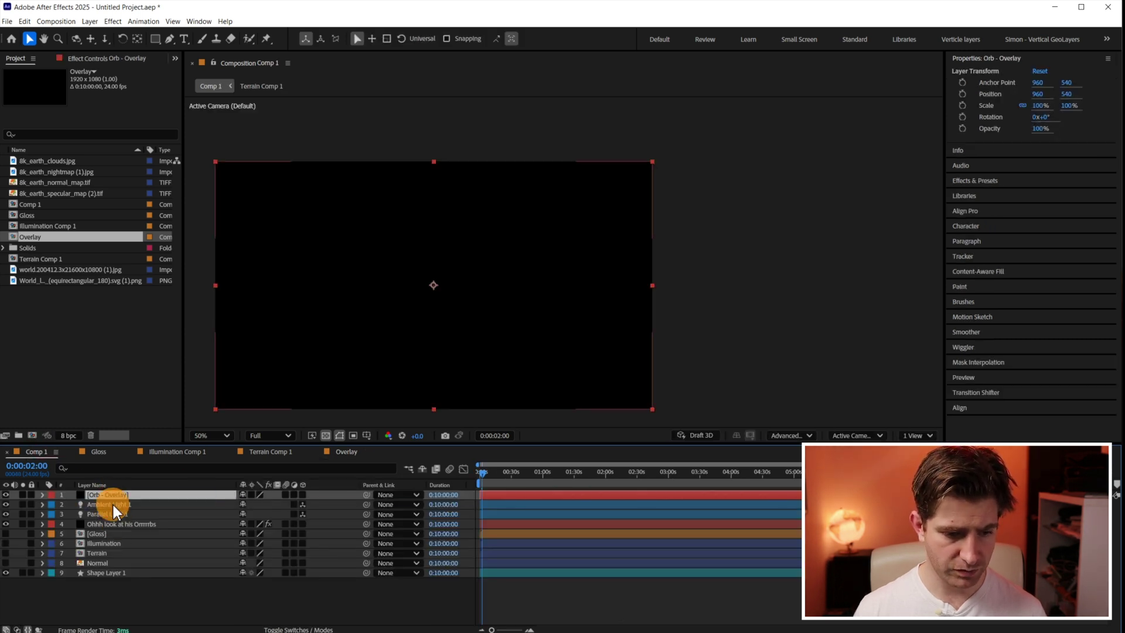
pyautogui.hotkey('ctrl', 'space')
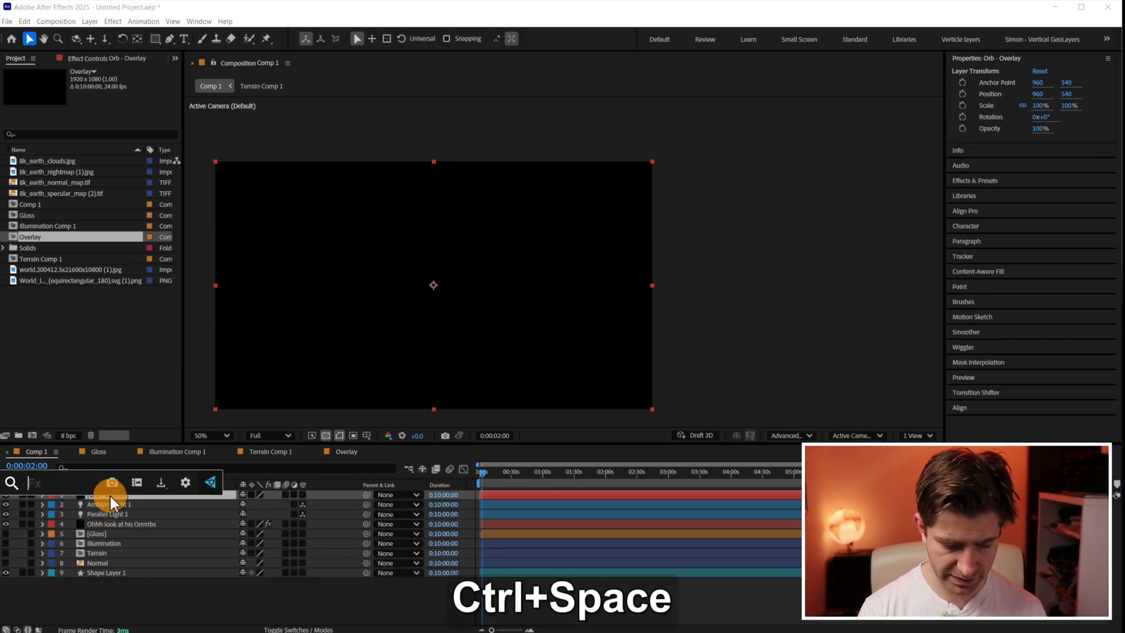
# Apply VC Orb to the Orb - Overlay solid and set its Radius to 520.
pyautogui.write('vc')
pyautogui.click(38, 514)
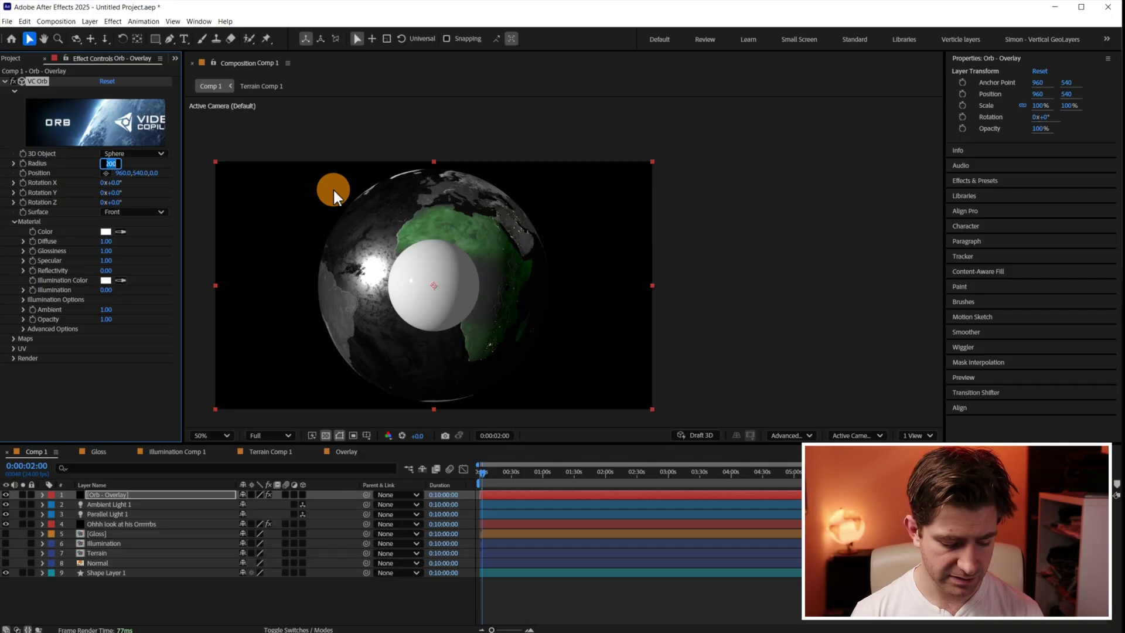
pyautogui.write('0')
pyautogui.press('Return')
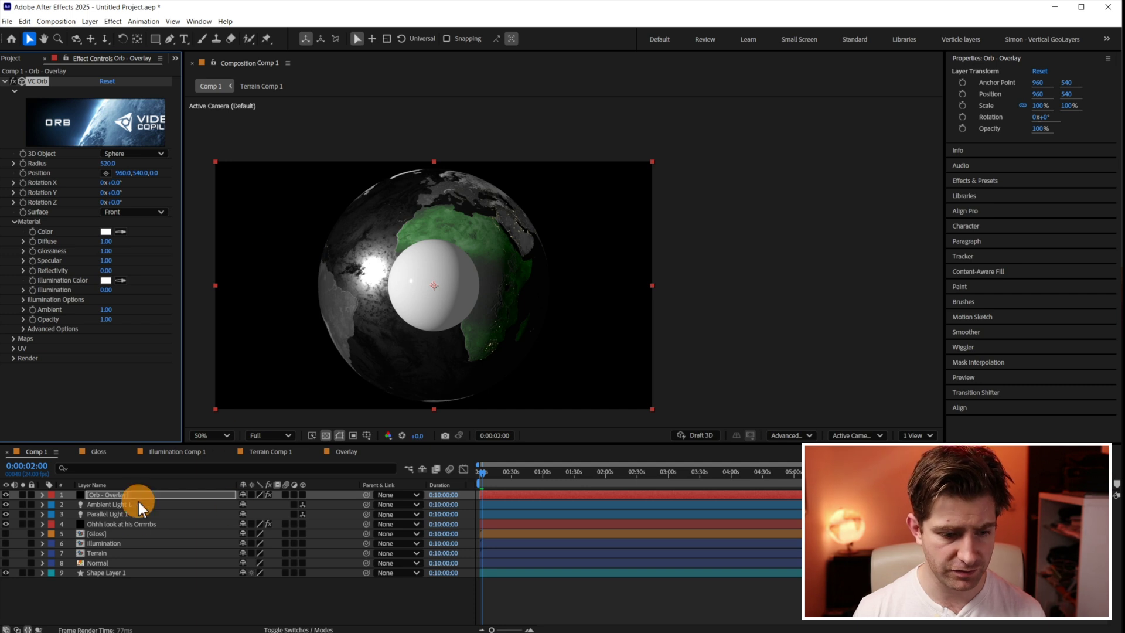
pyautogui.click(138, 524)
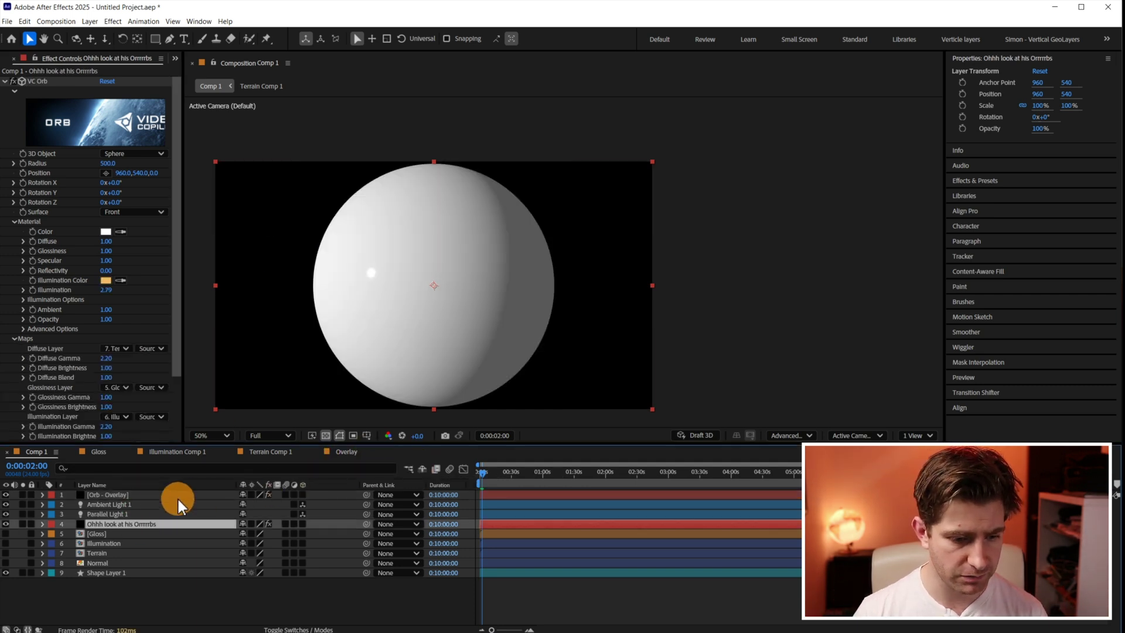
# Add the Overlay comp to Comp 1 and set it as Orb - Overlay's VC Orb Diffuse Layer.
pyautogui.click(130, 497)
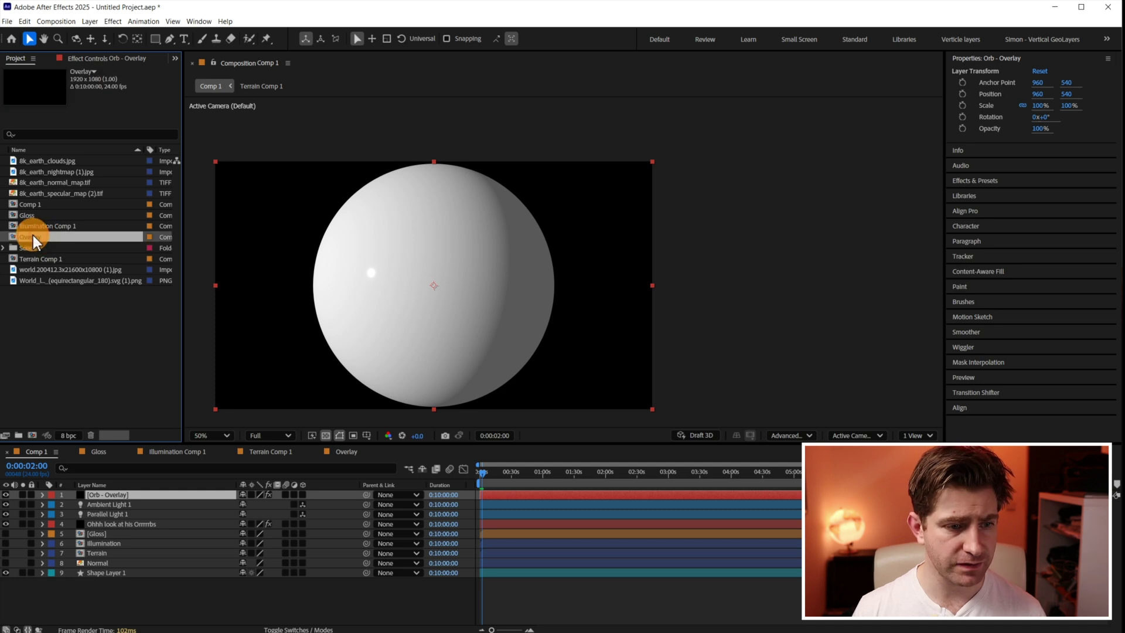
pyautogui.moveTo(32, 236); pyautogui.dragTo(107, 504)
pyautogui.click(107, 495)
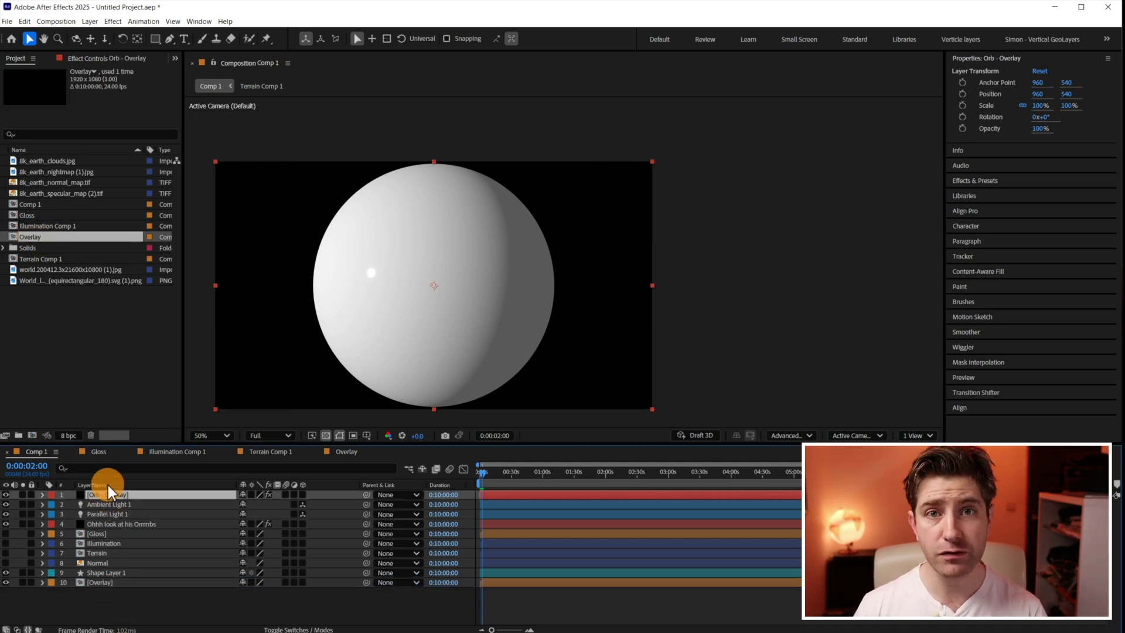
pyautogui.click(100, 59)
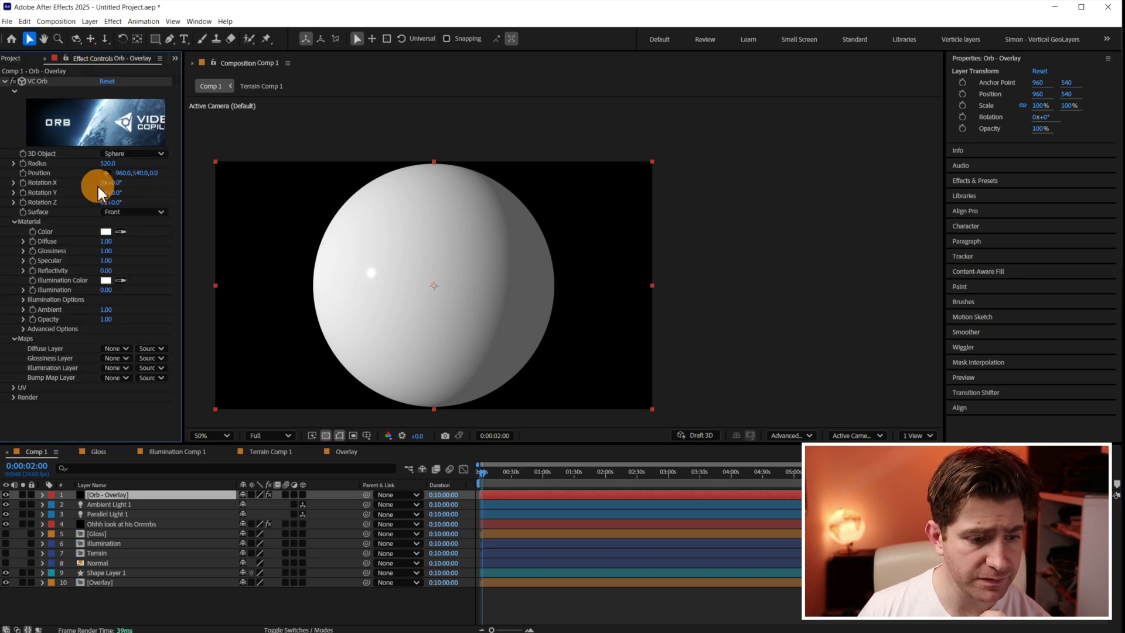
pyautogui.click(116, 350)
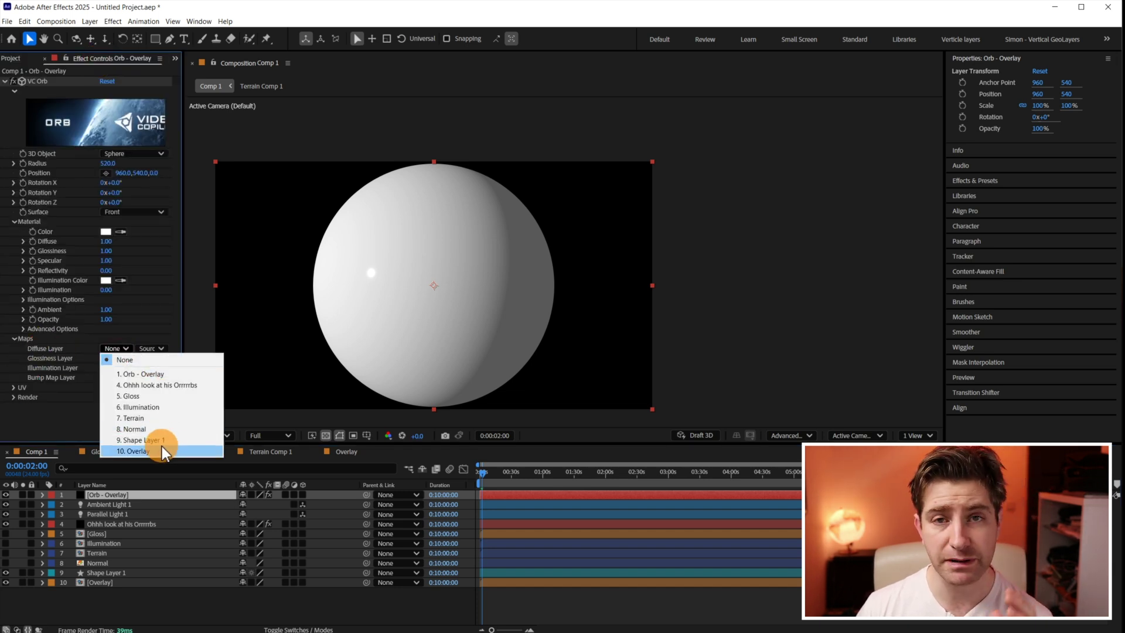
pyautogui.click(160, 449)
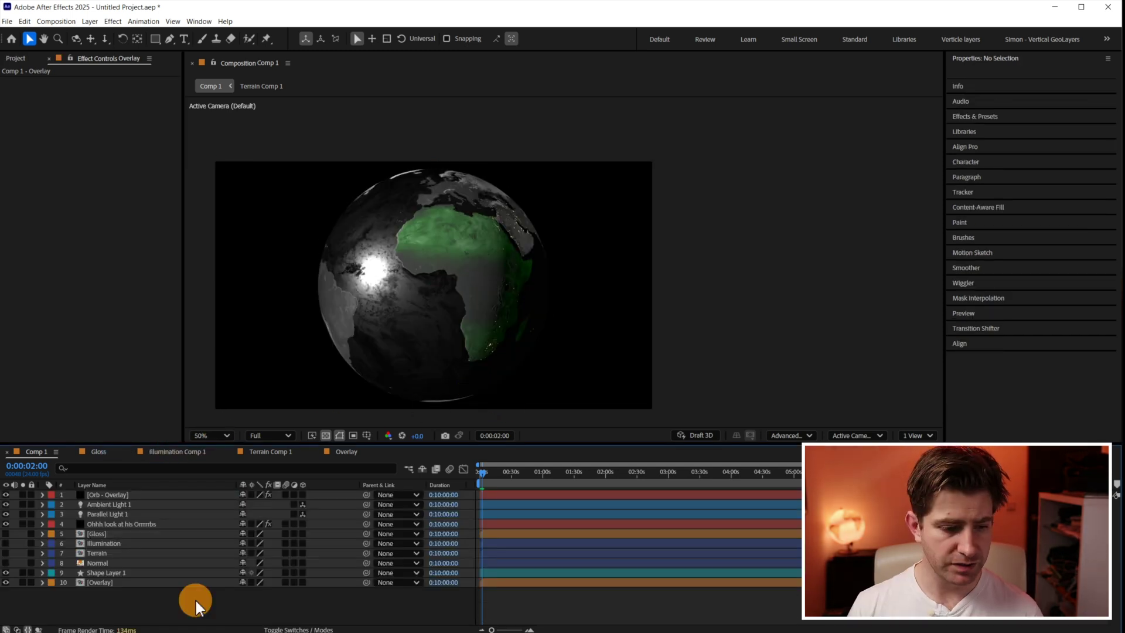
# Twirl open both VC Orb effects and link the overlay orb's Position to layer 4's Position.
pyautogui.press('`')
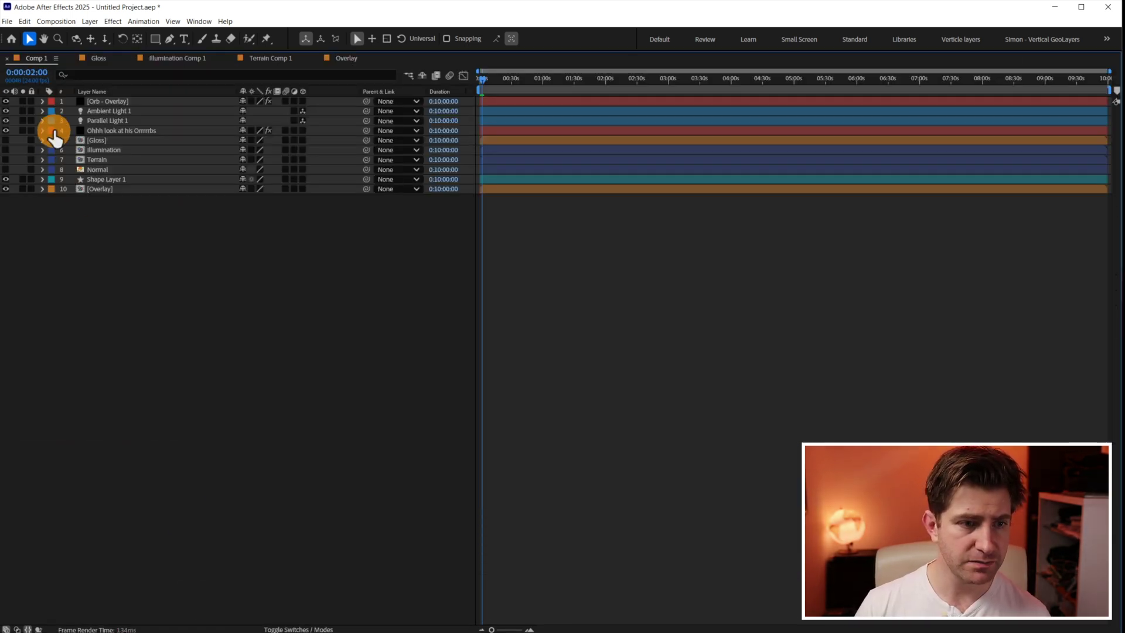
pyautogui.click(42, 101)
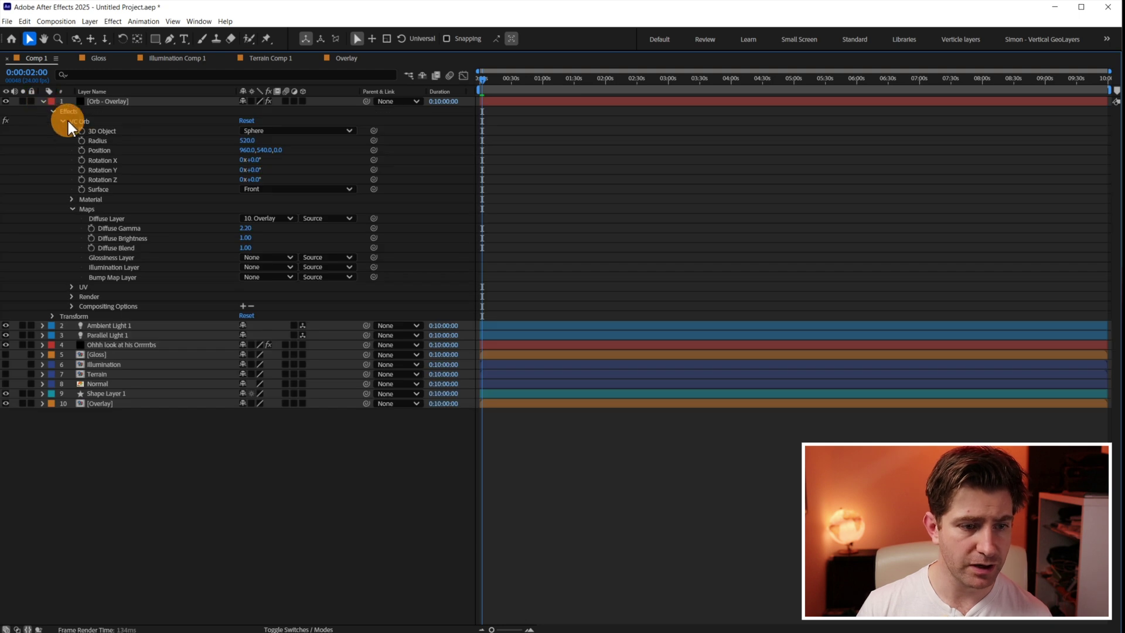
pyautogui.click(42, 345)
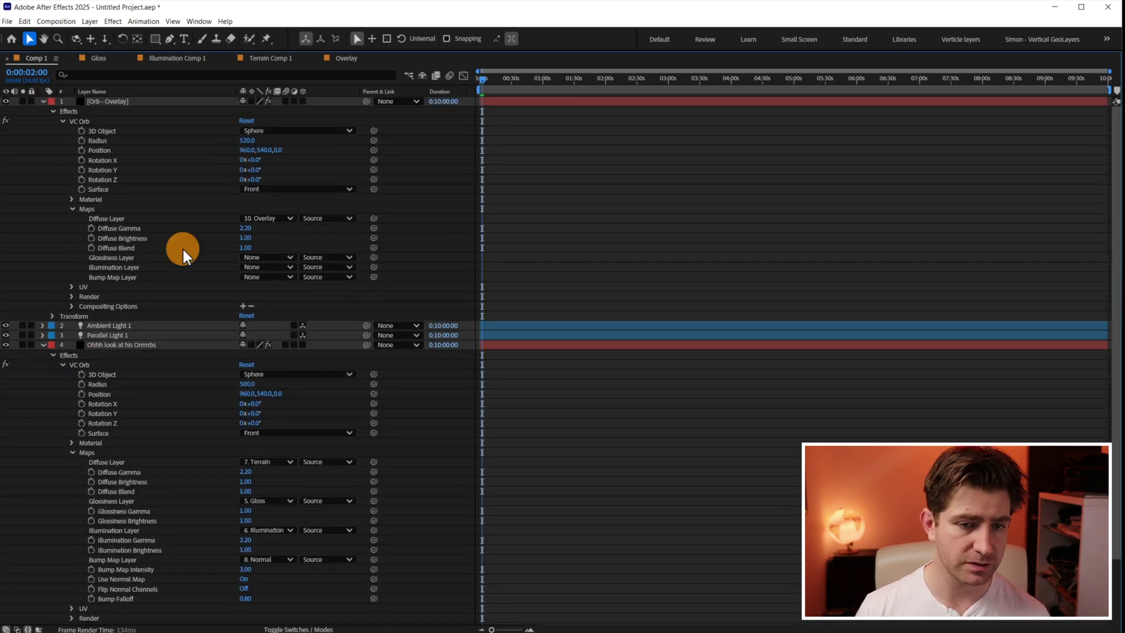
pyautogui.click(162, 151)
pyautogui.hotkey('alt', 'shift', '=')
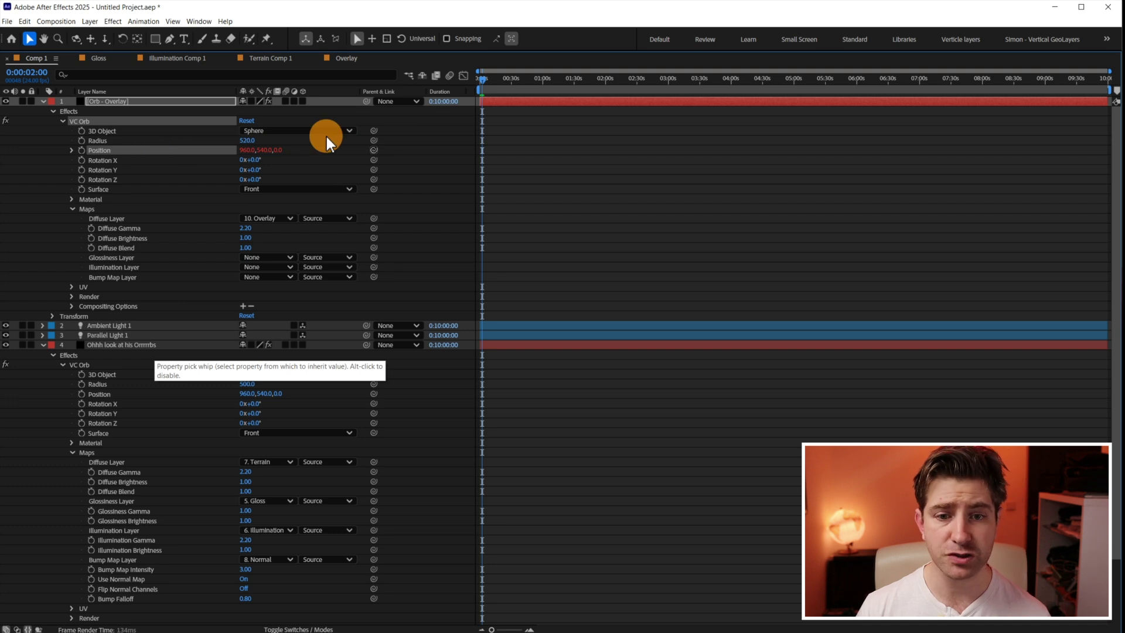
pyautogui.moveTo(375, 148); pyautogui.dragTo(107, 391)
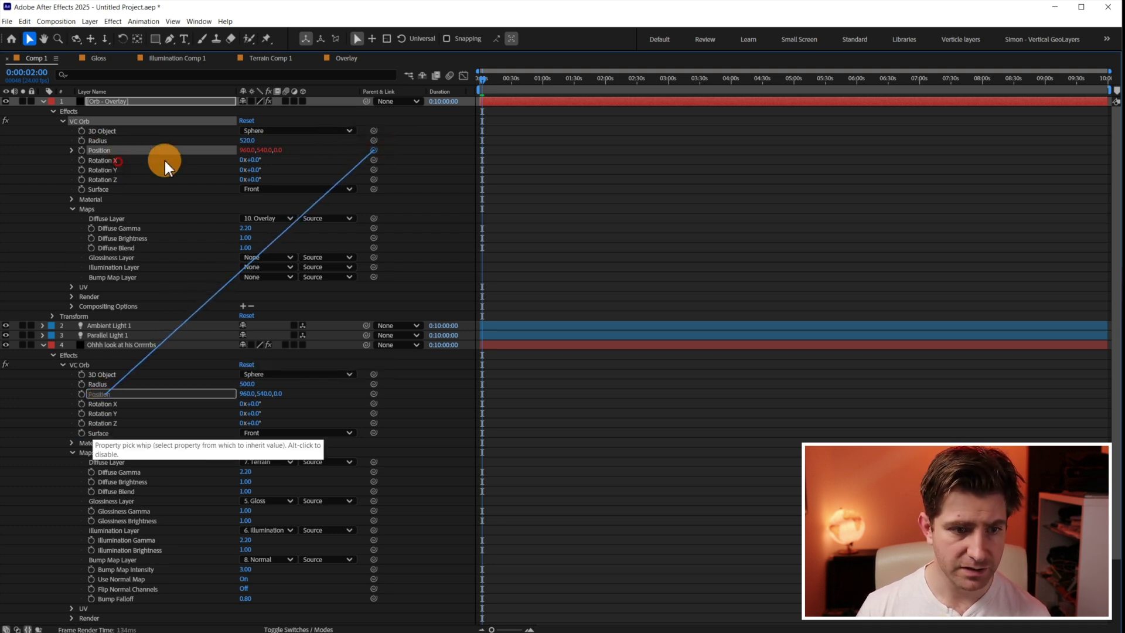
# Link the overlay orb's Rotation X and Rotation Y to layer 4's matching properties.
pyautogui.moveTo(374, 159); pyautogui.dragTo(111, 403)
pyautogui.click(119, 170)
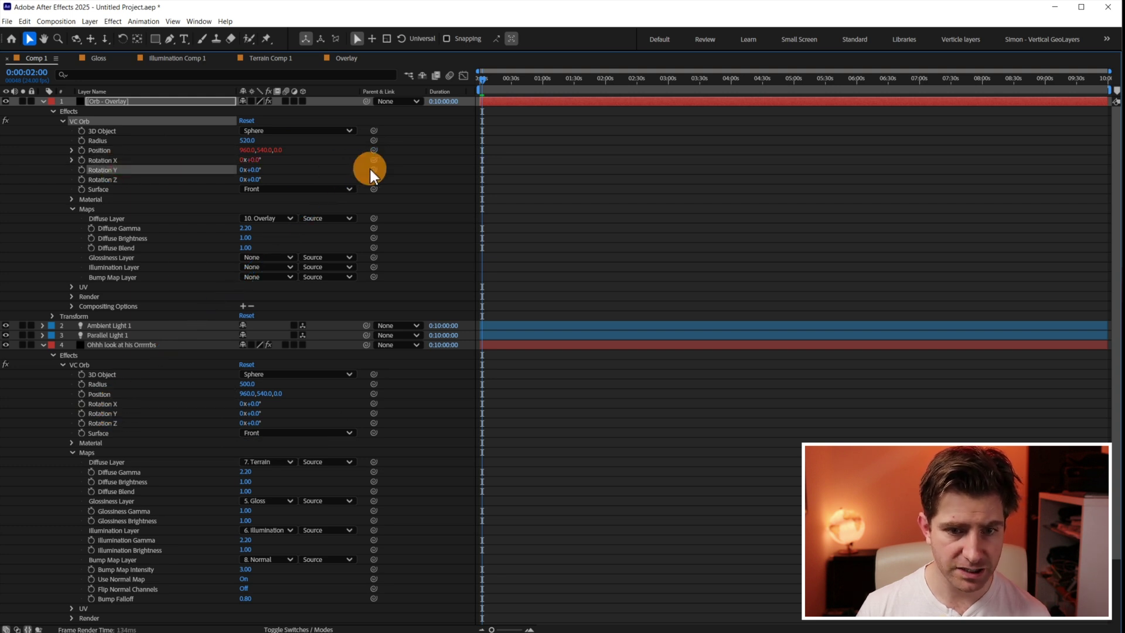
pyautogui.moveTo(317, 213); pyautogui.dragTo(116, 415)
pyautogui.moveTo(373, 179); pyautogui.dragTo(164, 371)
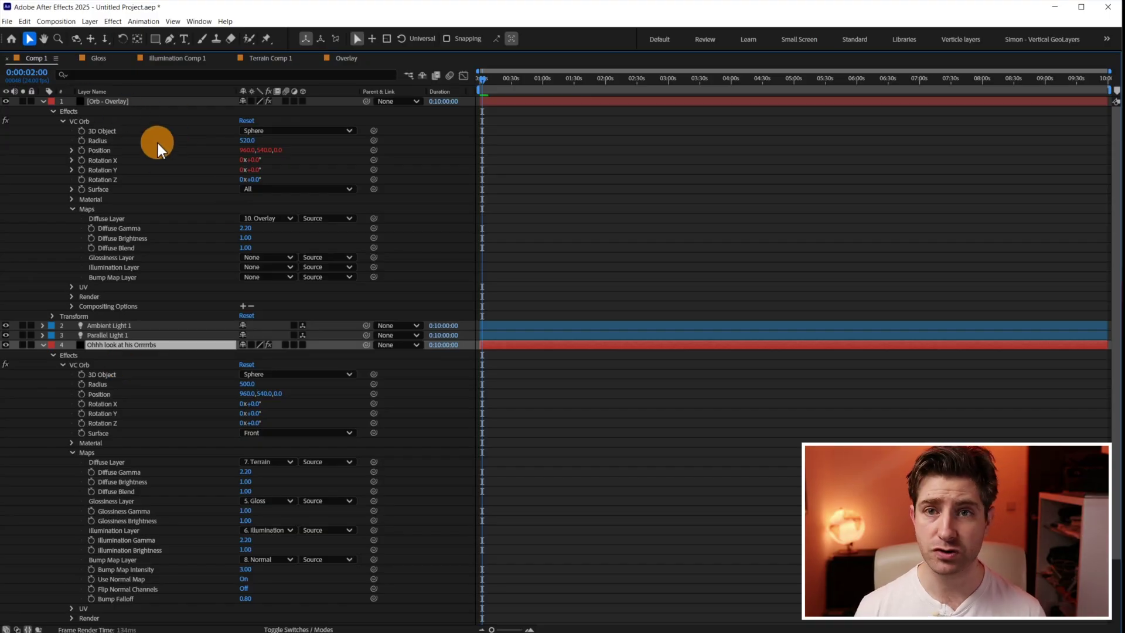
pyautogui.press('`')
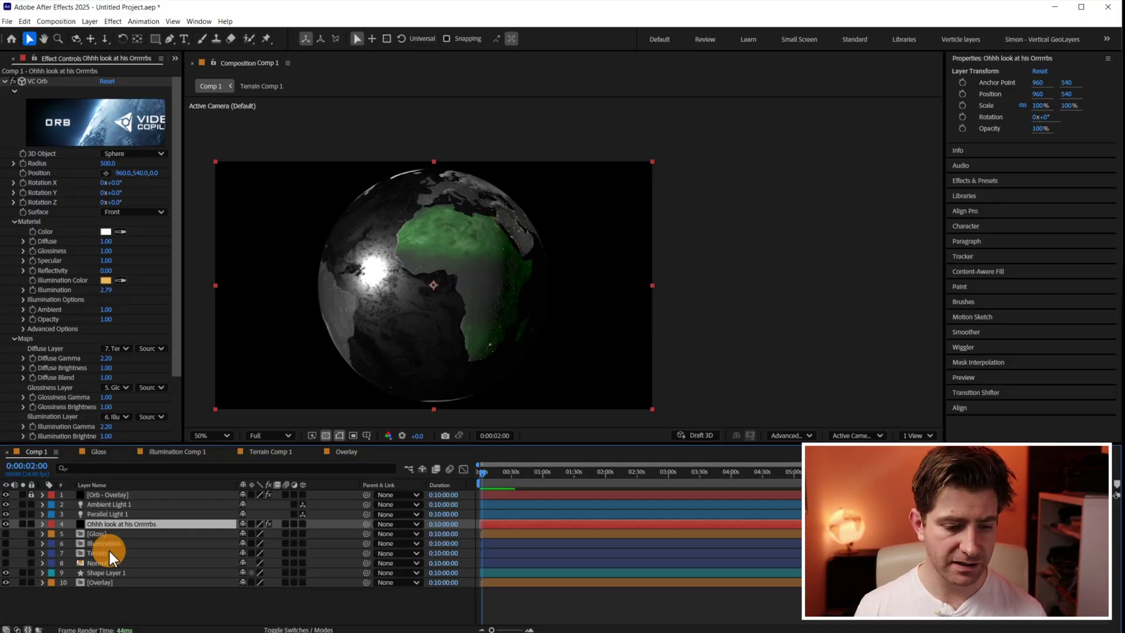
pyautogui.click(108, 553)
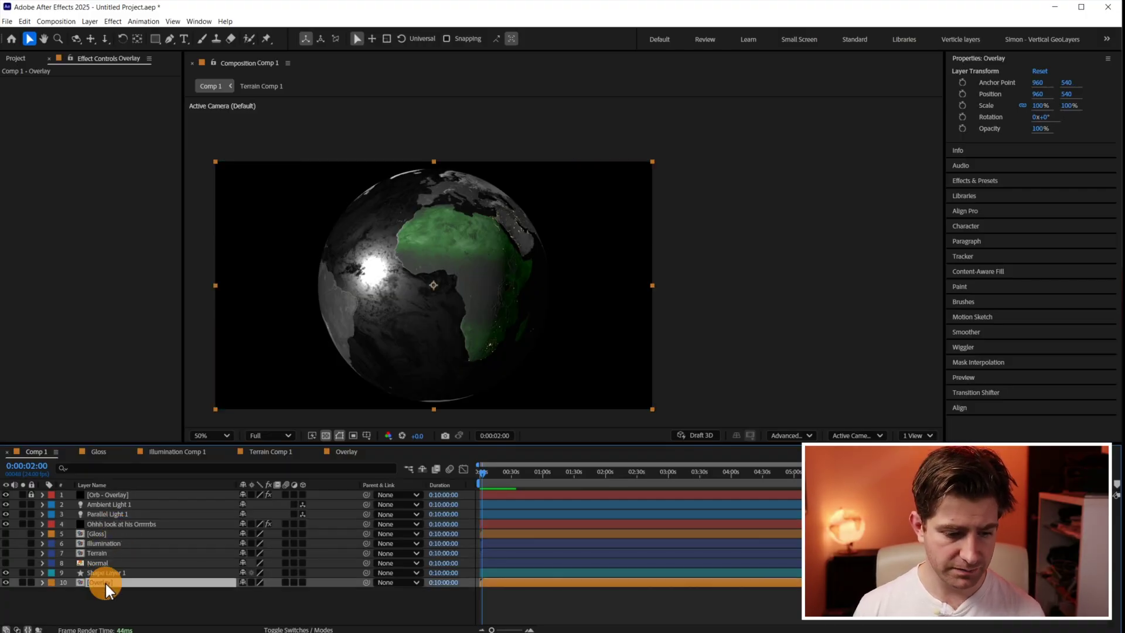
# Add the world.200412.3x21600x10800 image to the Overlay precomp and fit it to the frame.
pyautogui.doubleClick(106, 583)
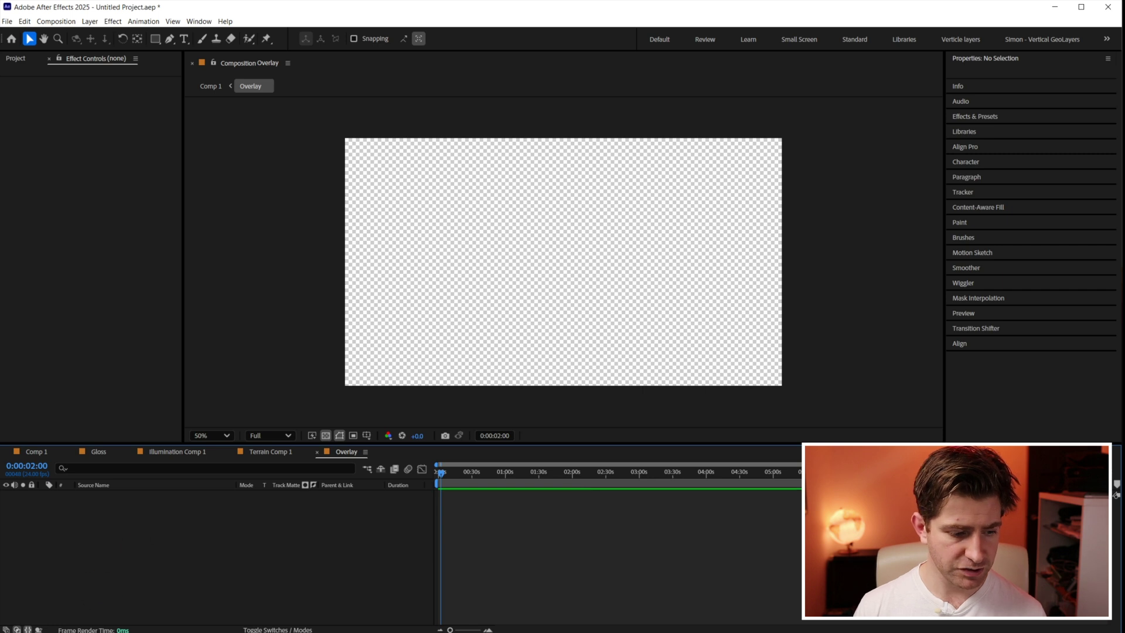
pyautogui.hotkey('alt', 'Tab')
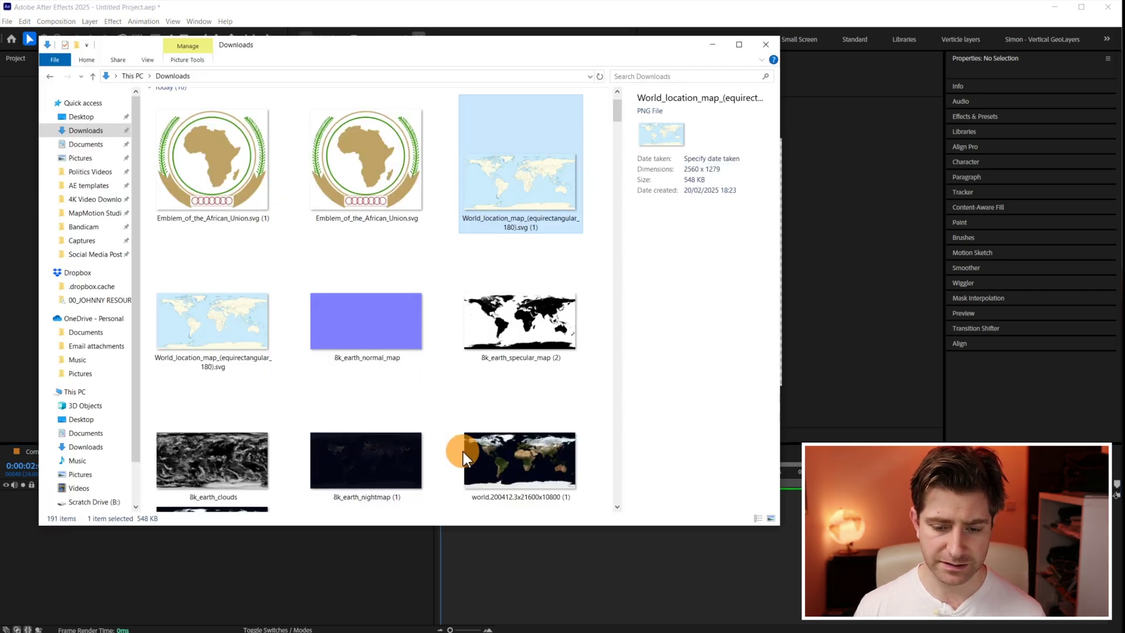
pyautogui.click(530, 456)
pyautogui.moveTo(533, 455); pyautogui.dragTo(276, 535)
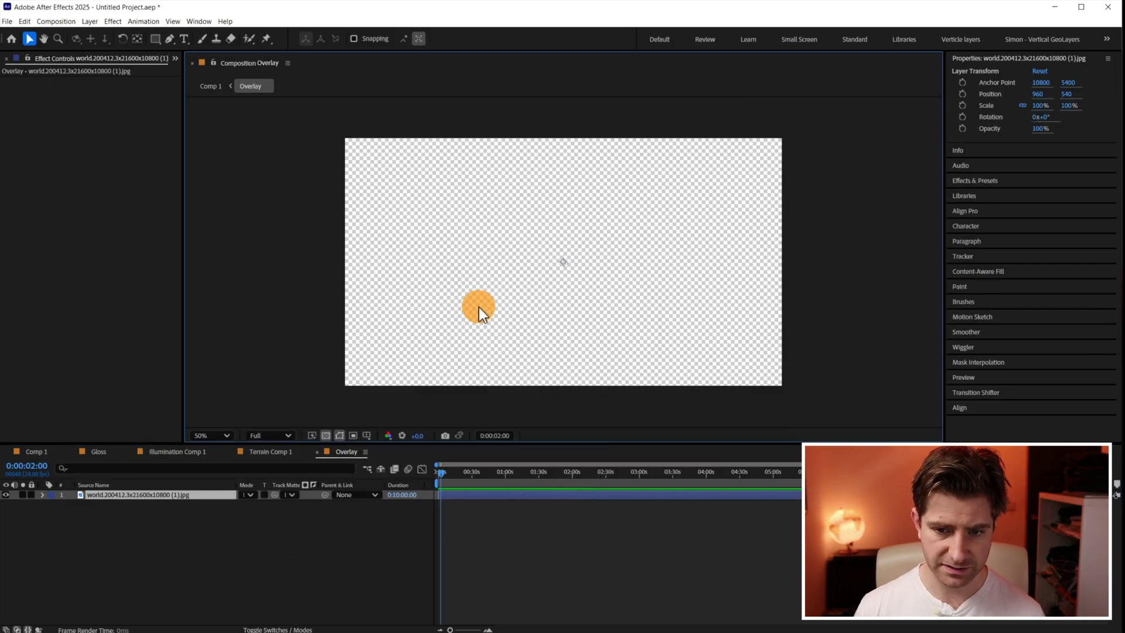
pyautogui.hotkey('ctrl', 'alt', 'f')
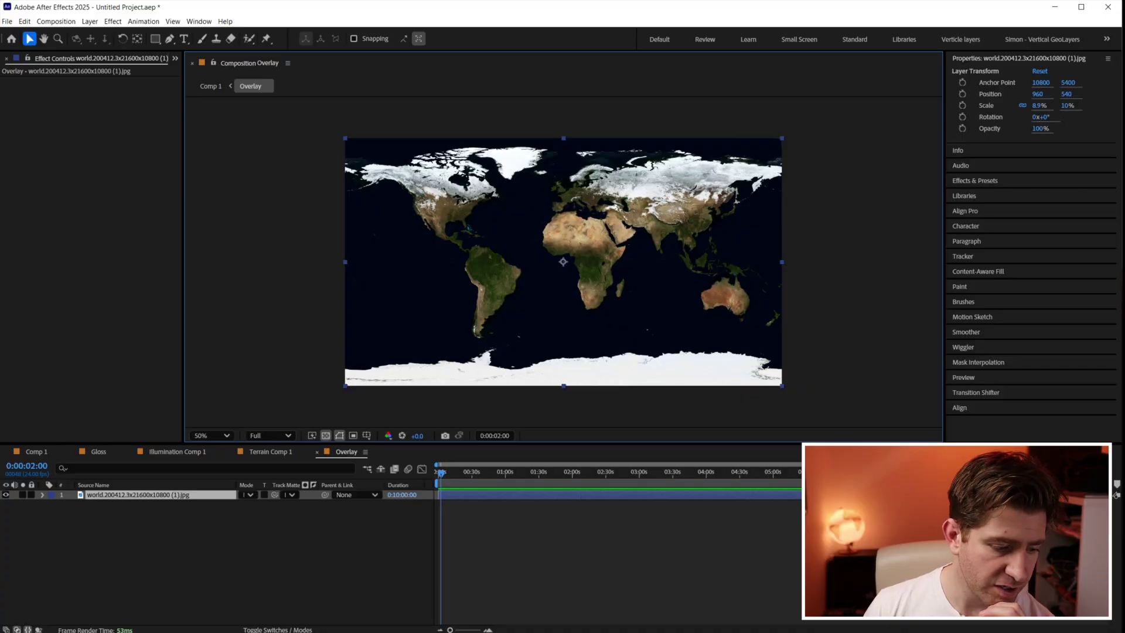
# Add Emblem_of_the_African_Union.svg (1).png, scale it to 24%, and position it over Africa.
pyautogui.hotkey('alt', 'Tab')
pyautogui.click(258, 188)
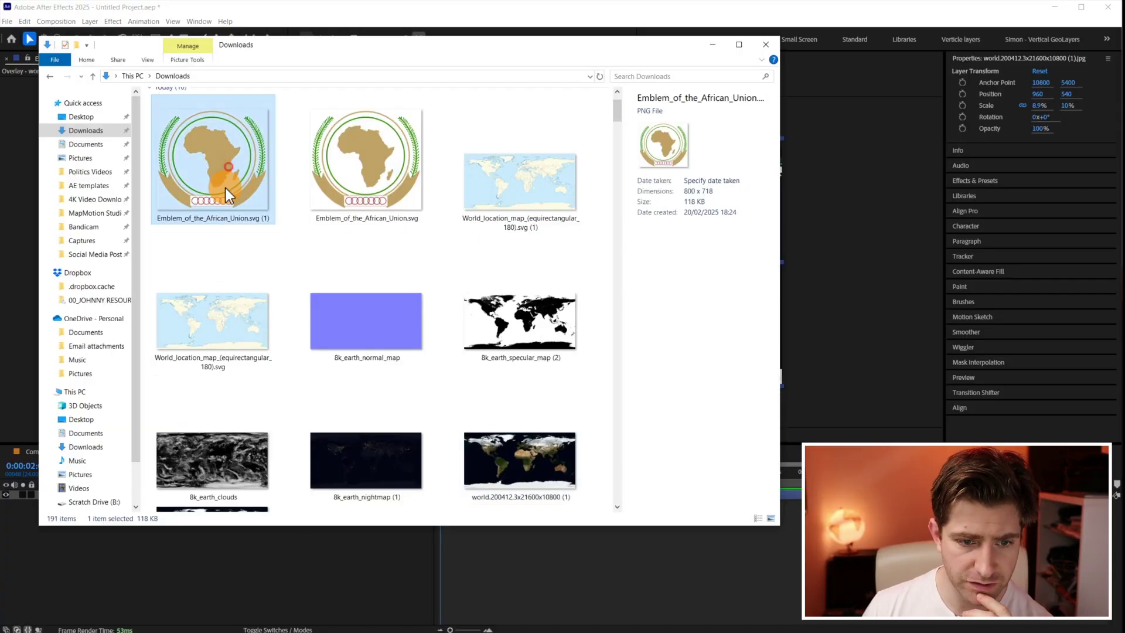
pyautogui.moveTo(225, 187); pyautogui.dragTo(443, 462)
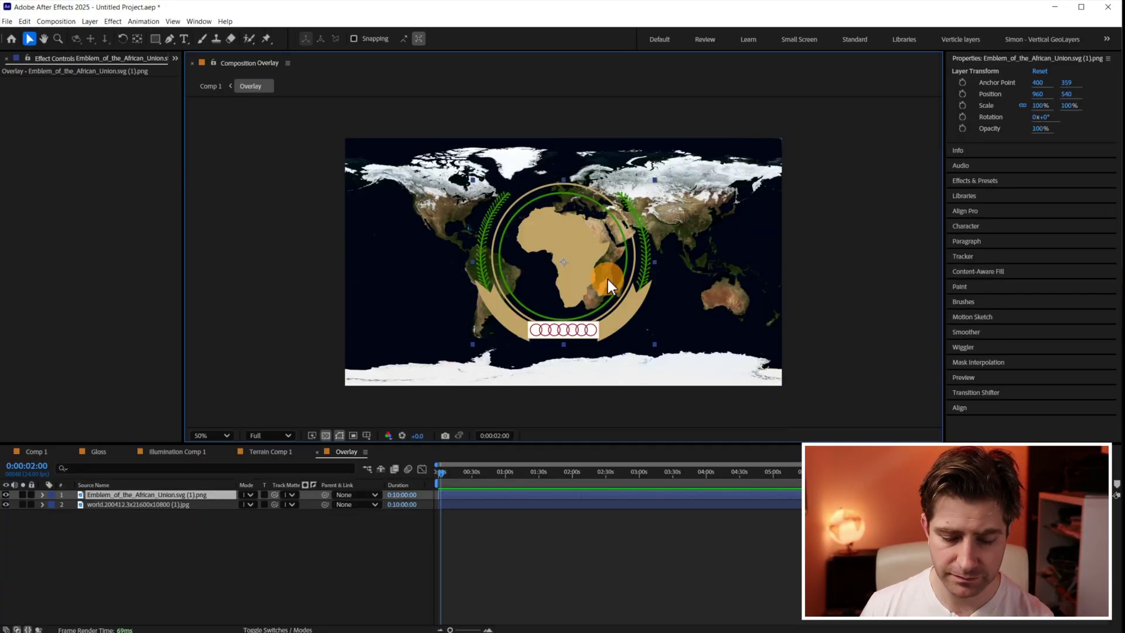
pyautogui.moveTo(607, 278); pyautogui.dragTo(620, 286)
pyautogui.press('s')
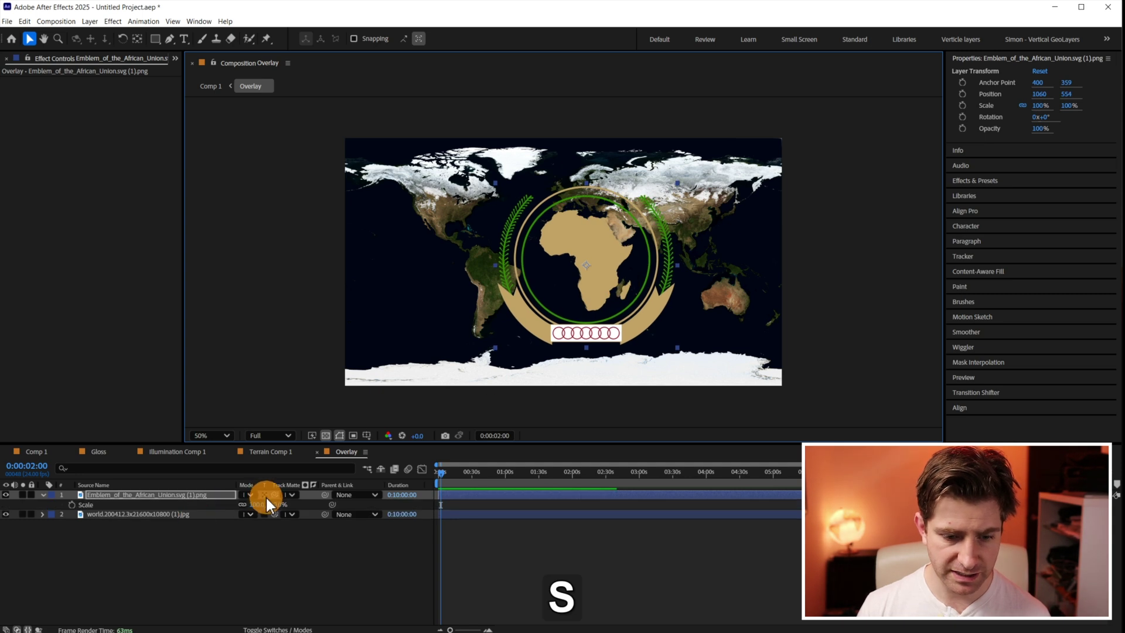
pyautogui.moveTo(266, 503); pyautogui.dragTo(214, 498)
pyautogui.scroll(2, 608, 301)
pyautogui.middleClick(613, 264)
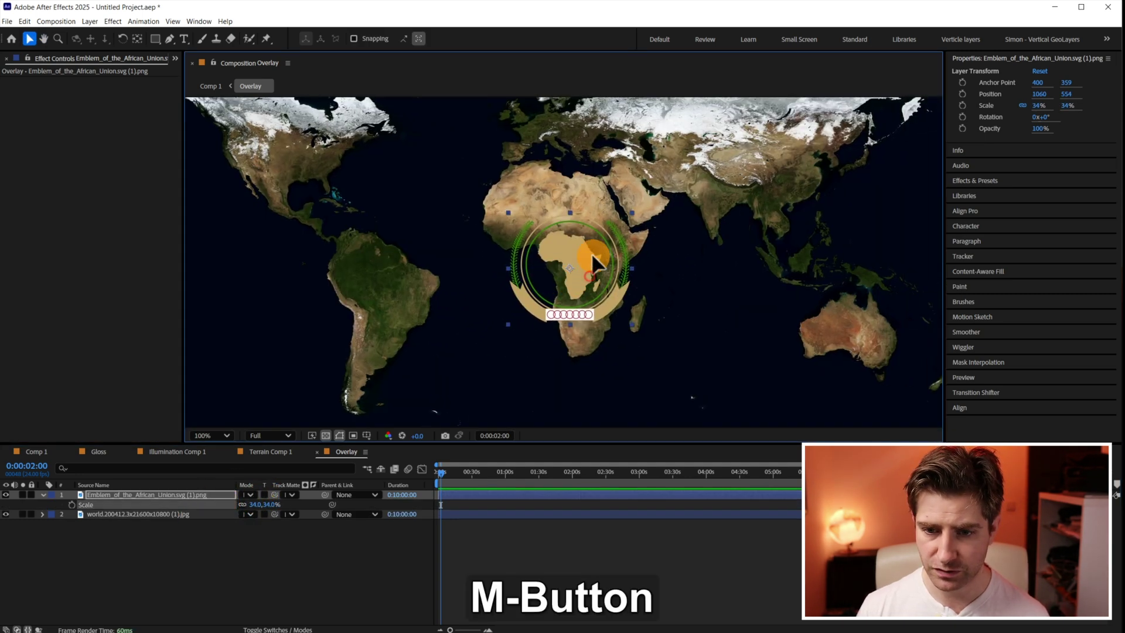
pyautogui.moveTo(592, 251); pyautogui.dragTo(597, 227)
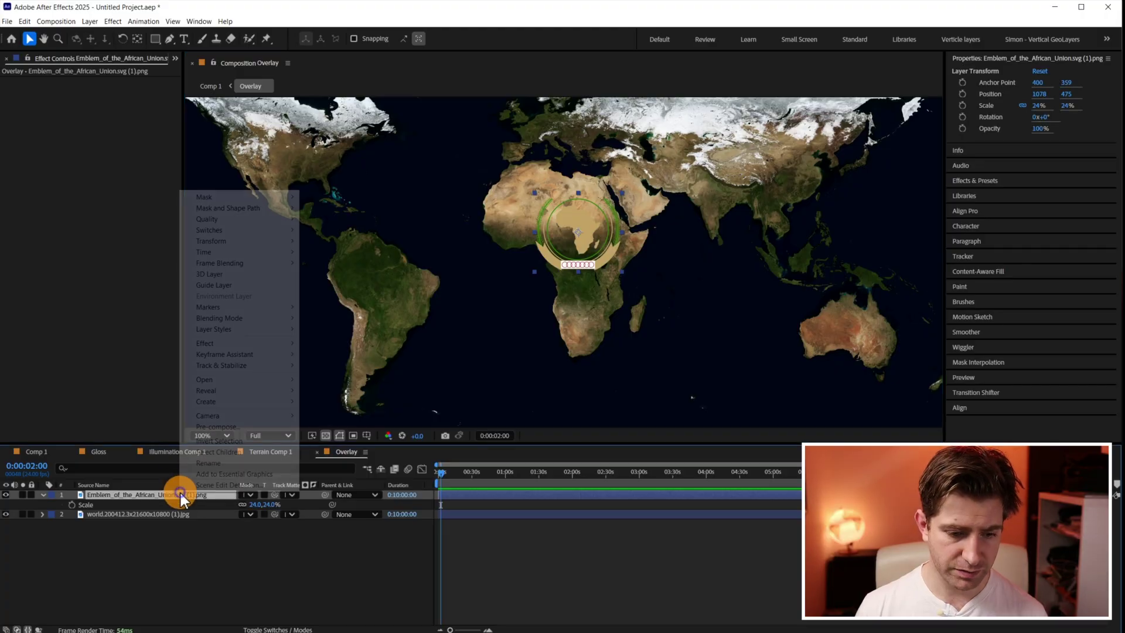
# Pre-compose the African Union emblem layer into a new composition named 'logo'.
pyautogui.click(226, 431)
pyautogui.write('logo')
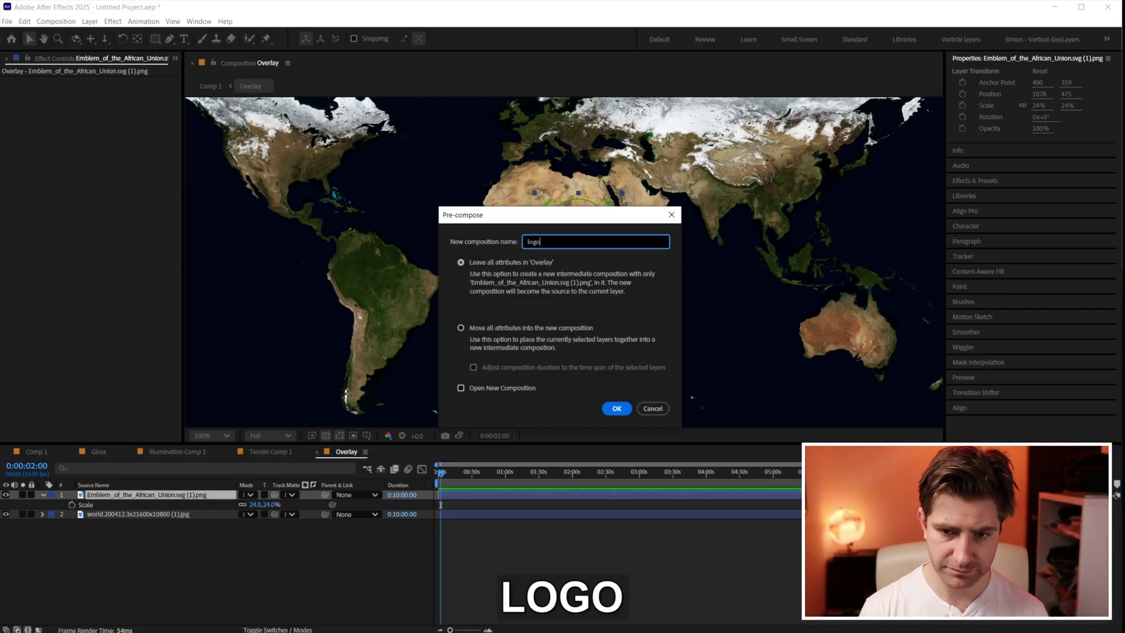
pyautogui.press('Return')
# Inside the logo comp, duplicate the emblem twice and solo the second copy.
pyautogui.doubleClick(201, 492)
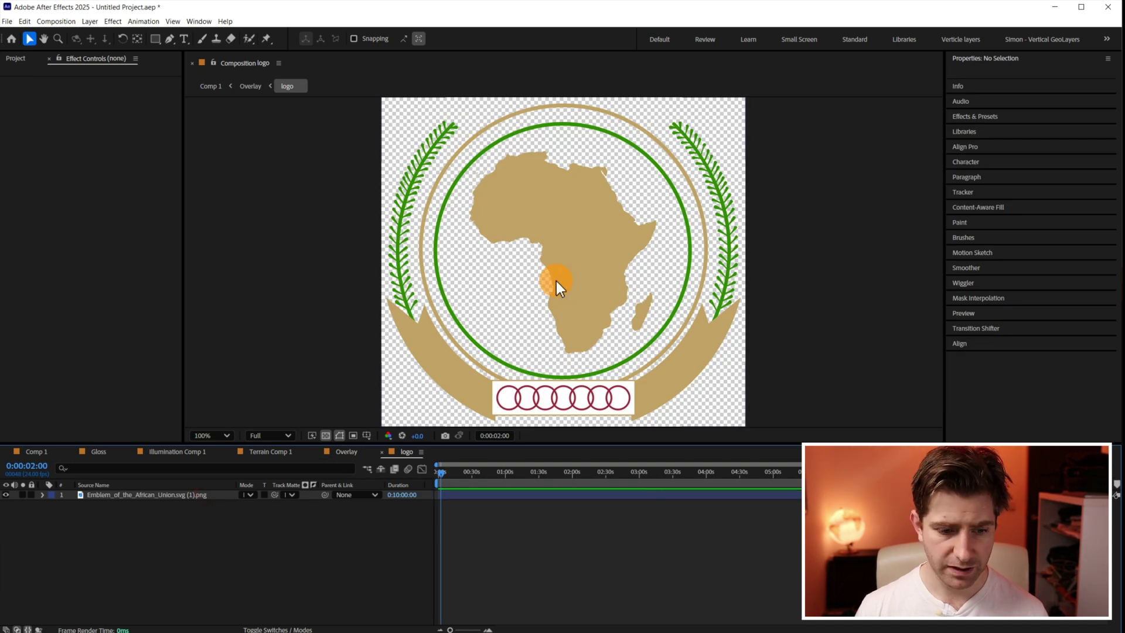
pyautogui.click(123, 495)
pyautogui.hotkey('ctrl', 'd')
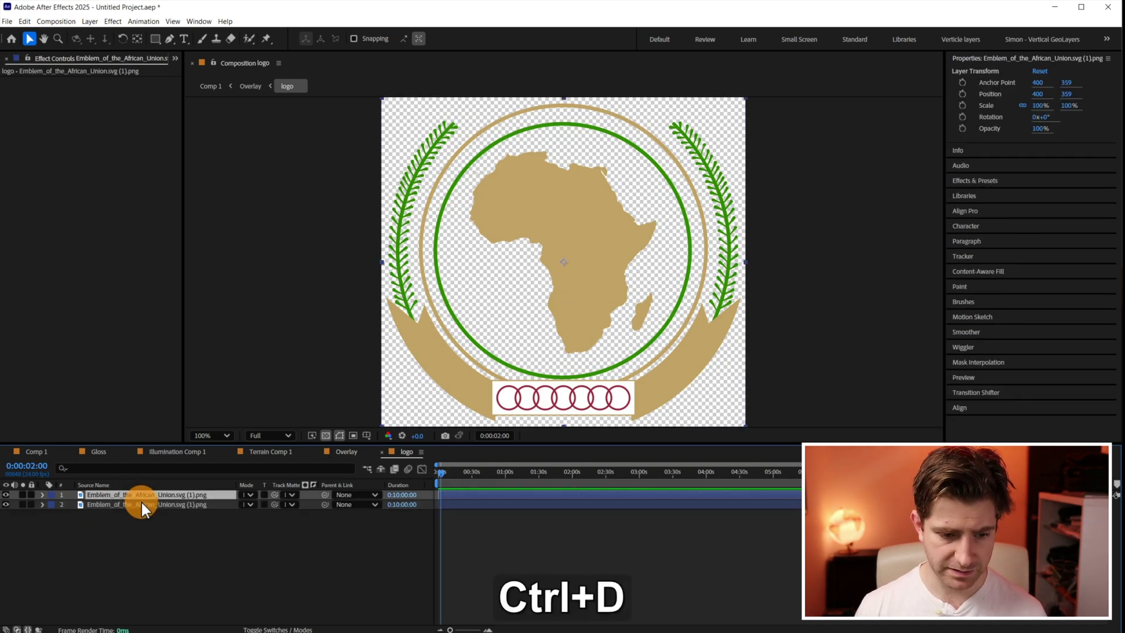
pyautogui.hotkey('ctrl', 'd')
pyautogui.click(142, 509)
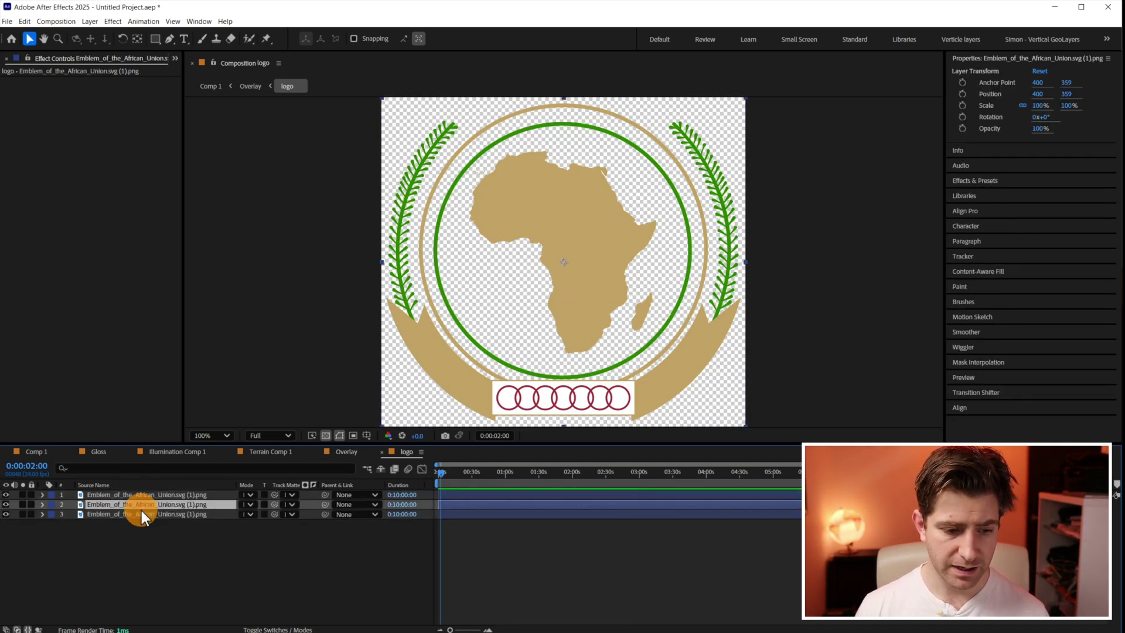
pyautogui.click(22, 504)
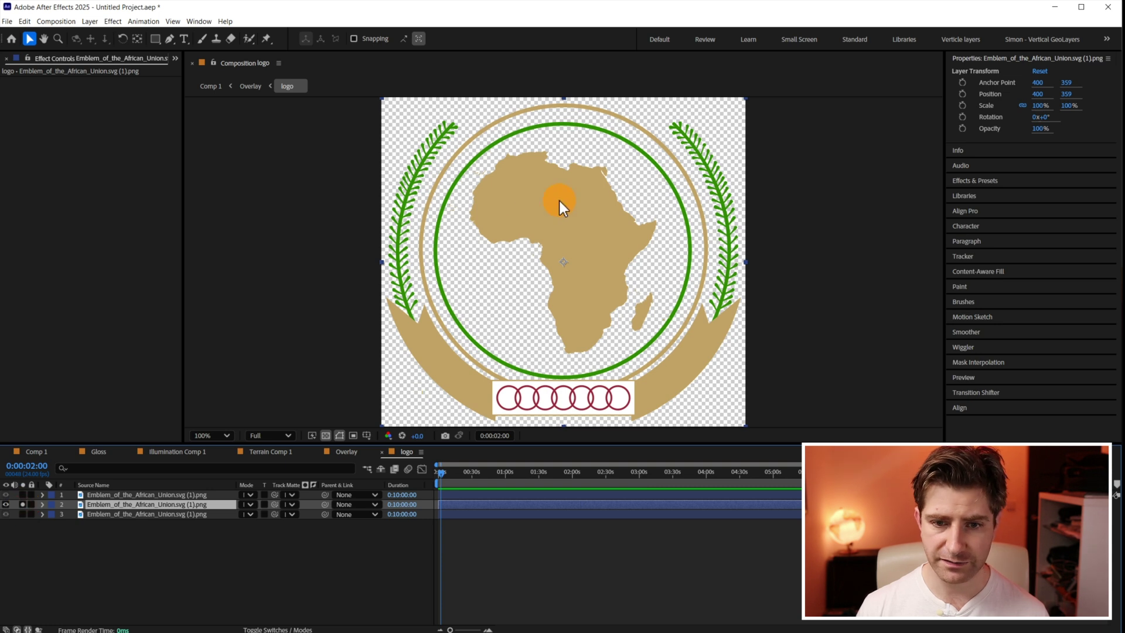
# Trace a pen mask down the outer side of the left laurel branch.
pyautogui.click(168, 39)
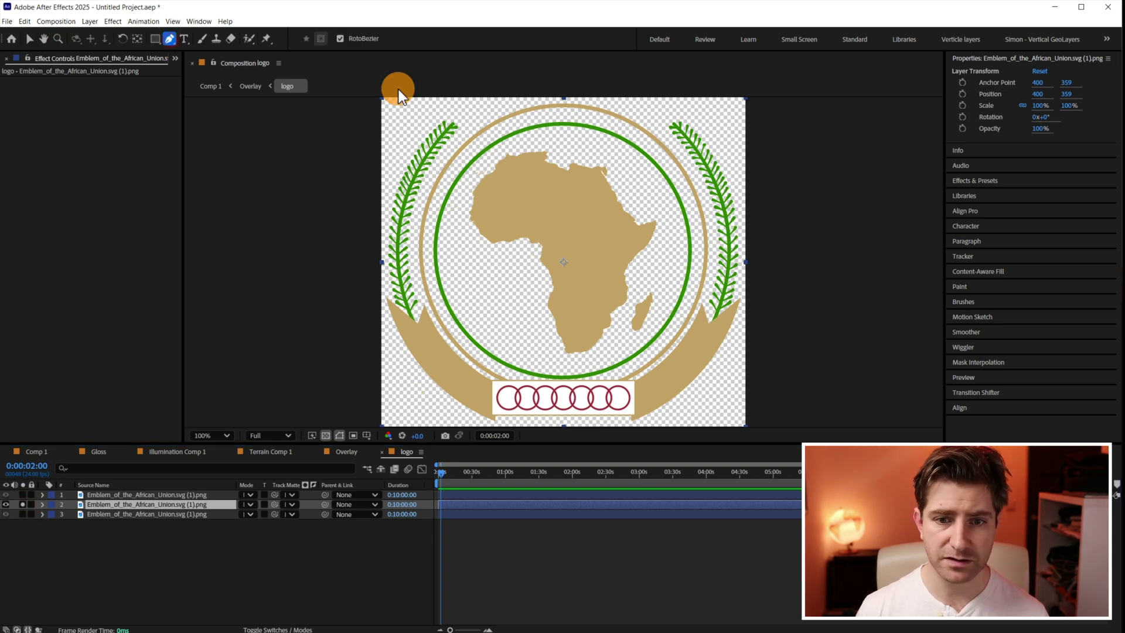
pyautogui.click(470, 111)
pyautogui.click(450, 151)
pyautogui.click(431, 177)
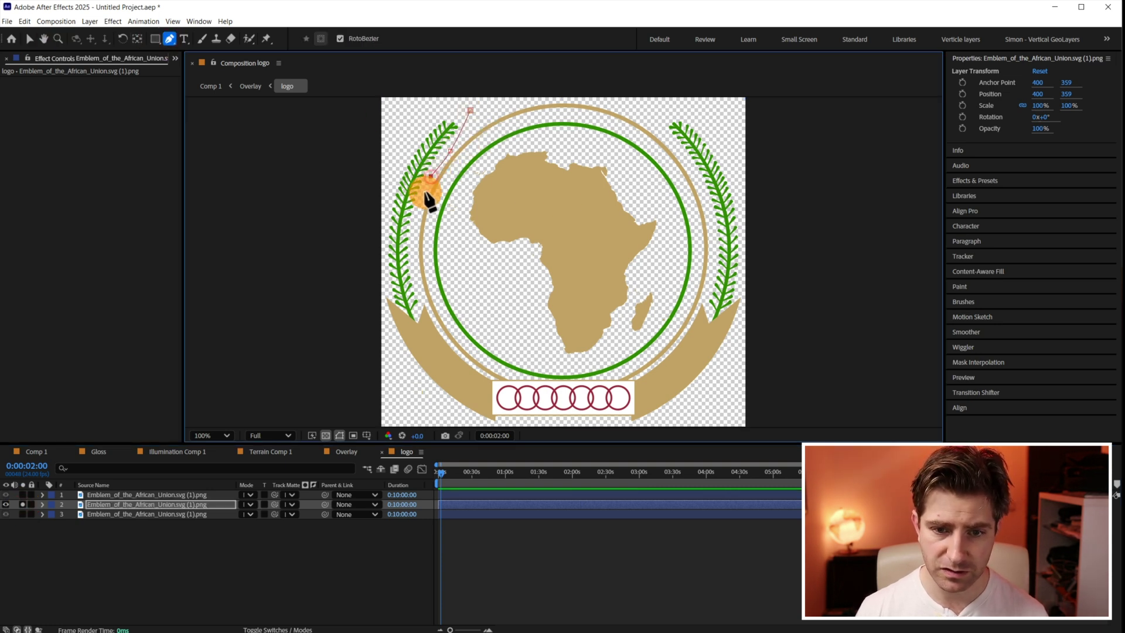
pyautogui.click(416, 216)
pyautogui.click(416, 252)
pyautogui.click(419, 298)
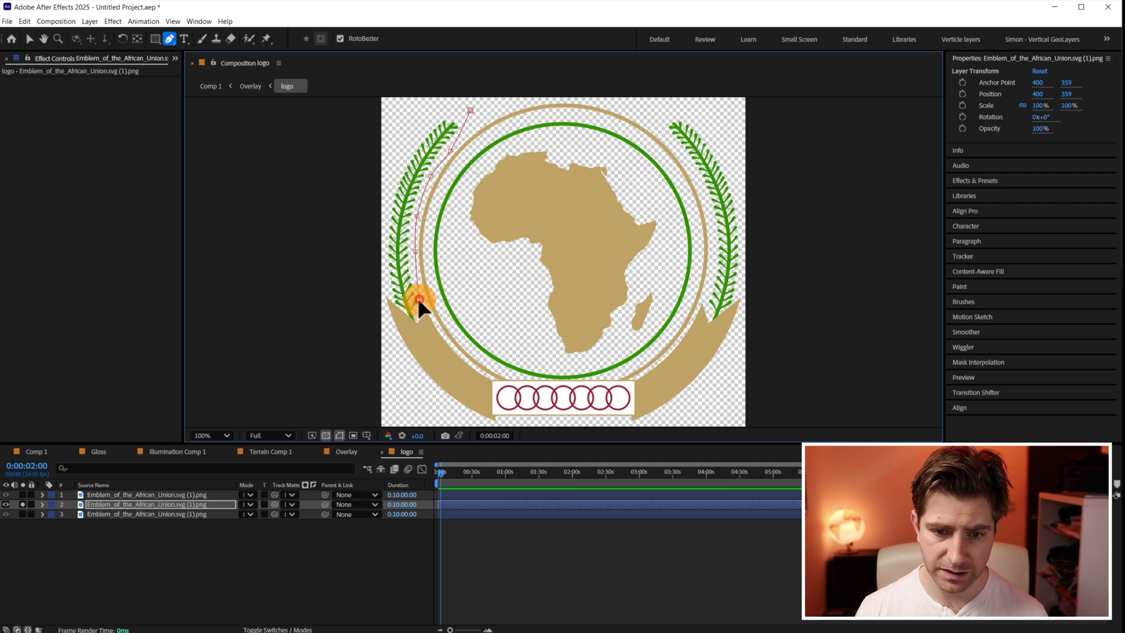
pyautogui.click(426, 305)
pyautogui.moveTo(461, 351); pyautogui.dragTo(434, 243)
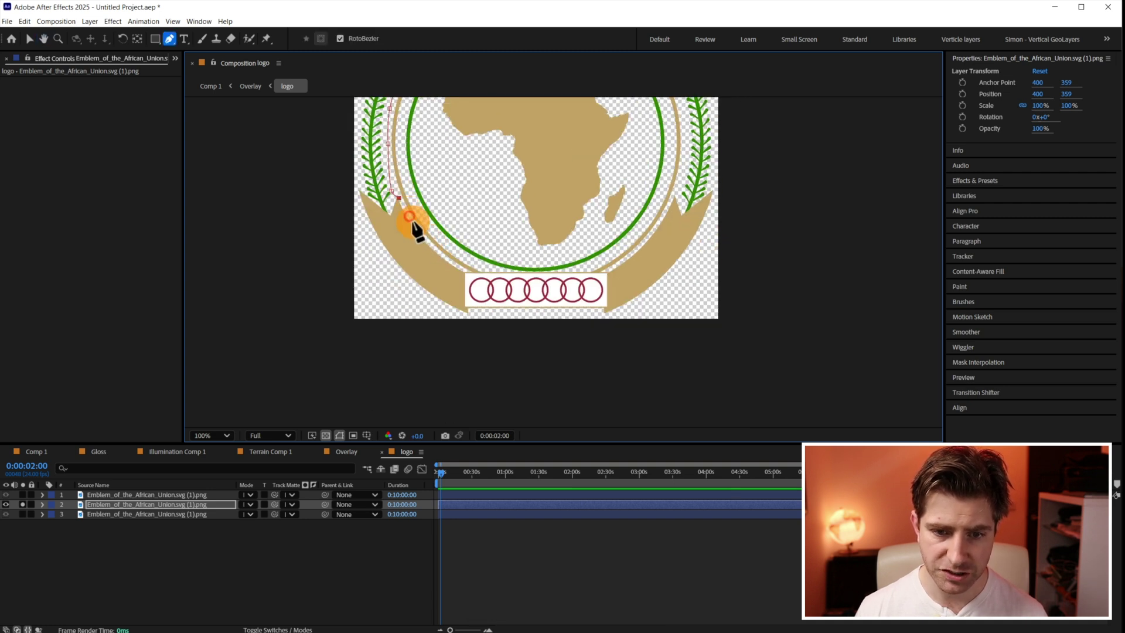
# Continue the mask back up the emblem's left edge and close it around the branch.
pyautogui.click(409, 216)
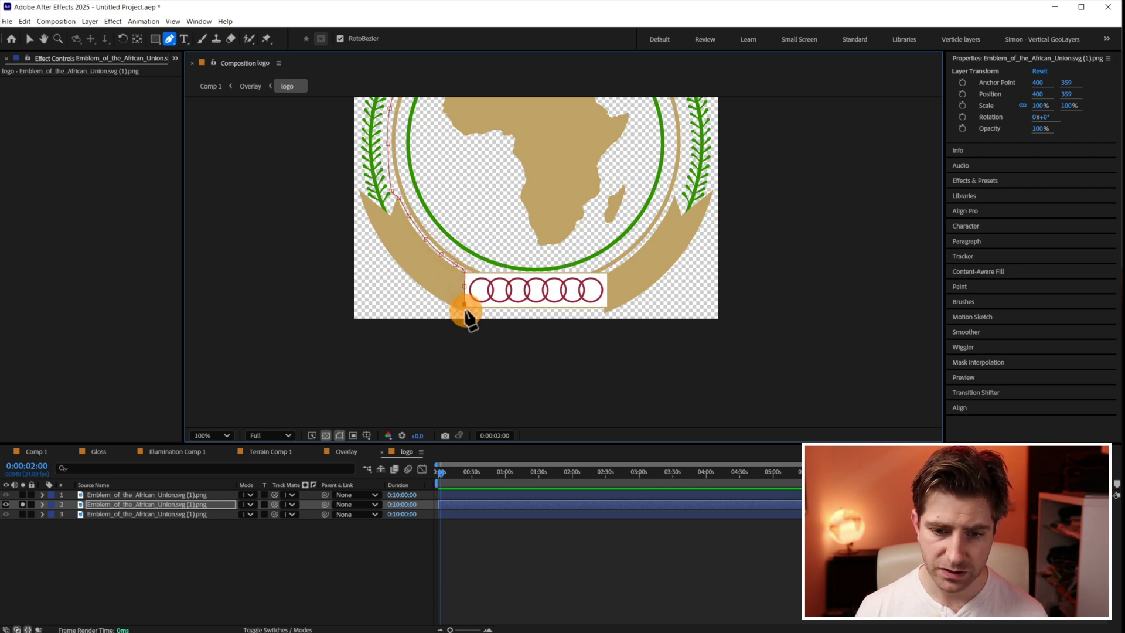
pyautogui.click(401, 289)
pyautogui.click(367, 235)
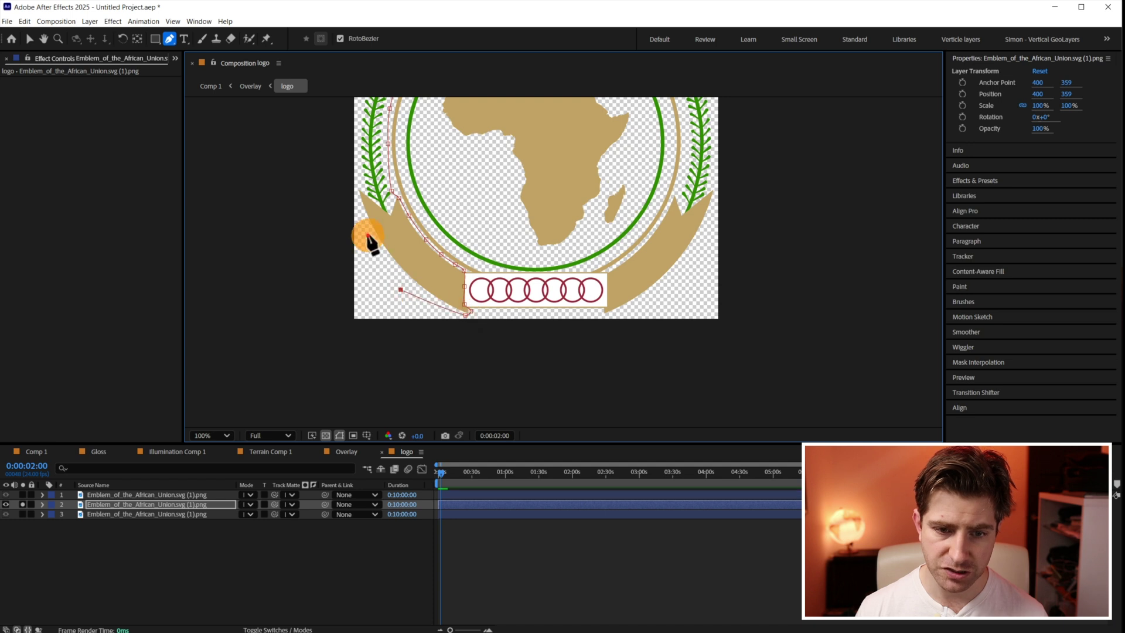
pyautogui.click(357, 195)
pyautogui.moveTo(342, 186); pyautogui.dragTo(322, 261)
pyautogui.click(333, 189)
pyautogui.click(406, 152)
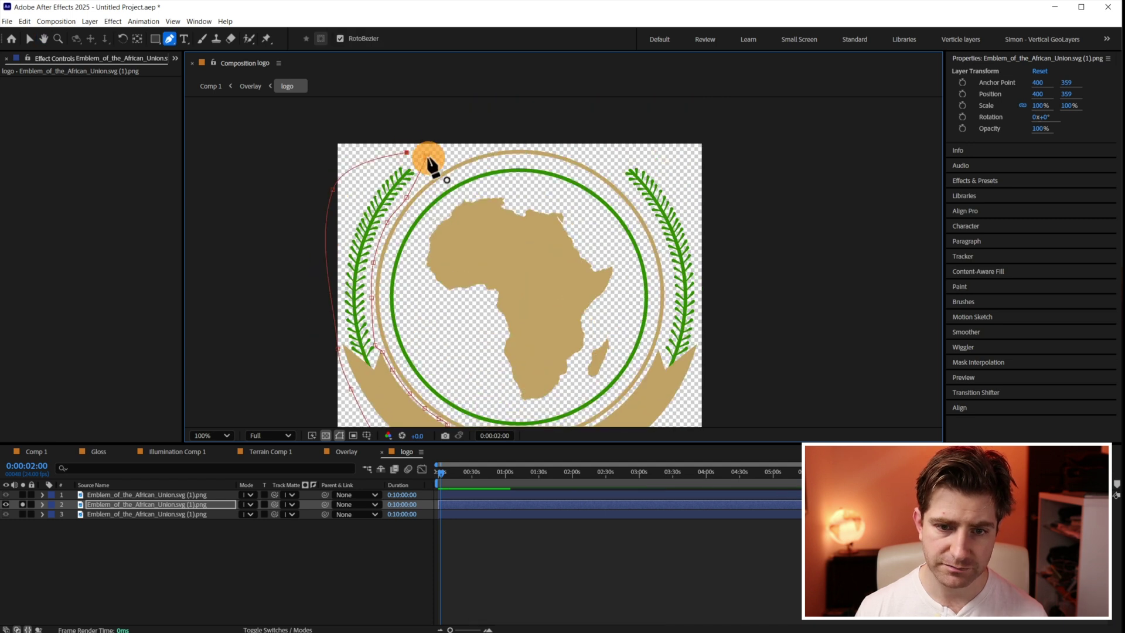
pyautogui.click(427, 156)
# Keyframe the left branch's Rotation at 0° at 0:00:04:14 and -83° at the start.
pyautogui.press('r')
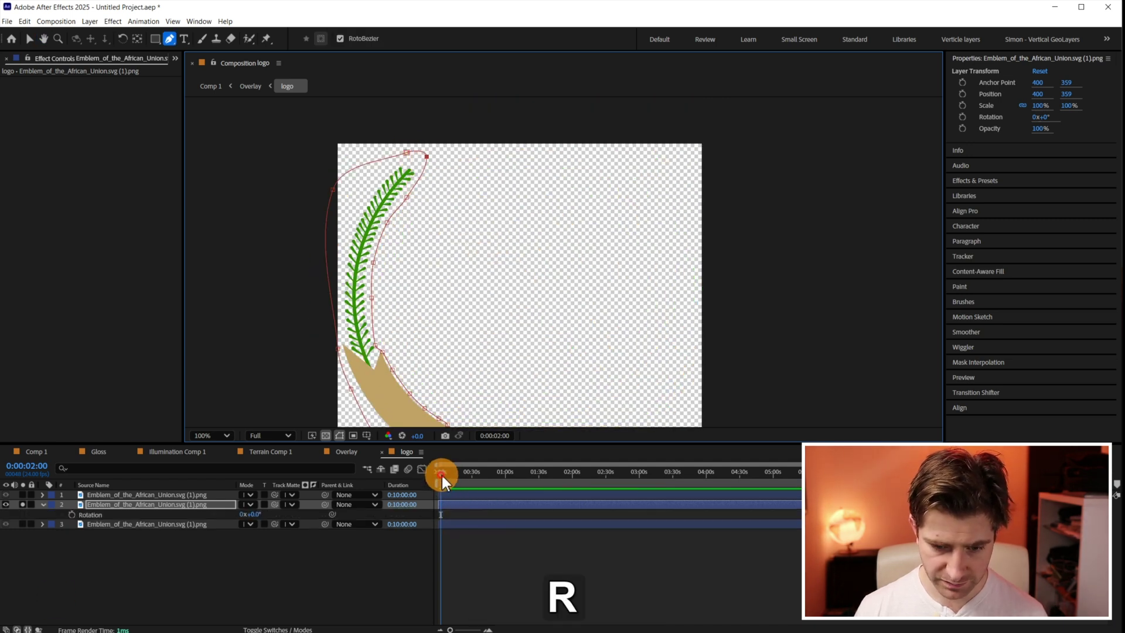
pyautogui.moveTo(442, 476); pyautogui.dragTo(444, 475)
pyautogui.keyDown('alt'); pyautogui.scroll(3, 453, 523); pyautogui.keyUp('alt')
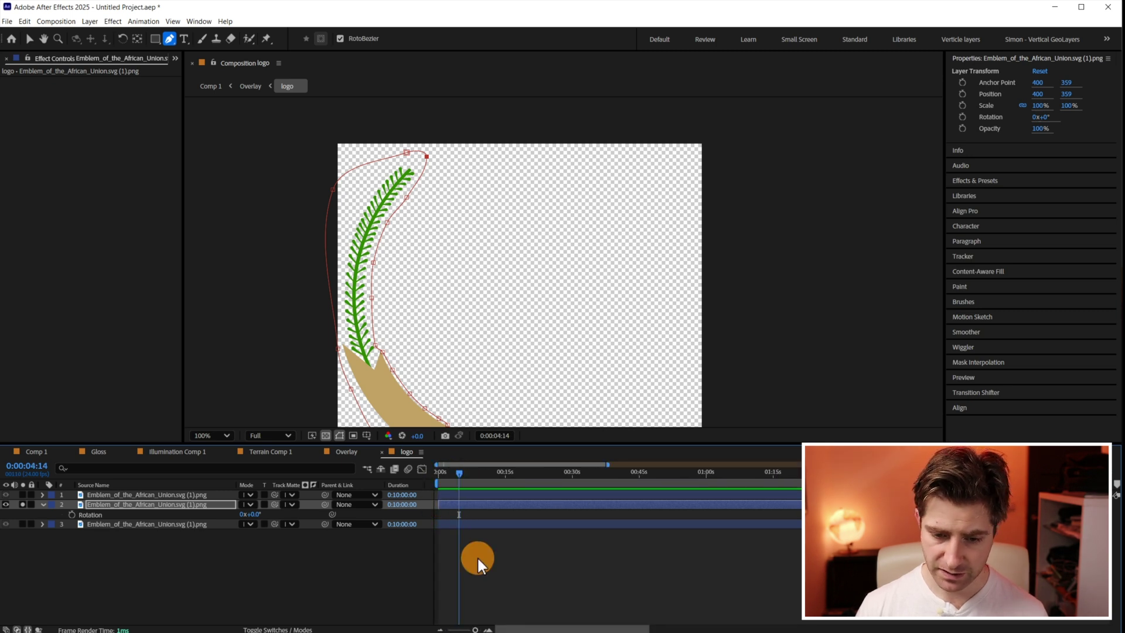
pyautogui.click(71, 515)
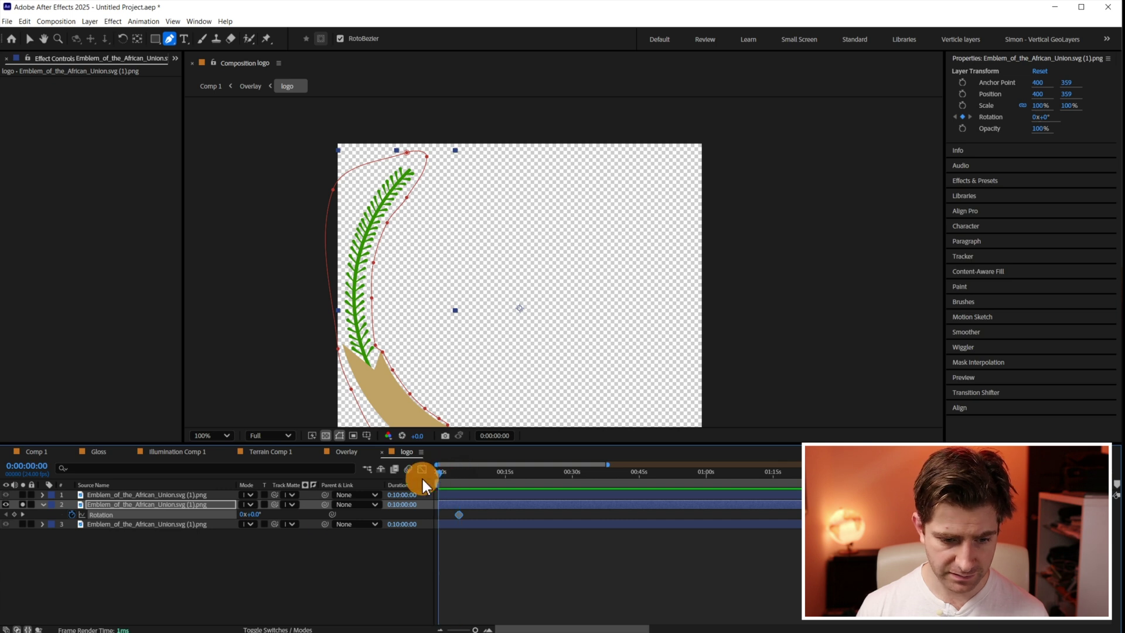
pyautogui.moveTo(254, 516)
pyautogui.mouseDown()
pyautogui.moveTo(211, 510)
pyautogui.moveTo(245, 517)
pyautogui.mouseUp()
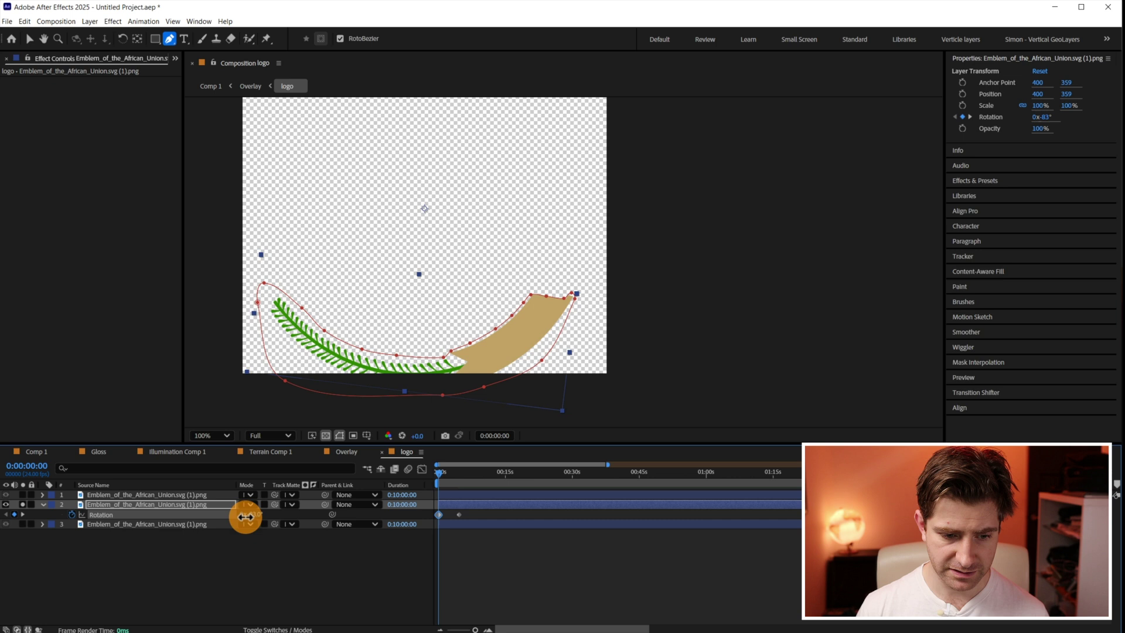
# Select the top emblem copy and solo it.
pyautogui.click(472, 515)
pyautogui.click(456, 495)
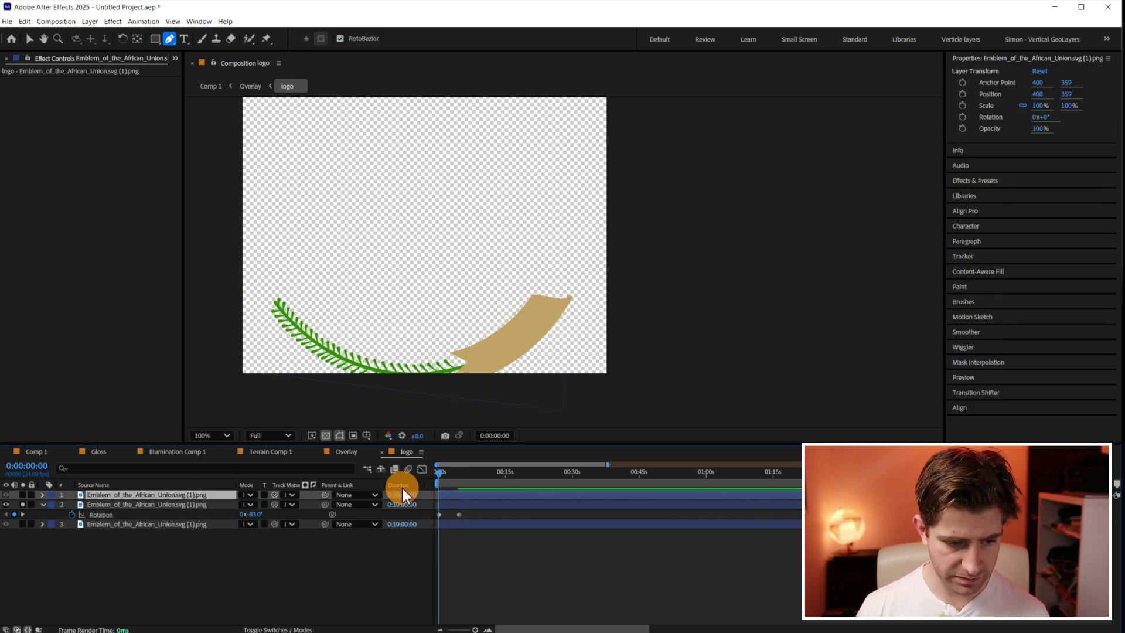
pyautogui.click(23, 496)
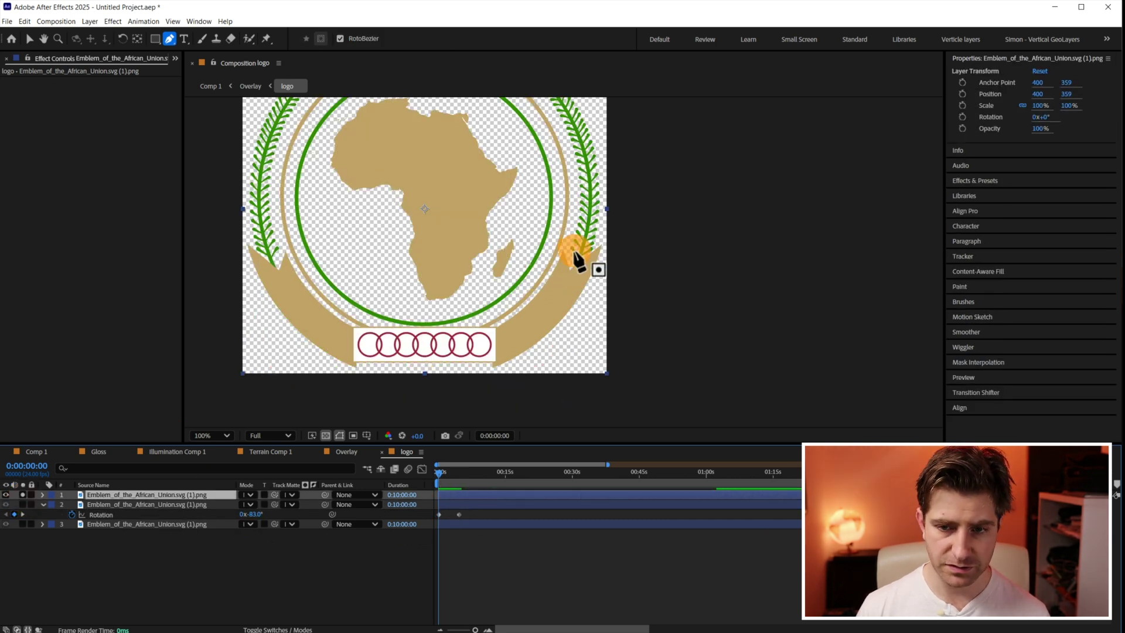
# Draw a closed pen mask around the right laurel branch.
pyautogui.moveTo(555, 171); pyautogui.dragTo(499, 212)
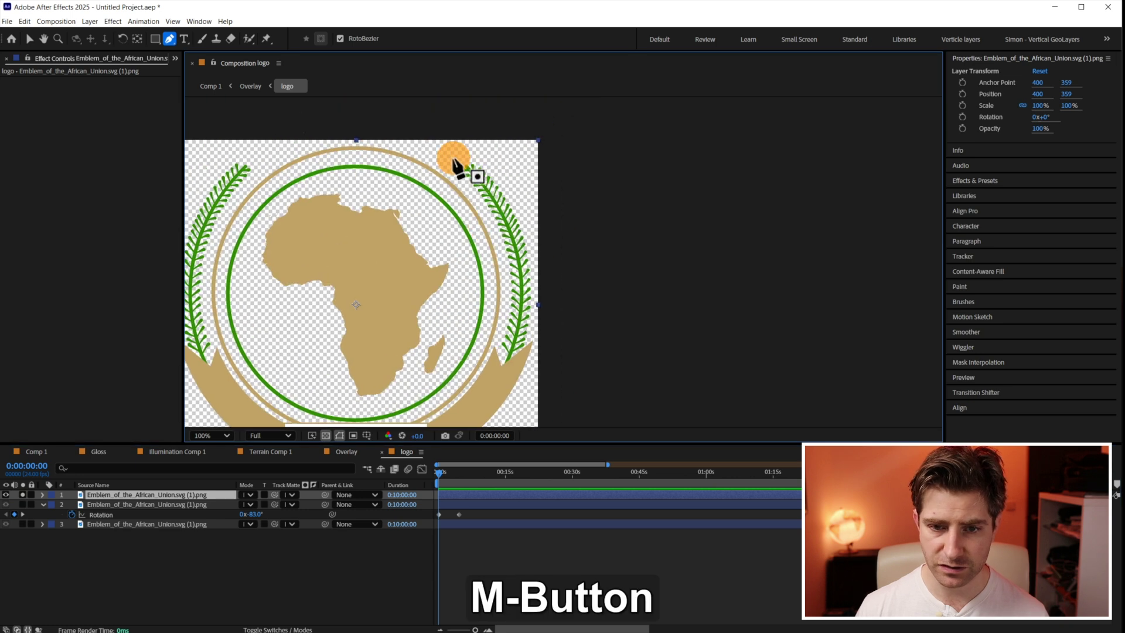
pyautogui.click(445, 156)
pyautogui.click(464, 189)
pyautogui.click(484, 213)
pyautogui.click(496, 240)
pyautogui.click(503, 277)
pyautogui.click(503, 317)
pyautogui.click(493, 345)
pyautogui.click(483, 365)
pyautogui.moveTo(476, 394); pyautogui.dragTo(497, 325)
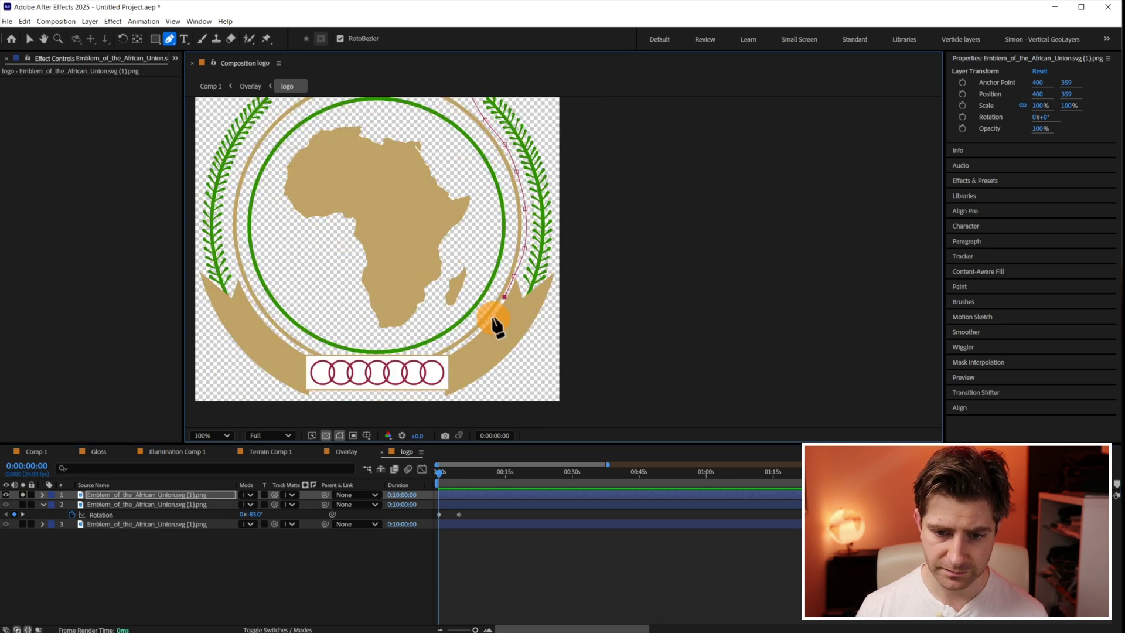
pyautogui.click(439, 394)
pyautogui.moveTo(519, 99); pyautogui.dragTo(482, 180)
pyautogui.click(485, 163)
pyautogui.click(431, 169)
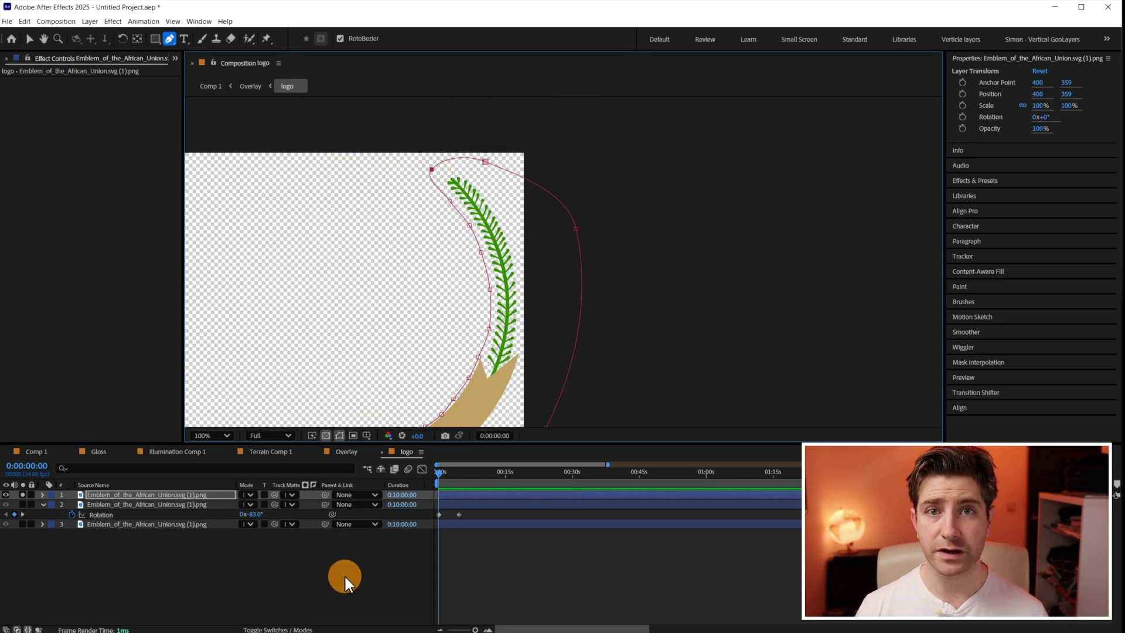
# Keyframe the right branch's Rotation at 0° at 0:00:04:14 and +82° at the first frame.
pyautogui.press('r')
pyautogui.press('k')
pyautogui.click(481, 525)
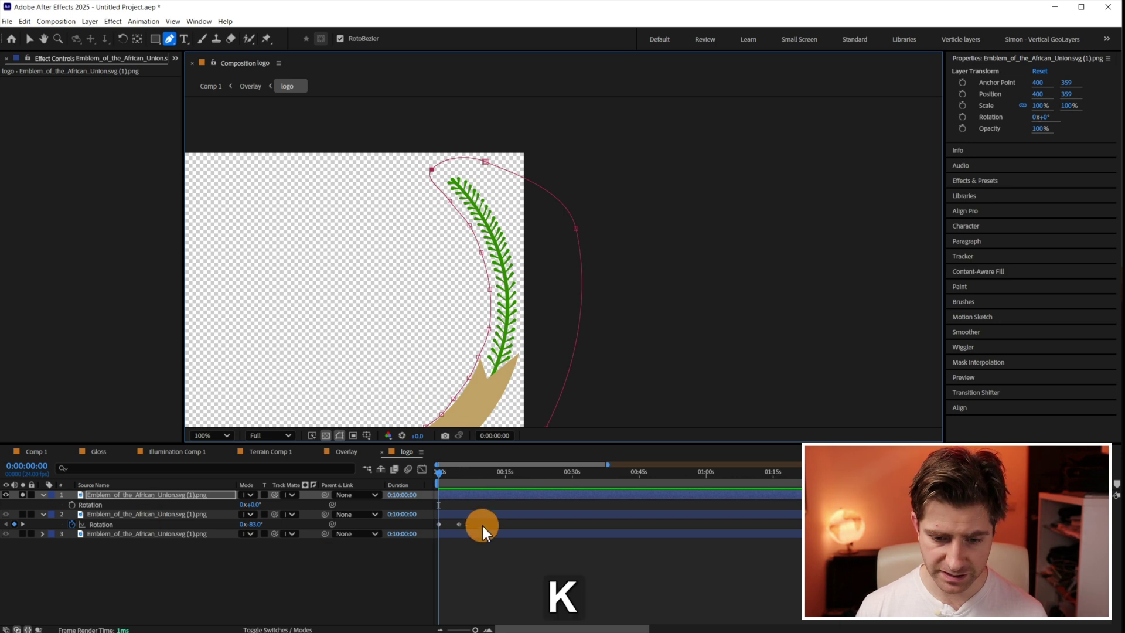
pyautogui.click(301, 486)
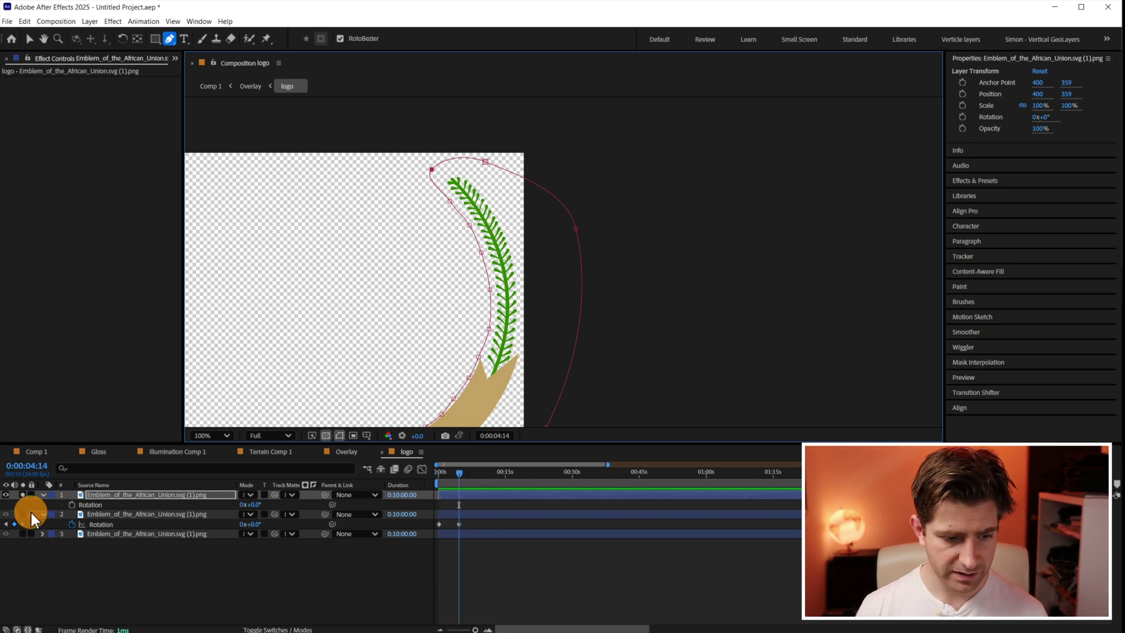
pyautogui.click(71, 504)
pyautogui.click(503, 493)
pyautogui.press('j')
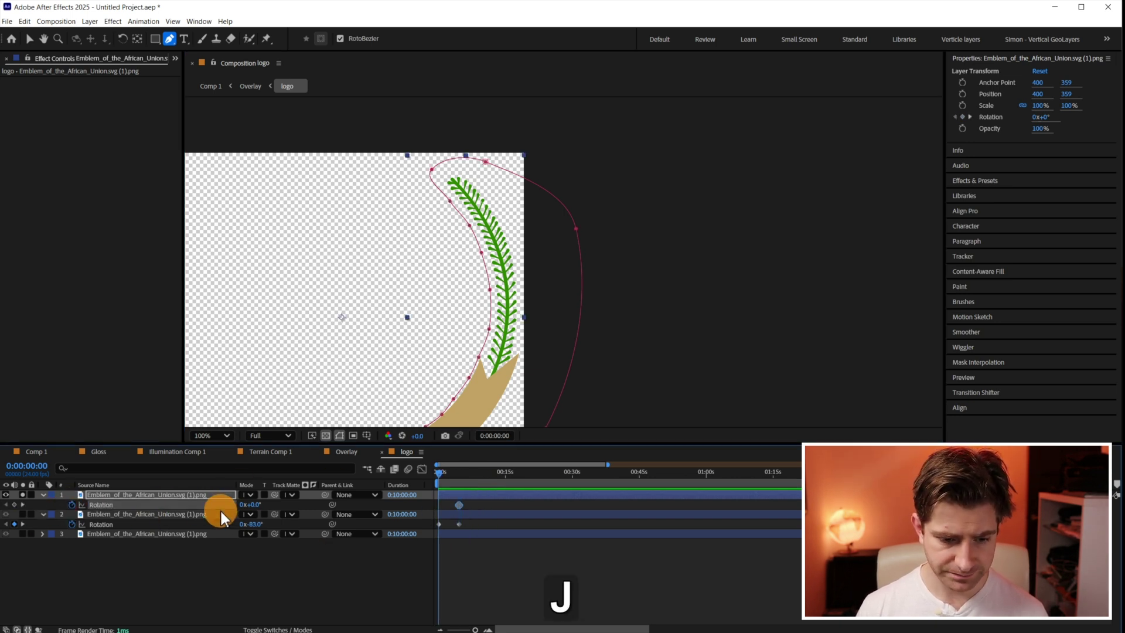
pyautogui.moveTo(557, 305); pyautogui.dragTo(608, 251)
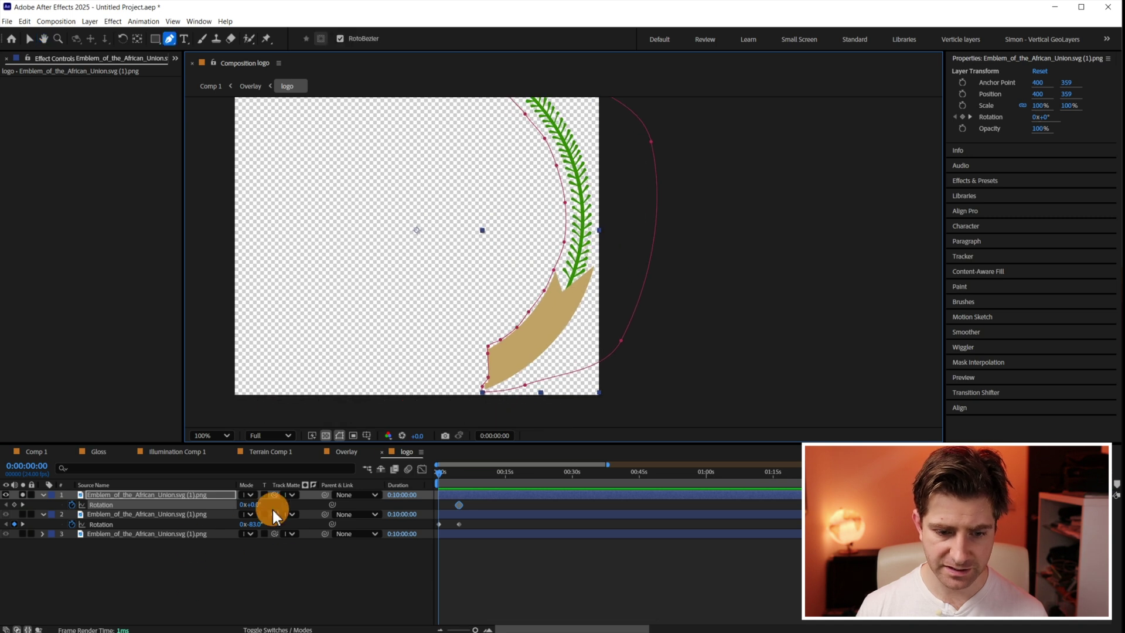
pyautogui.moveTo(249, 514); pyautogui.dragTo(293, 496)
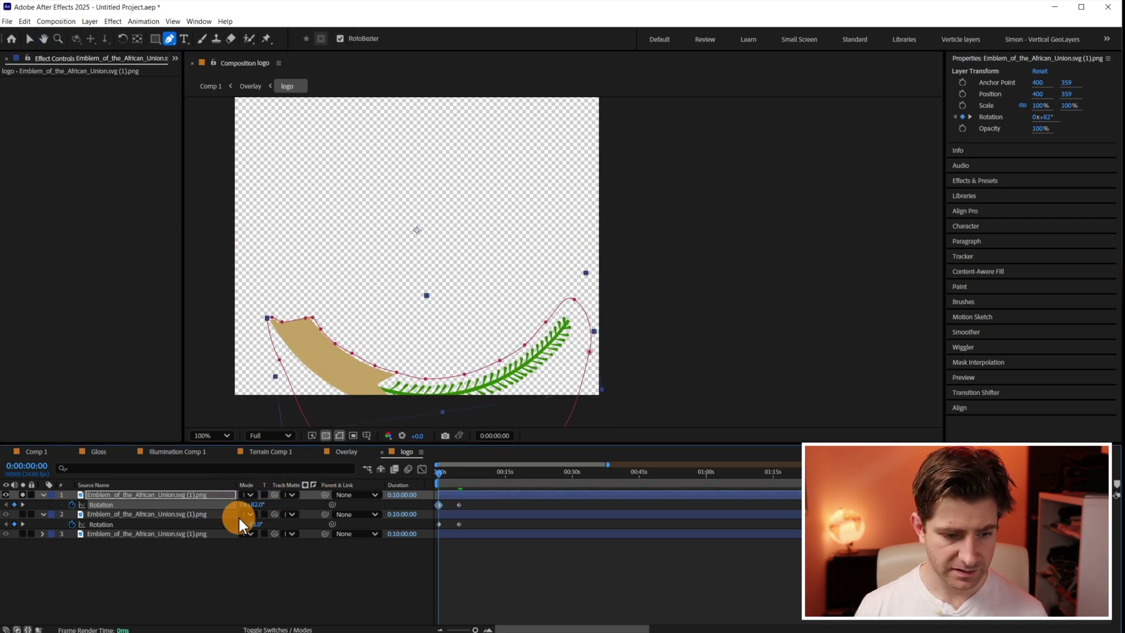
# Solo the base emblem copy and paste the right branch's mask path onto it.
pyautogui.click(117, 536)
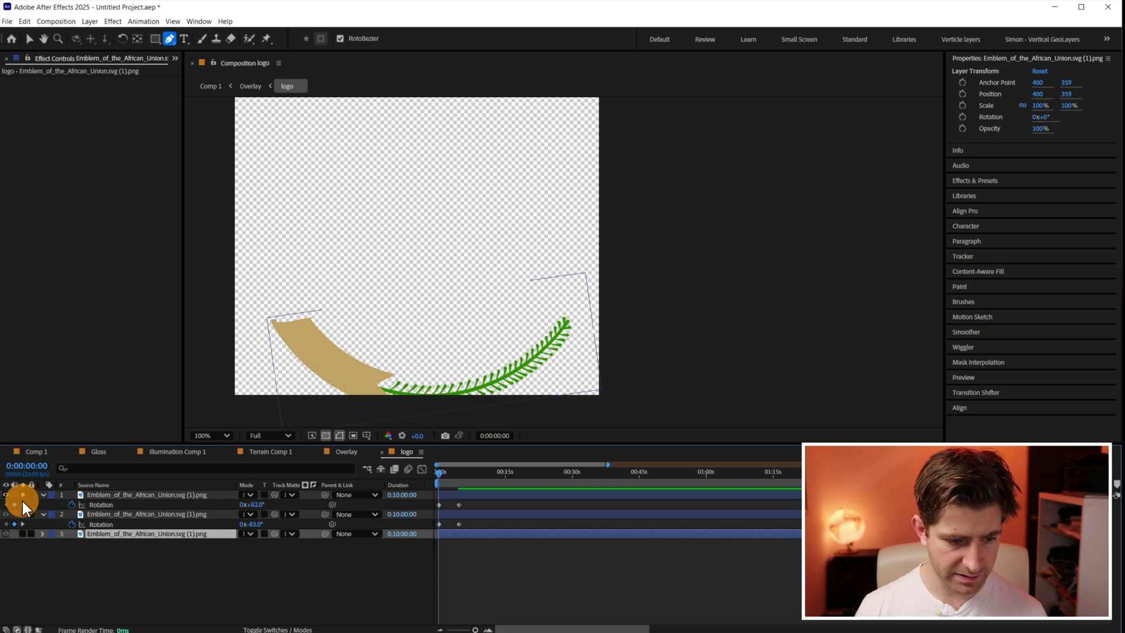
pyautogui.keyDown('alt'); pyautogui.click(23, 534); pyautogui.keyUp('alt')
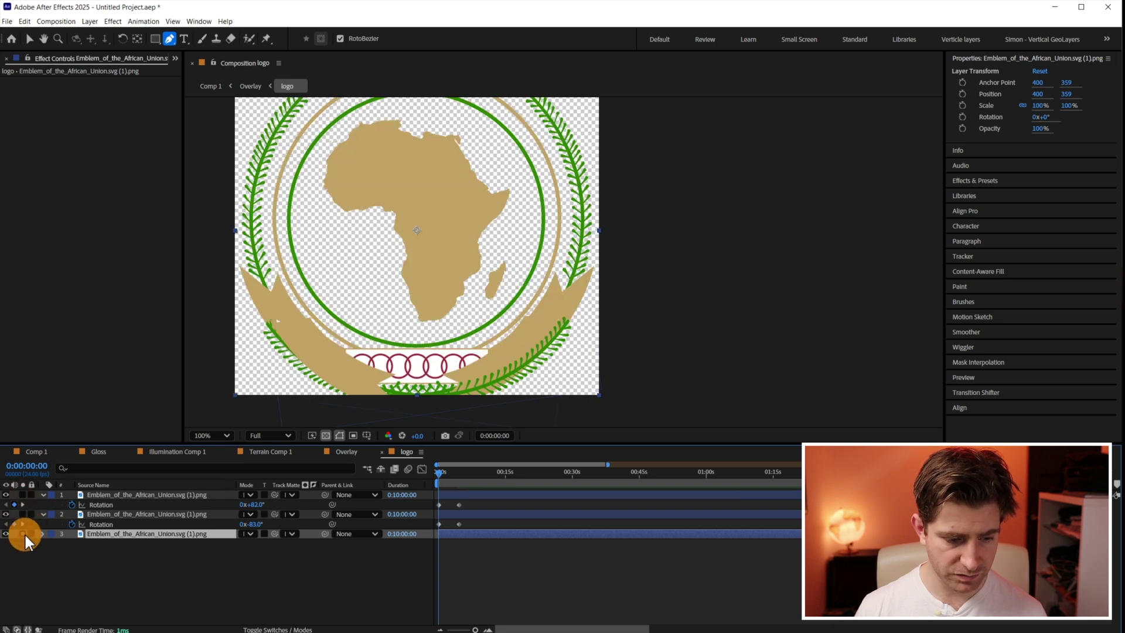
pyautogui.click(104, 495)
pyautogui.press('m')
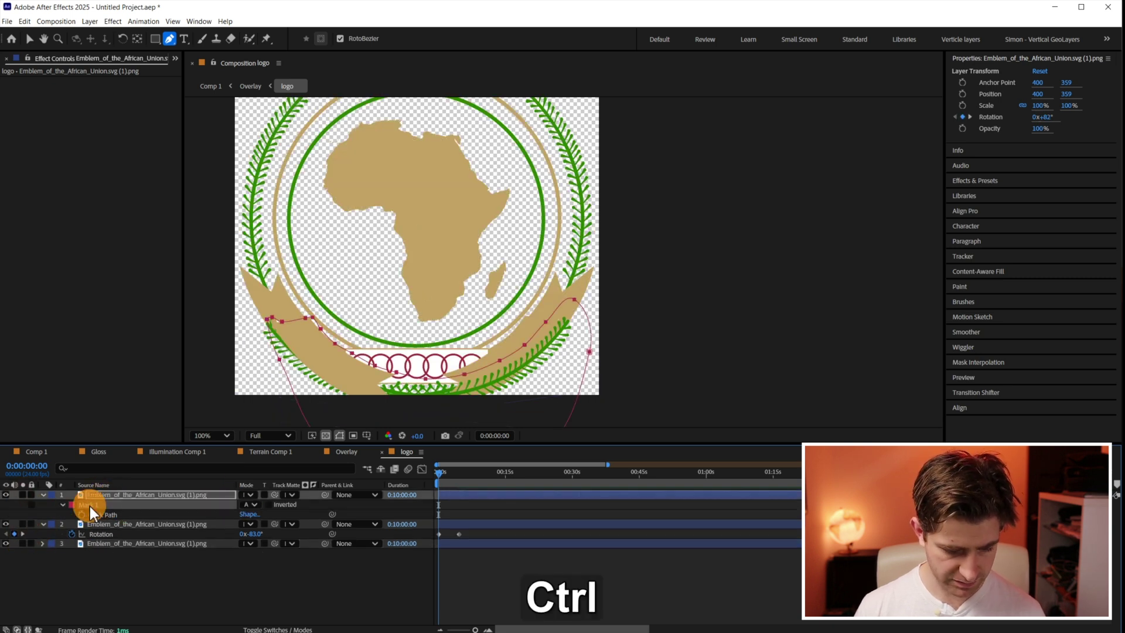
pyautogui.click(100, 514)
pyautogui.hotkey('ctrl', 'c')
pyautogui.click(111, 544)
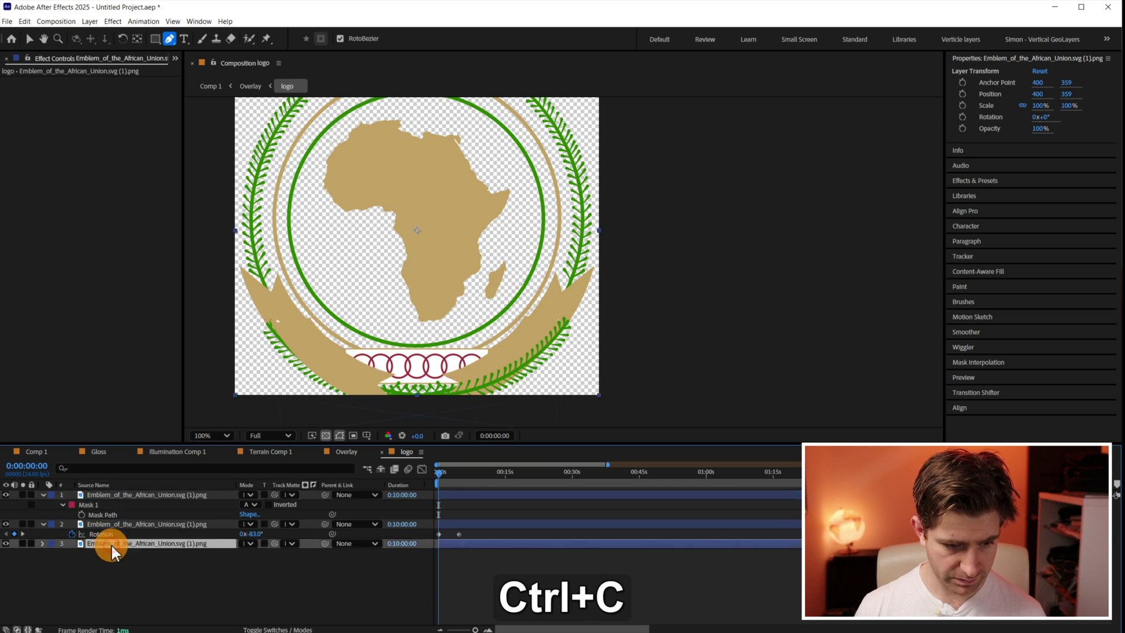
pyautogui.hotkey('ctrl', 'v')
# Copy the left branch's mask path onto the base emblem copy as well.
pyautogui.click(106, 522)
pyautogui.hotkey('ctrl', 'v')
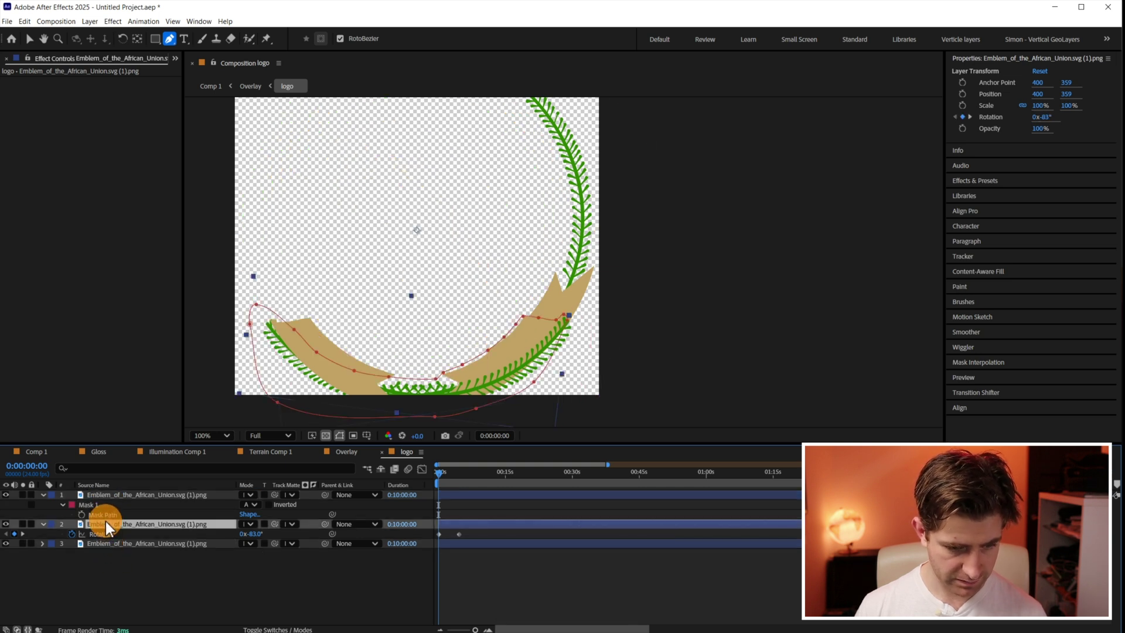
pyautogui.press('m')
pyautogui.hotkey('ctrl', 'c')
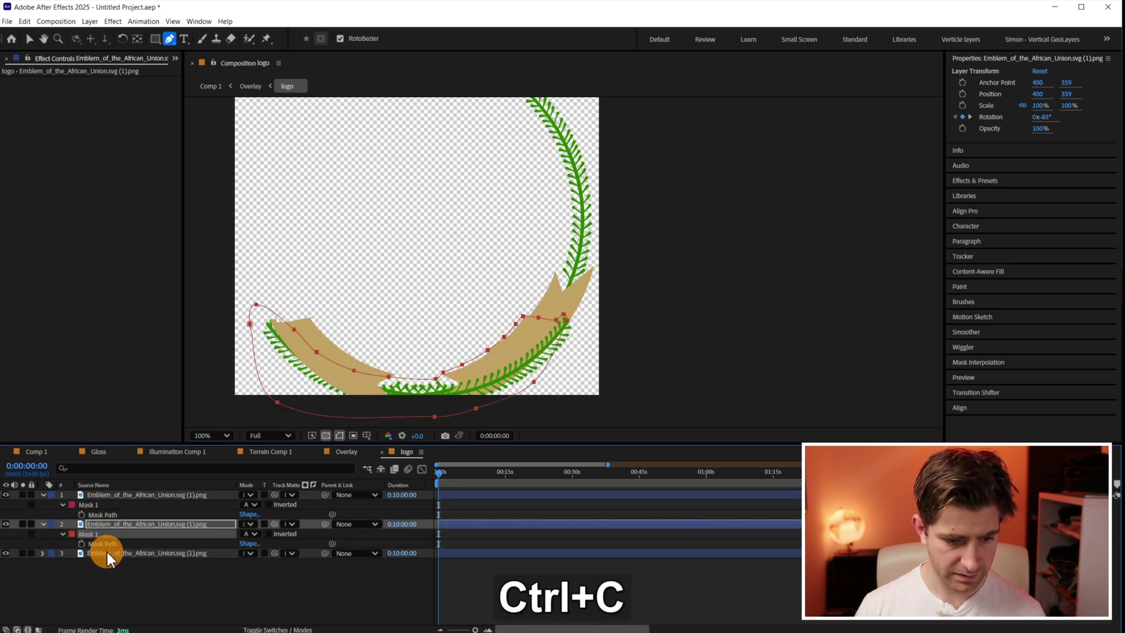
pyautogui.click(107, 552)
pyautogui.hotkey('ctrl', 'v')
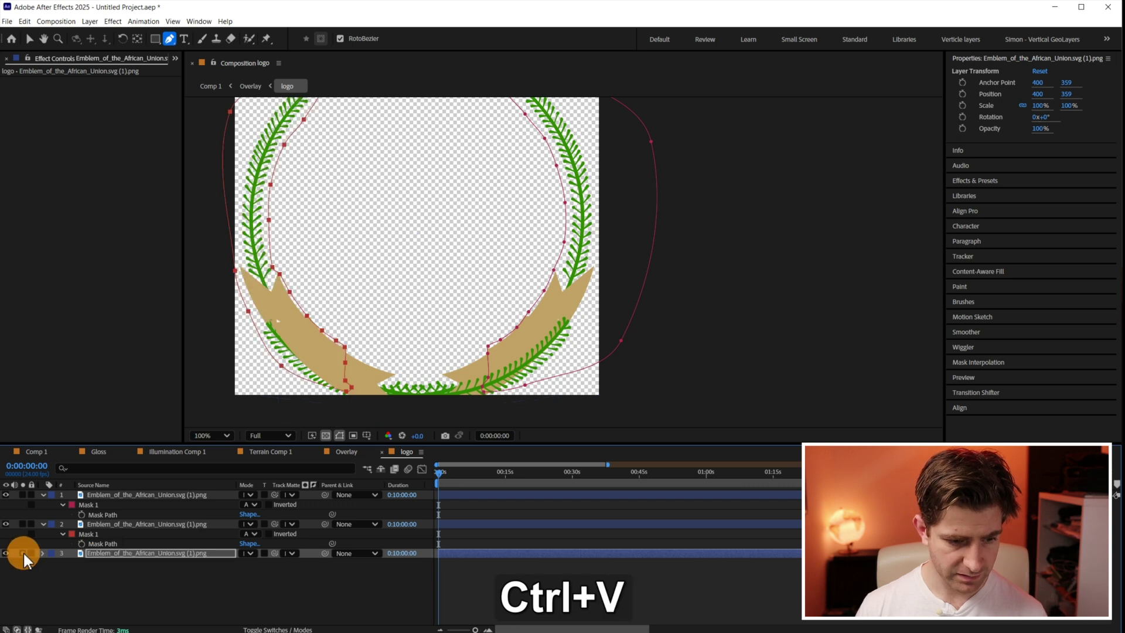
# Set both masks on the base emblem to Subtract and unsolo to show all layers.
pyautogui.click(23, 553)
pyautogui.click(138, 558)
pyautogui.press('m')
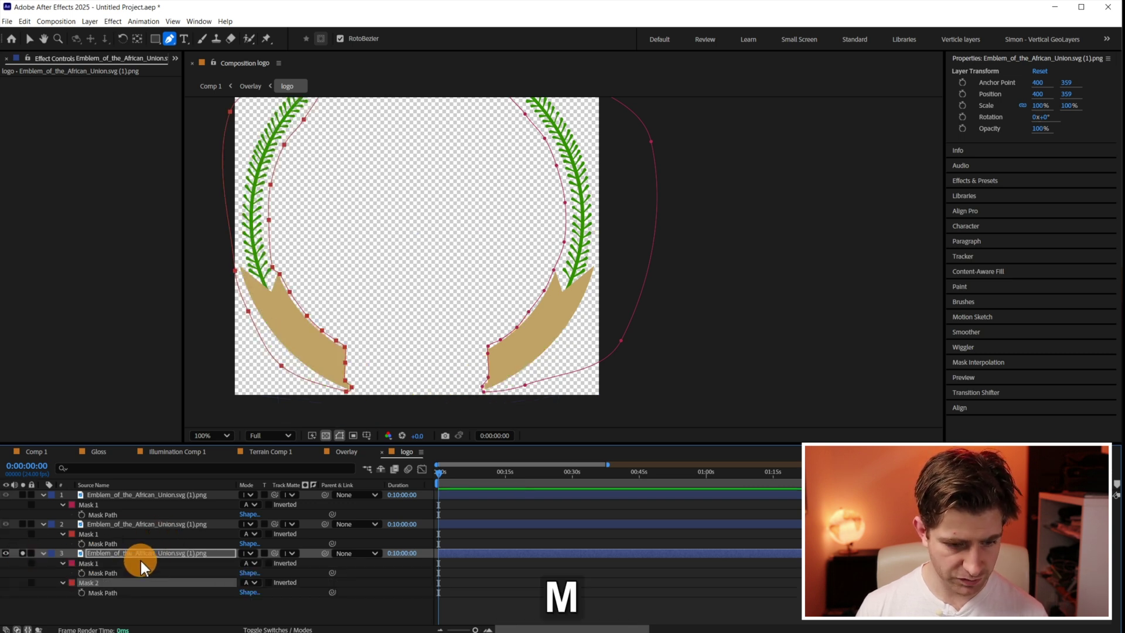
pyautogui.click(256, 563)
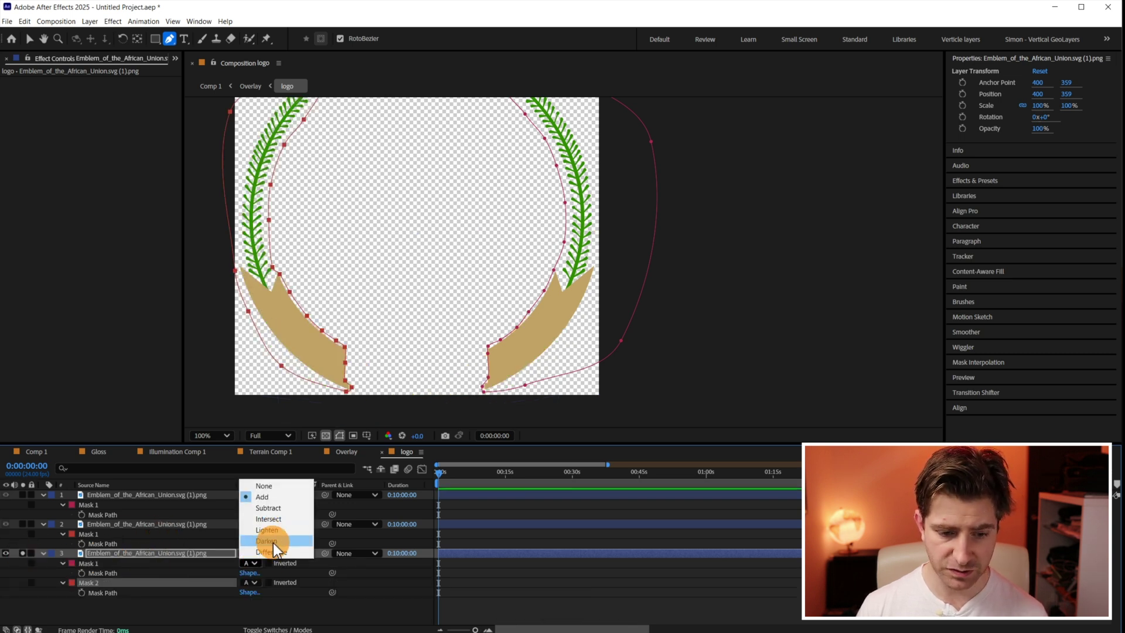
pyautogui.click(276, 508)
pyautogui.click(255, 582)
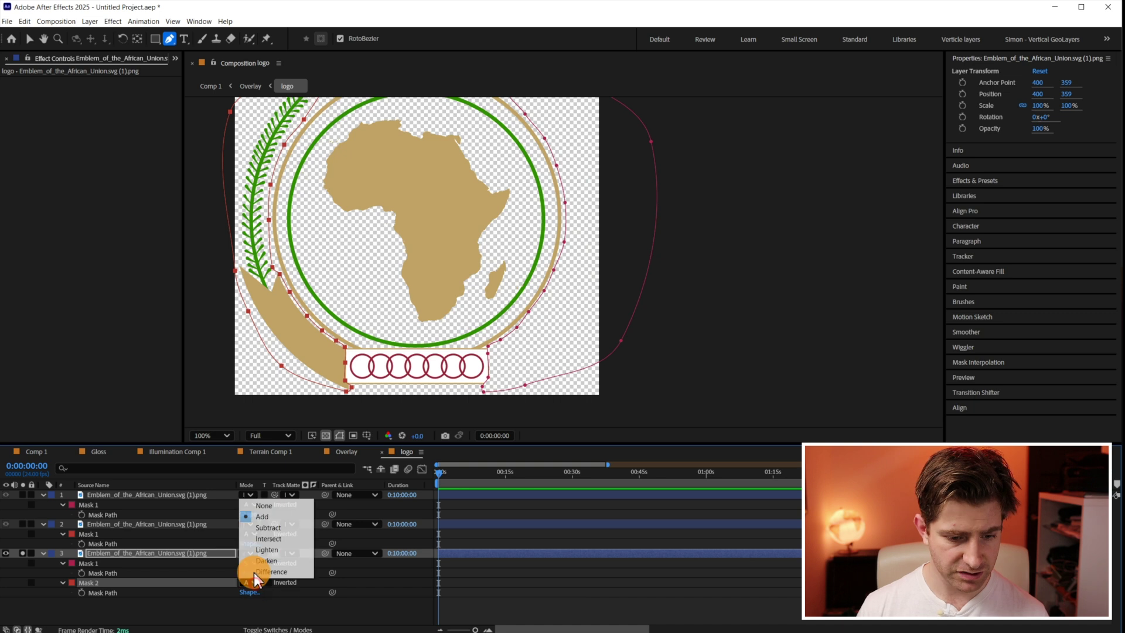
pyautogui.click(277, 529)
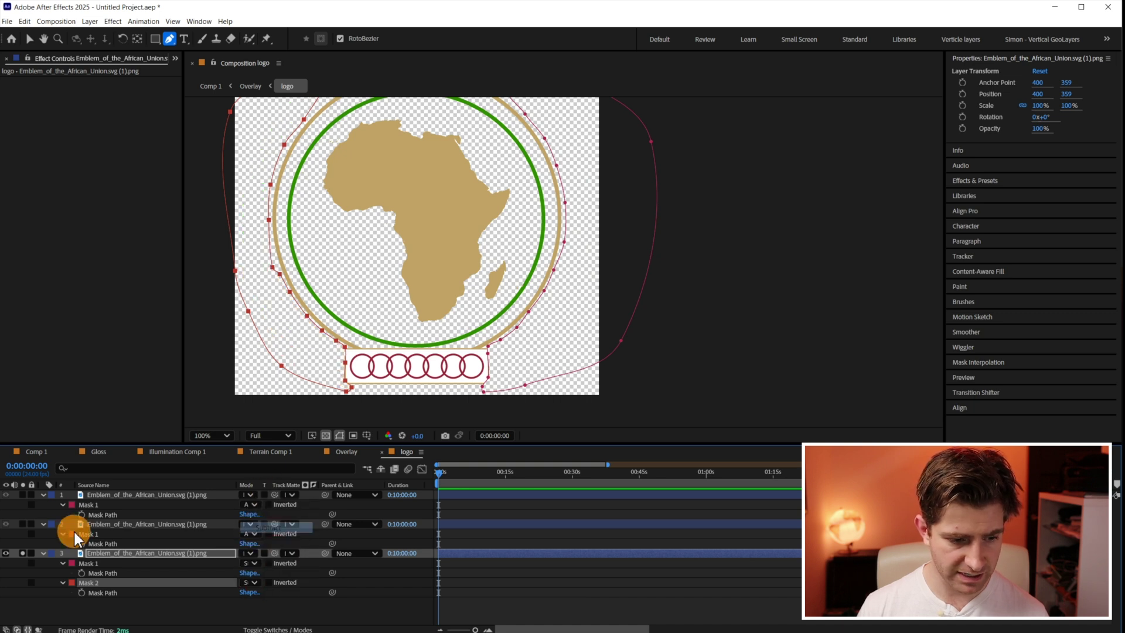
pyautogui.click(21, 553)
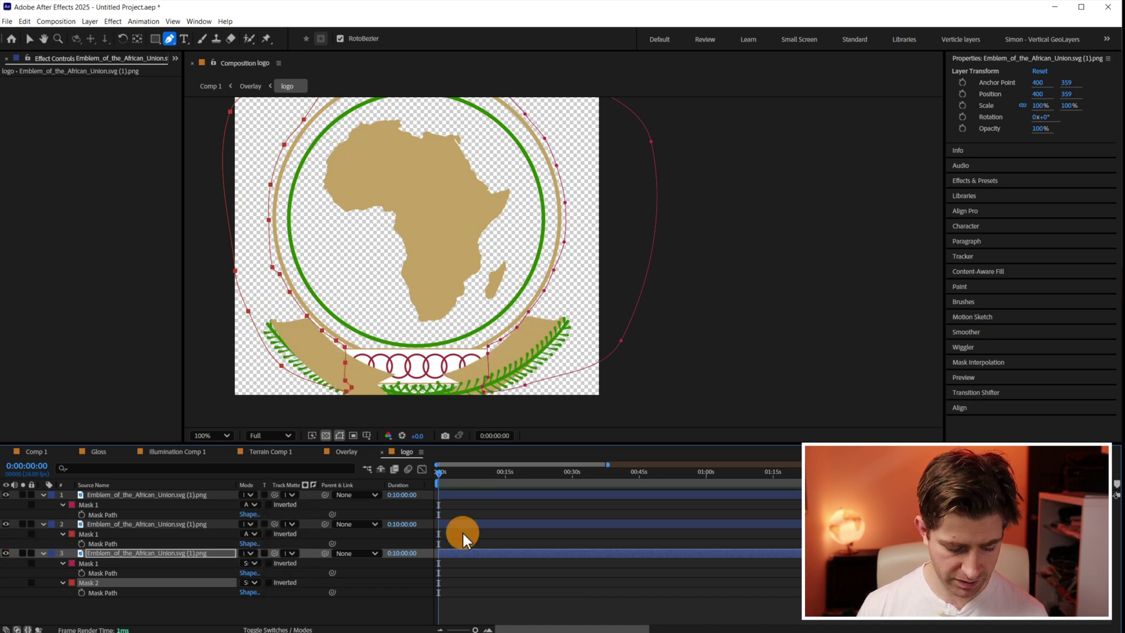
# Keyframe the base emblem's Scale to 100% at 0:00:04:14 and 0% at the first frame.
pyautogui.press('s')
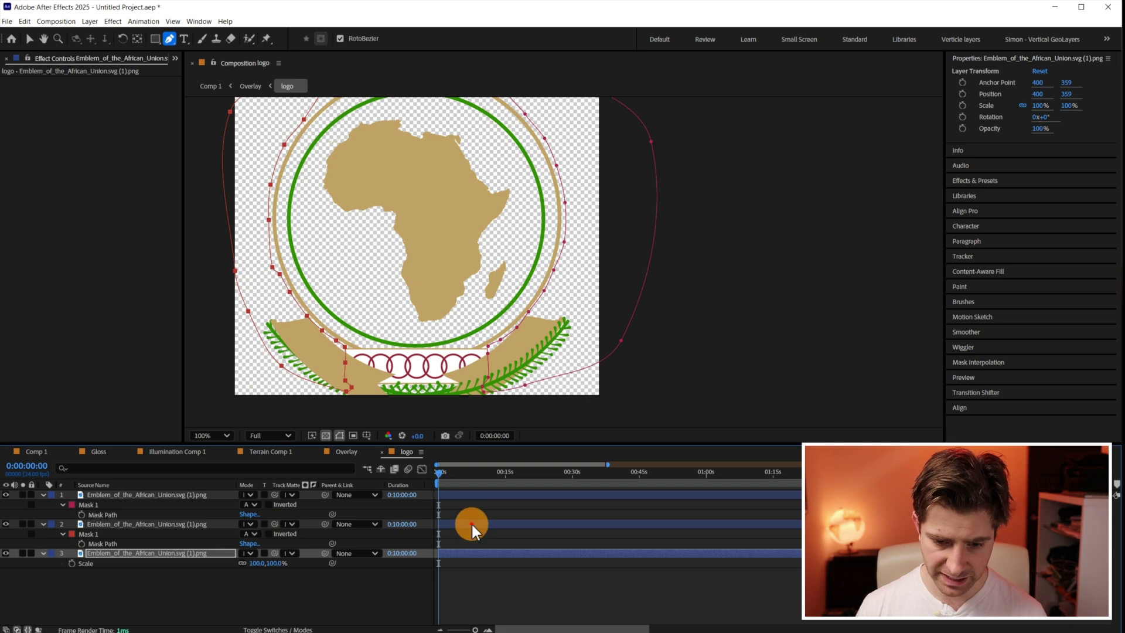
pyautogui.click(471, 521)
pyautogui.press('u')
pyautogui.click(466, 543)
pyautogui.press('s')
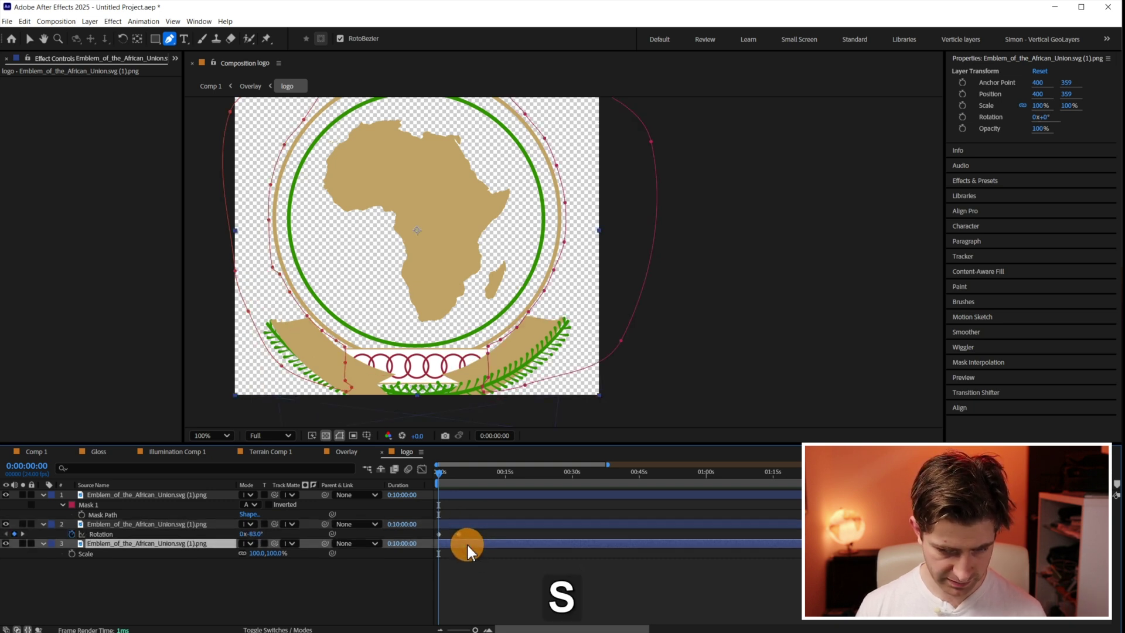
pyautogui.press('s')
pyautogui.press('k')
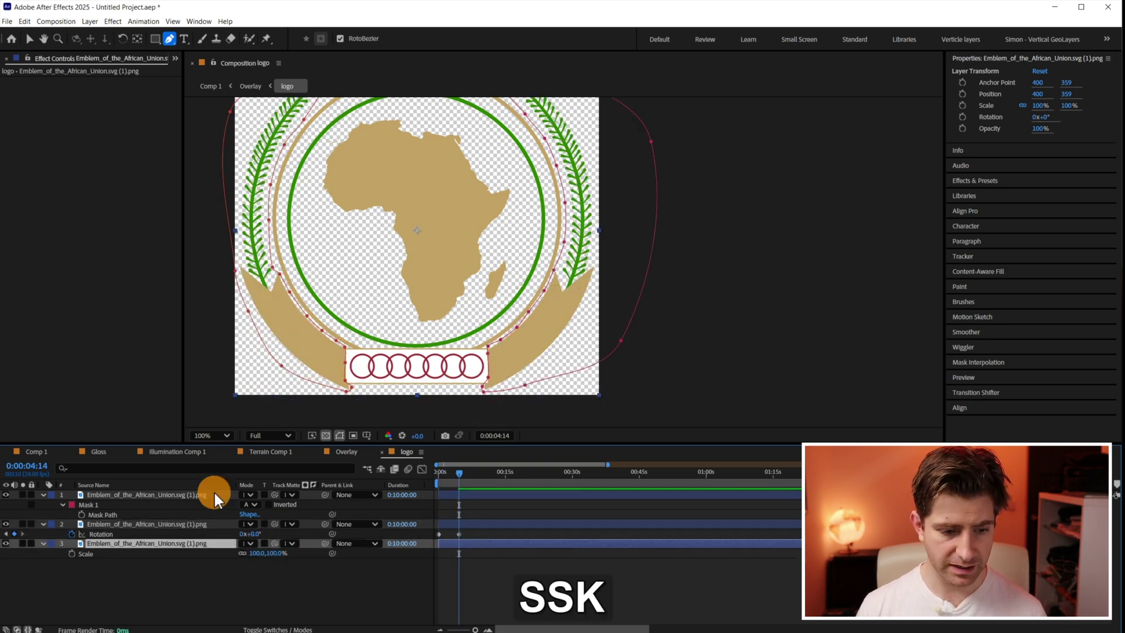
pyautogui.click(78, 556)
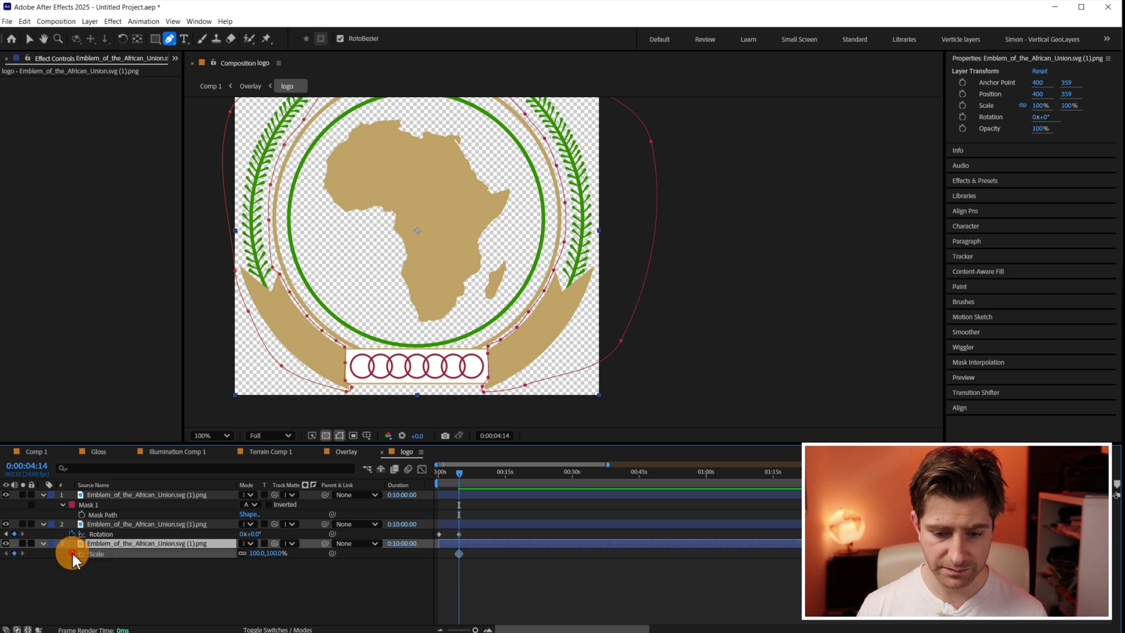
pyautogui.press('j')
pyautogui.click(279, 554)
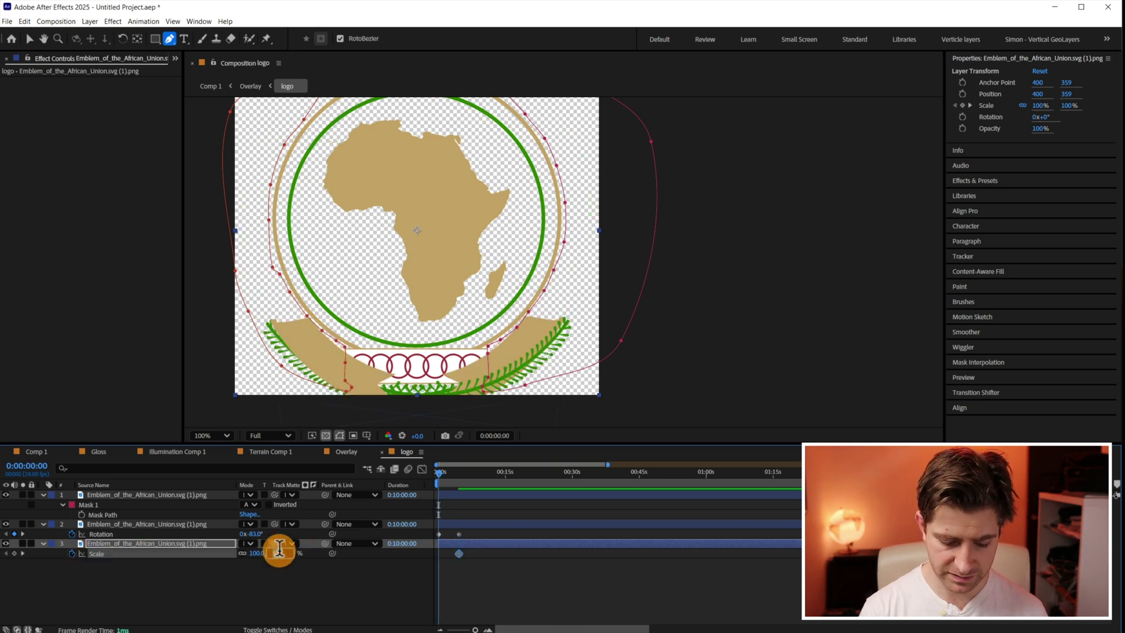
pyautogui.write('0')
pyautogui.press('Return')
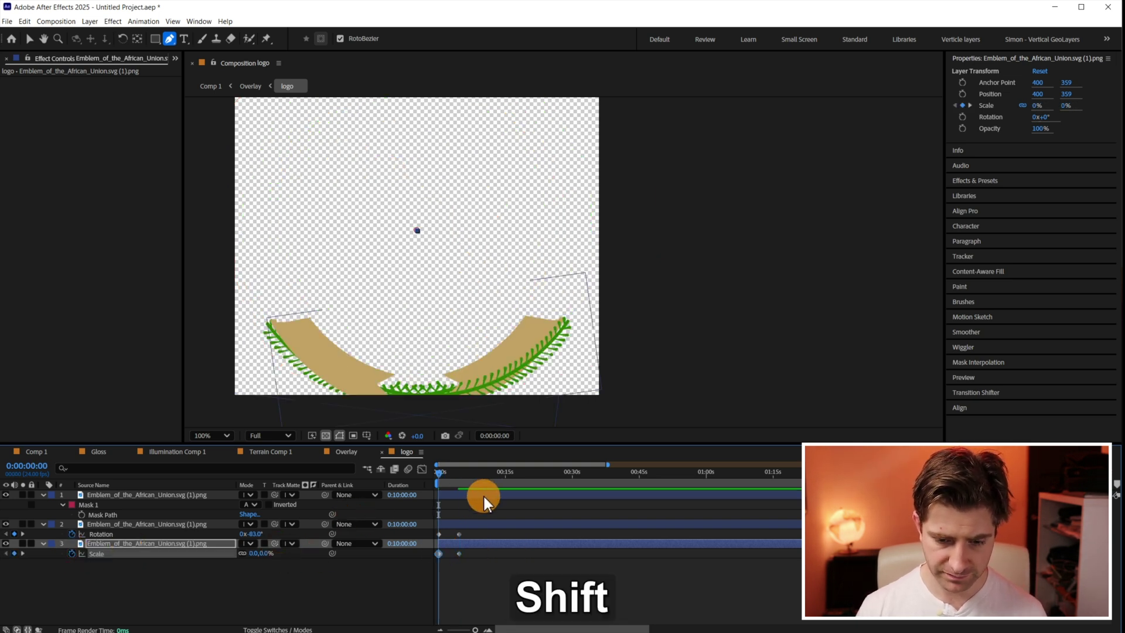
# Apply Easy Ease In to all three layers' keyframes and shift the end keyframes earlier.
pyautogui.keyDown('shift'); pyautogui.click(482, 495); pyautogui.keyUp('shift')
pyautogui.press('u')
pyautogui.press('u')
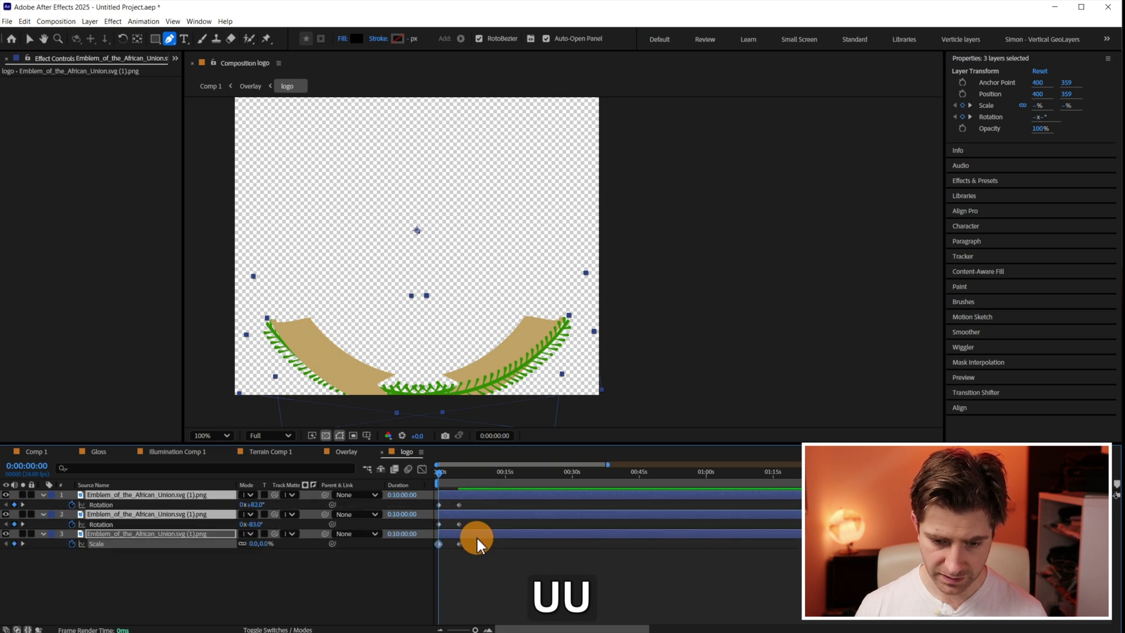
pyautogui.moveTo(487, 553); pyautogui.dragTo(440, 502)
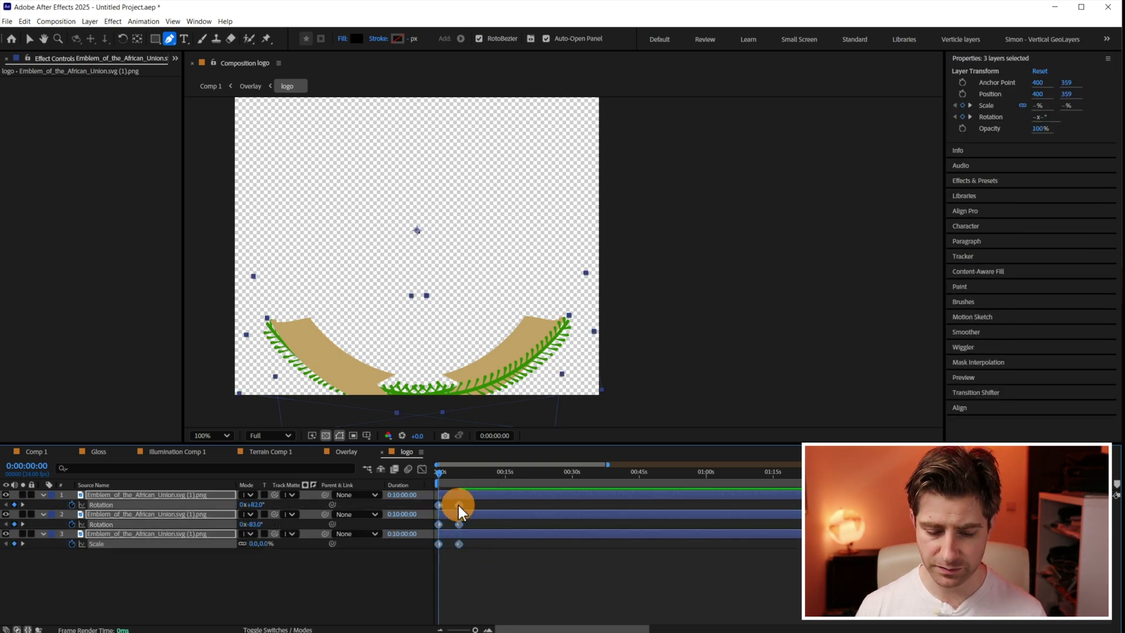
pyautogui.rightClick(458, 505)
pyautogui.moveTo(505, 498)
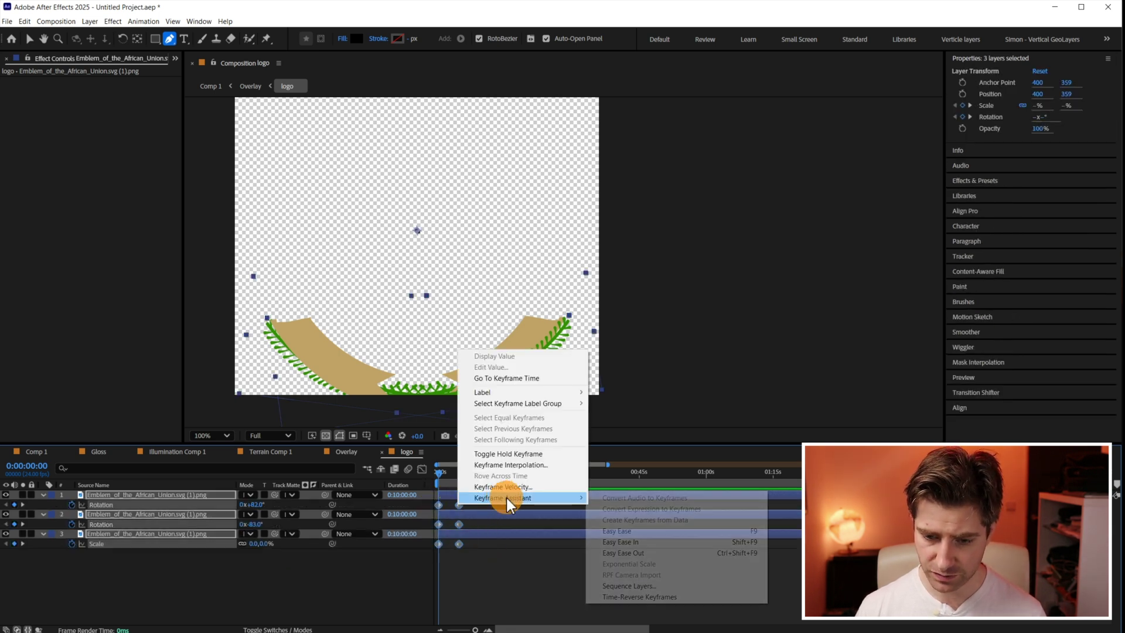
pyautogui.click(615, 540)
pyautogui.middleClick(553, 302)
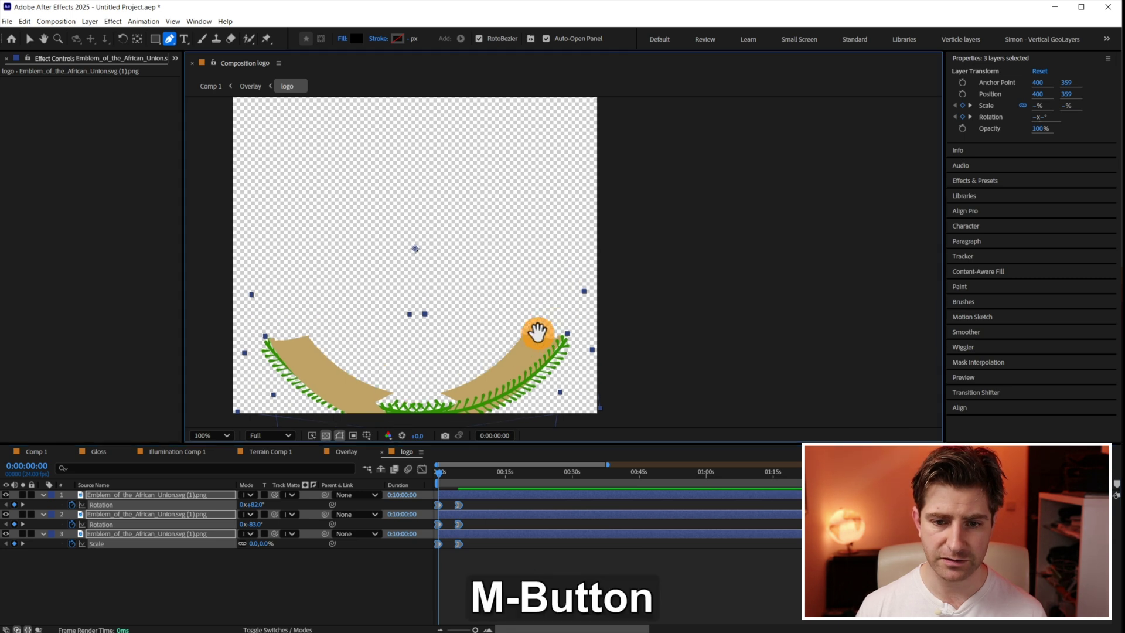
pyautogui.press('space')
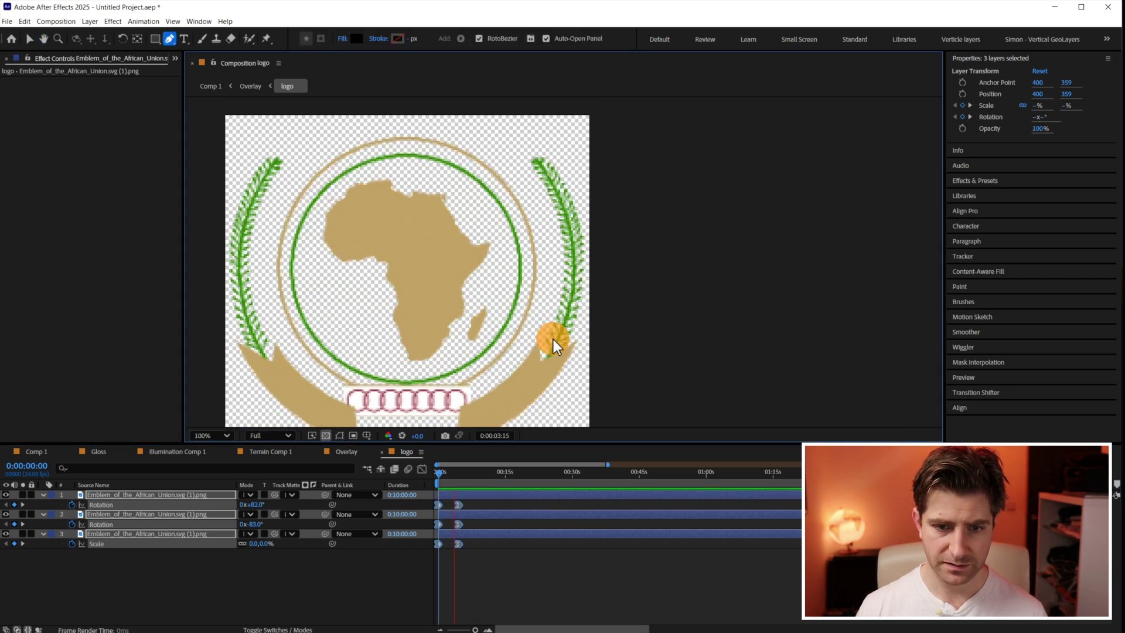
pyautogui.press('space')
pyautogui.moveTo(478, 571); pyautogui.dragTo(452, 483)
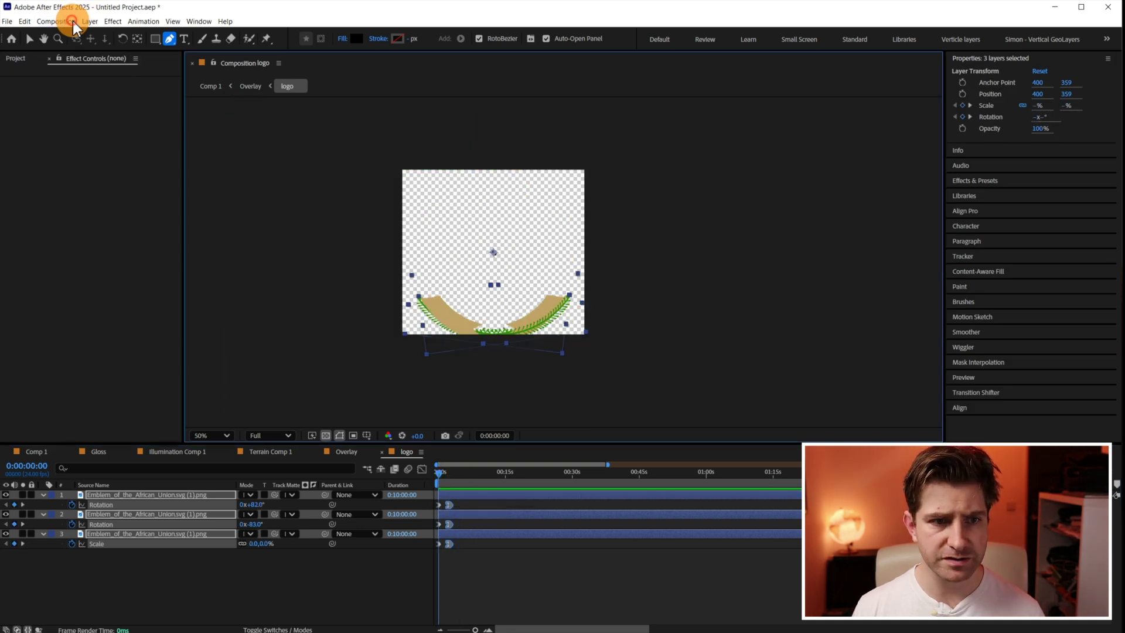
# Resize the logo composition to 857 × 847 px and preview the animation.
pyautogui.hotkey('alt', 'a')
pyautogui.moveTo(55, 21)
pyautogui.click(75, 45)
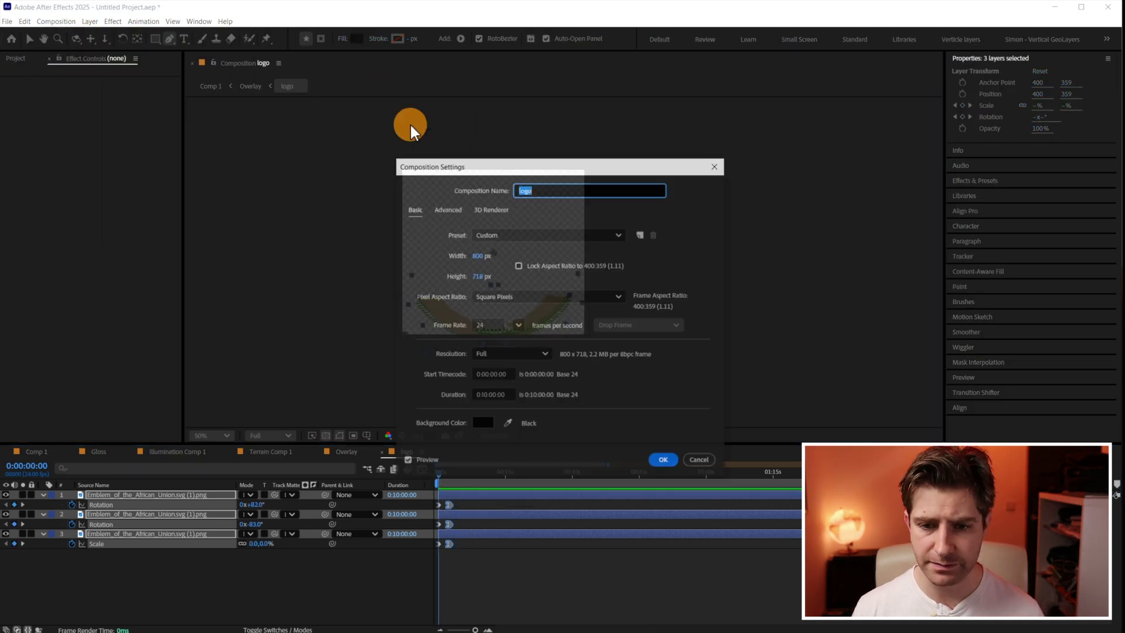
pyautogui.moveTo(478, 260); pyautogui.dragTo(572, 307)
pyautogui.click(659, 463)
pyautogui.press('space')
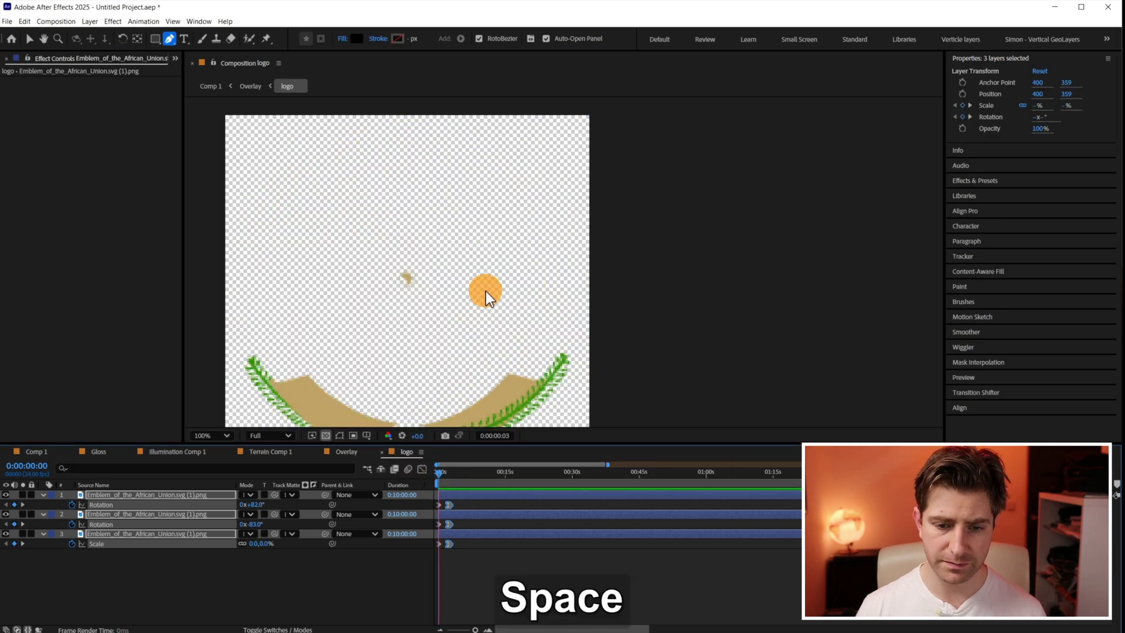
pyautogui.middleClick(494, 278)
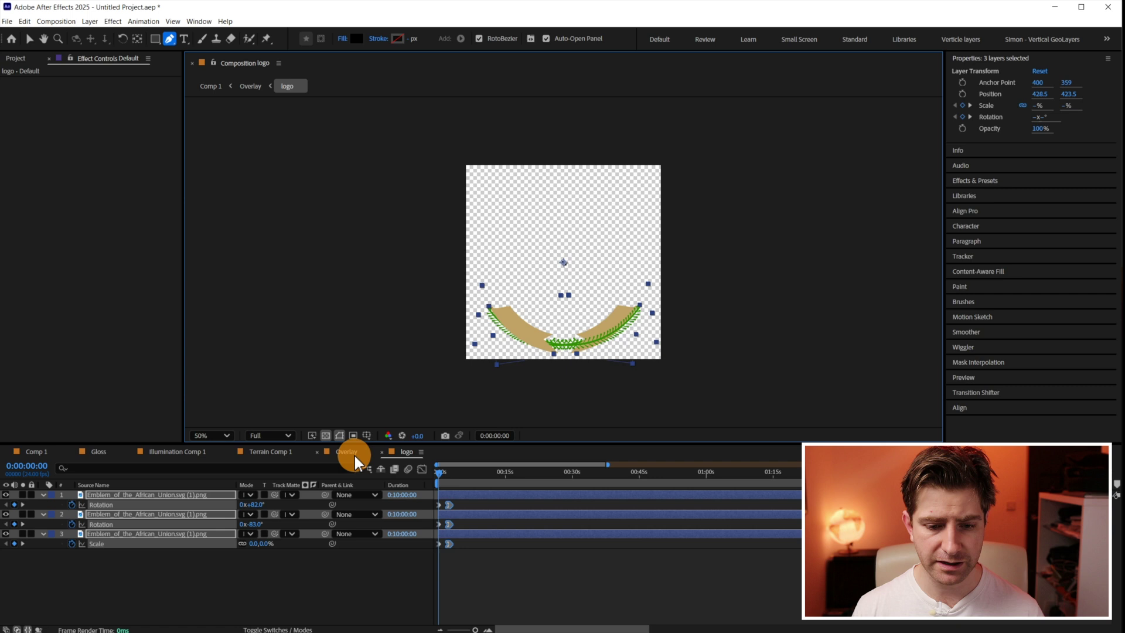
# In the Overlay comp at 0:00:18:08, apply Drop Shadow to the logo layer.
pyautogui.click(351, 453)
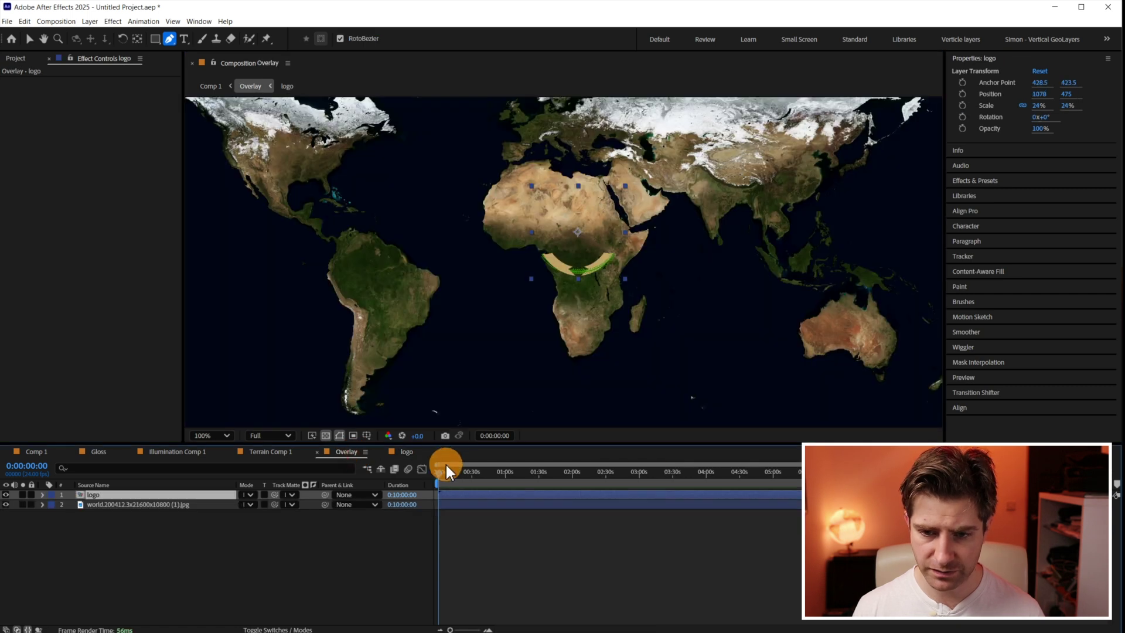
pyautogui.moveTo(439, 477); pyautogui.dragTo(460, 477)
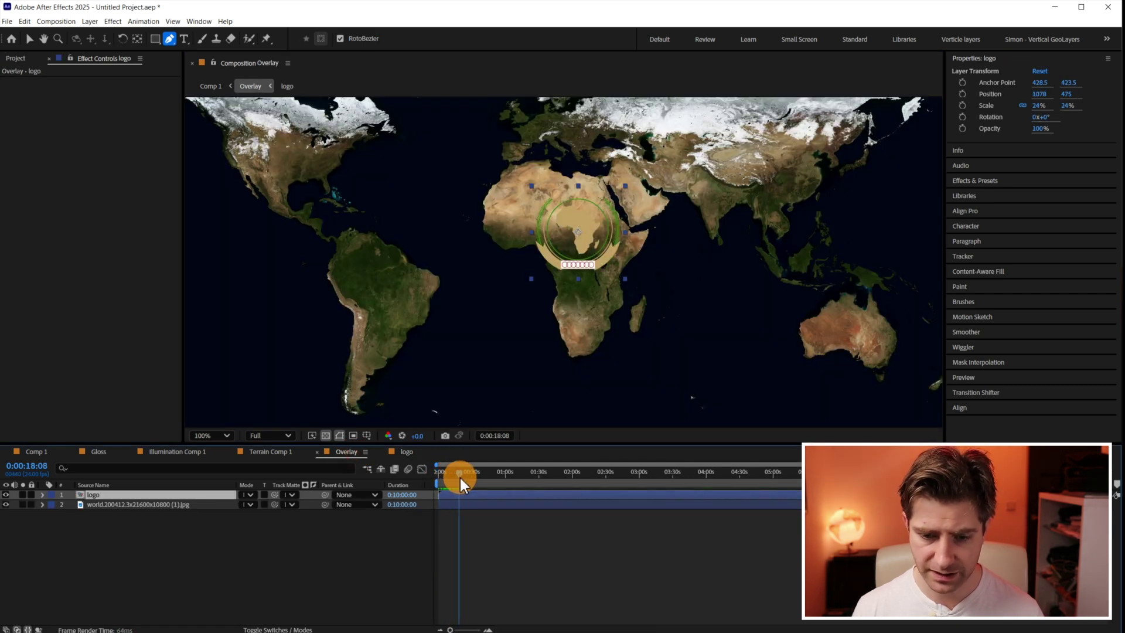
pyautogui.hotkey('ctrl', 'space')
pyautogui.write('dro')
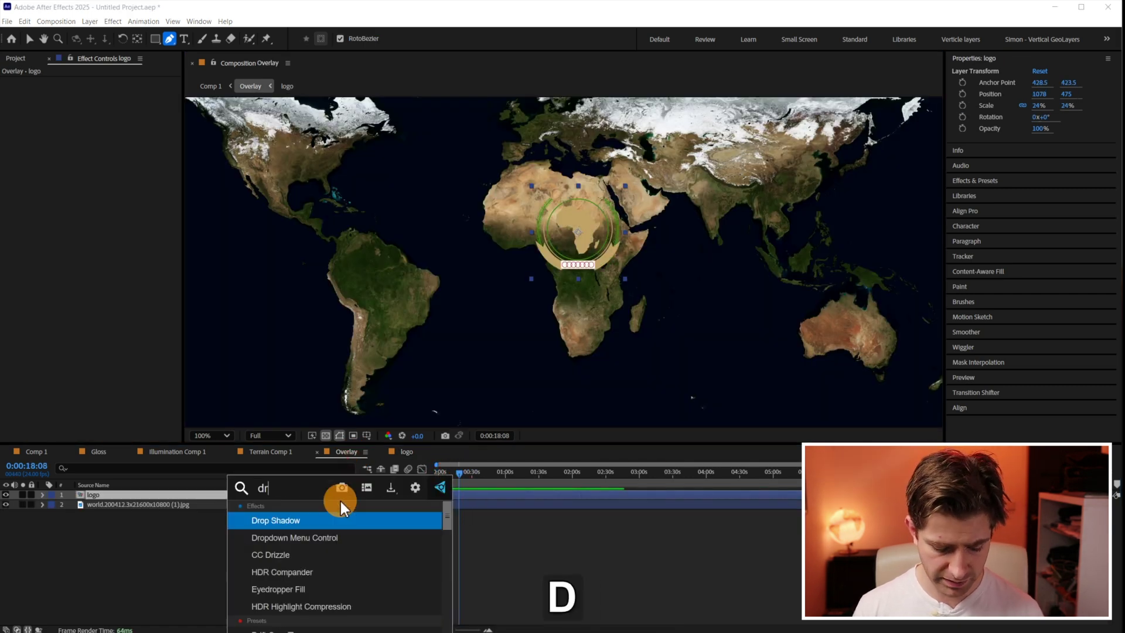
pyautogui.click(304, 521)
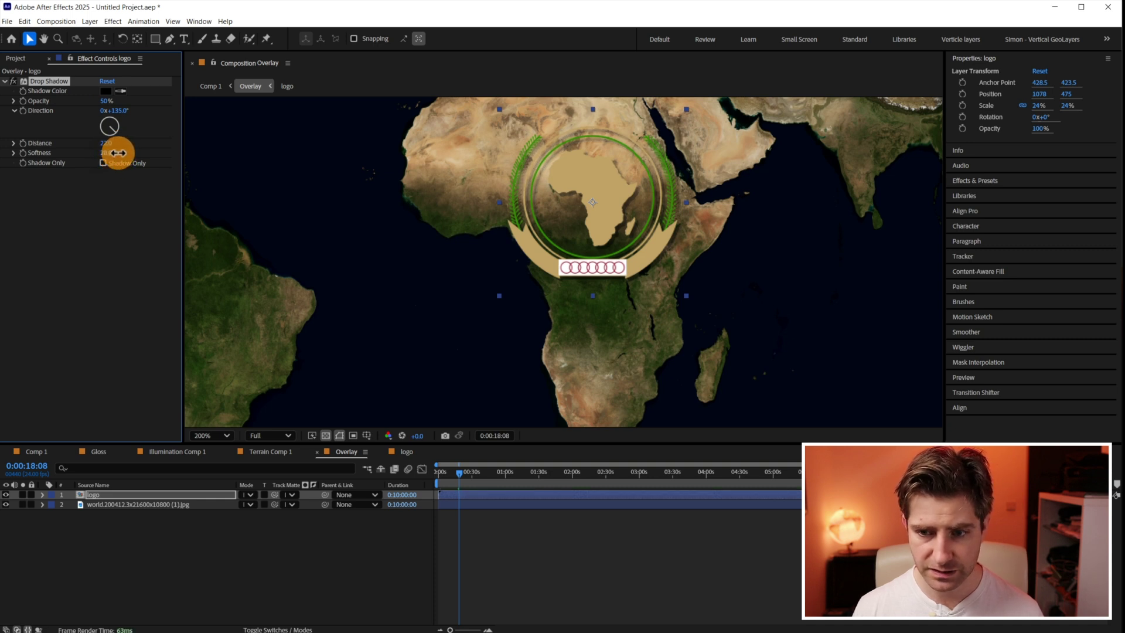
# Turn off visibility of the world map layer.
pyautogui.click(102, 538)
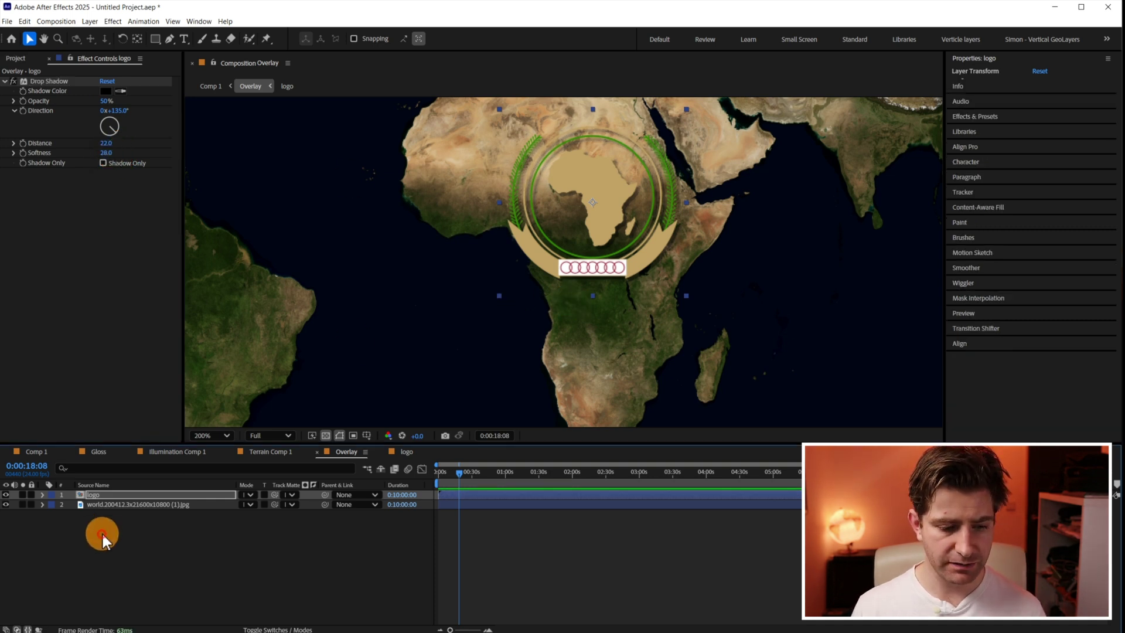
pyautogui.click(111, 505)
pyautogui.click(6, 504)
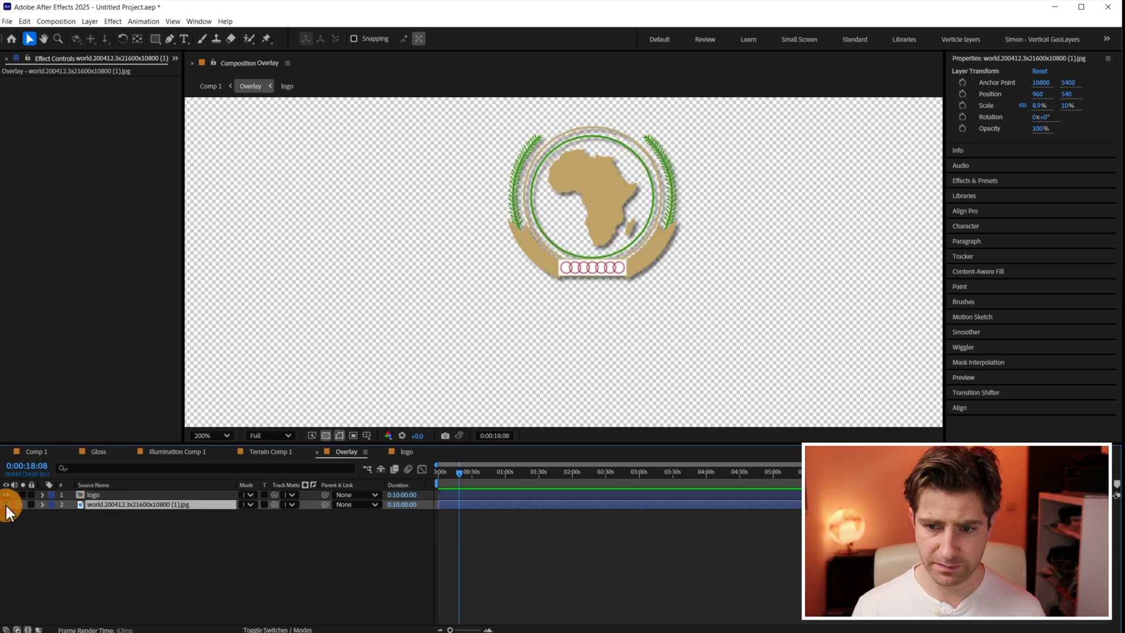
# In Comp 1, drag the orb layer to the top of the layer stack.
pyautogui.click(41, 452)
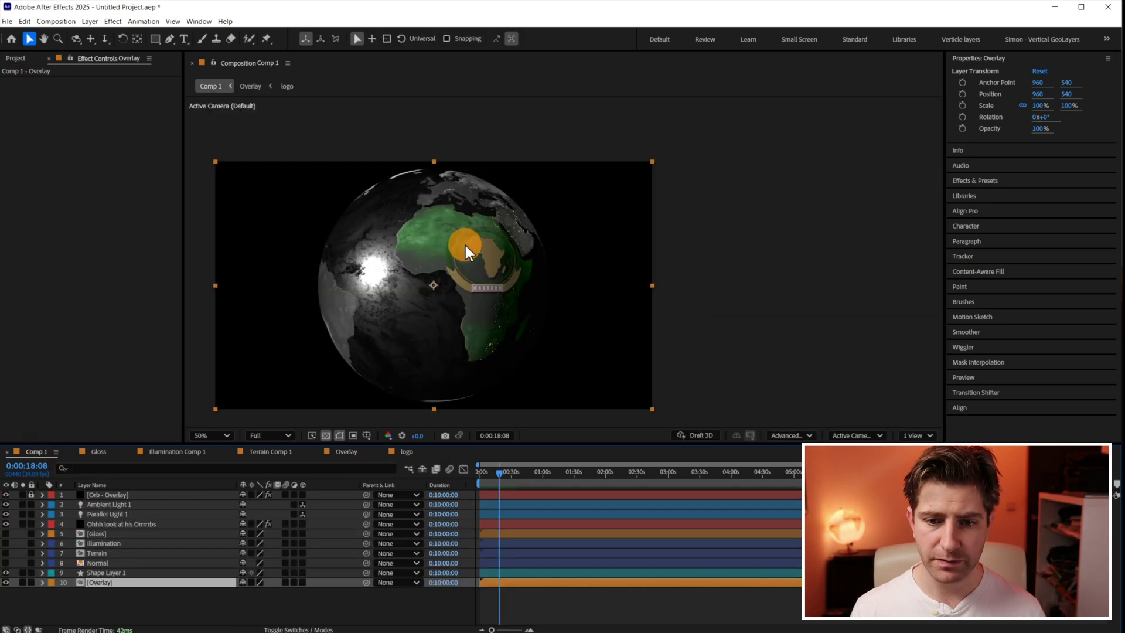
pyautogui.moveTo(494, 294); pyautogui.dragTo(488, 270)
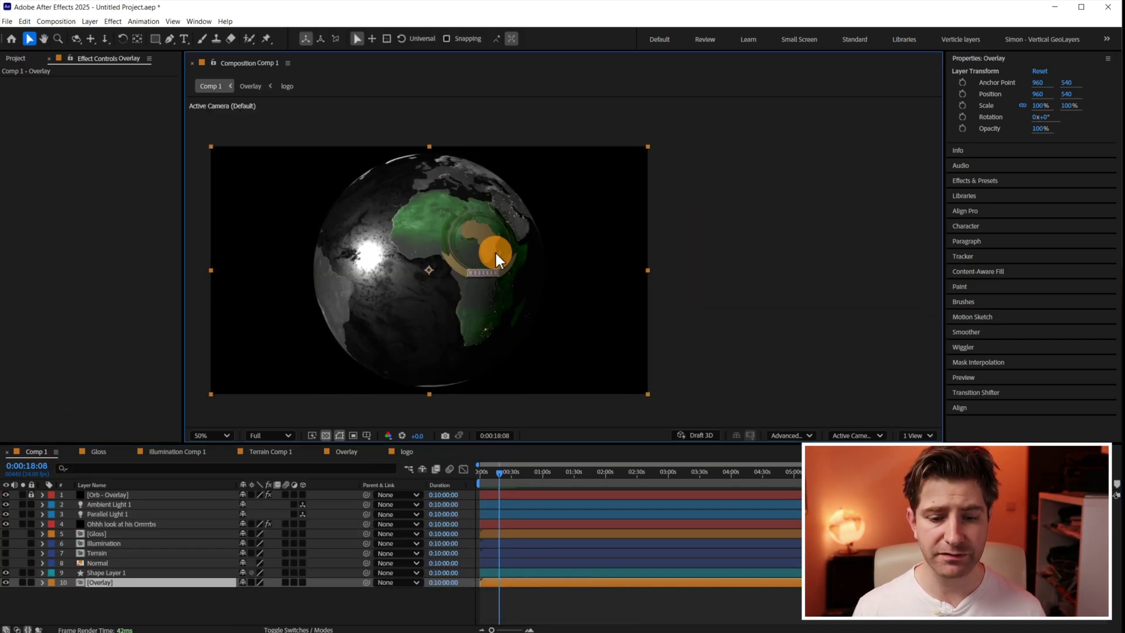
pyautogui.click(111, 525)
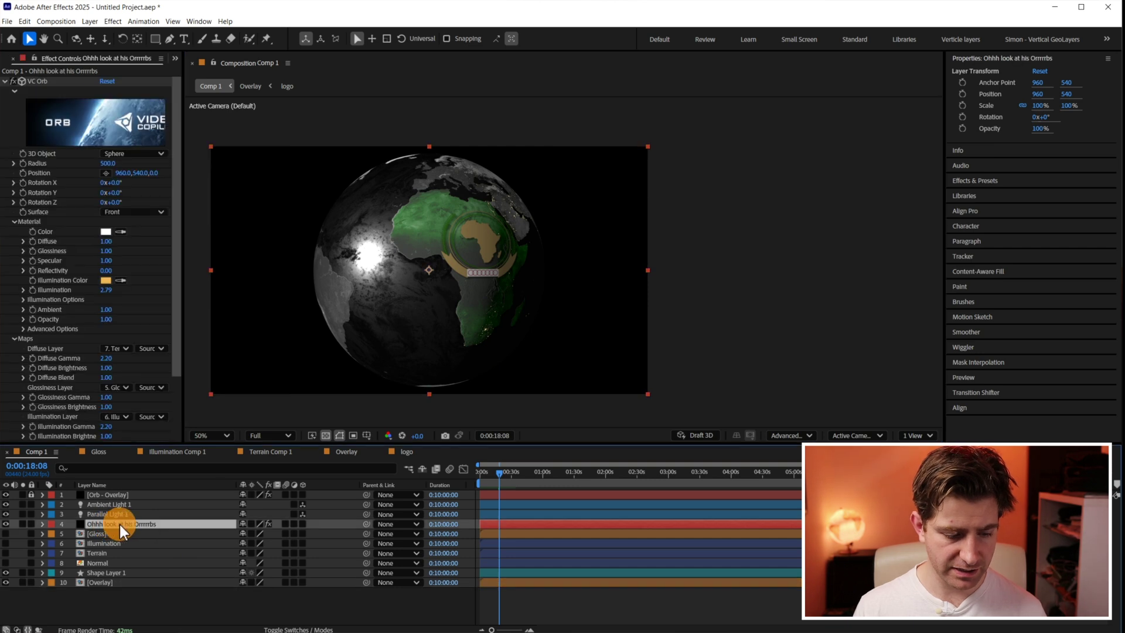
pyautogui.moveTo(120, 522); pyautogui.dragTo(117, 491)
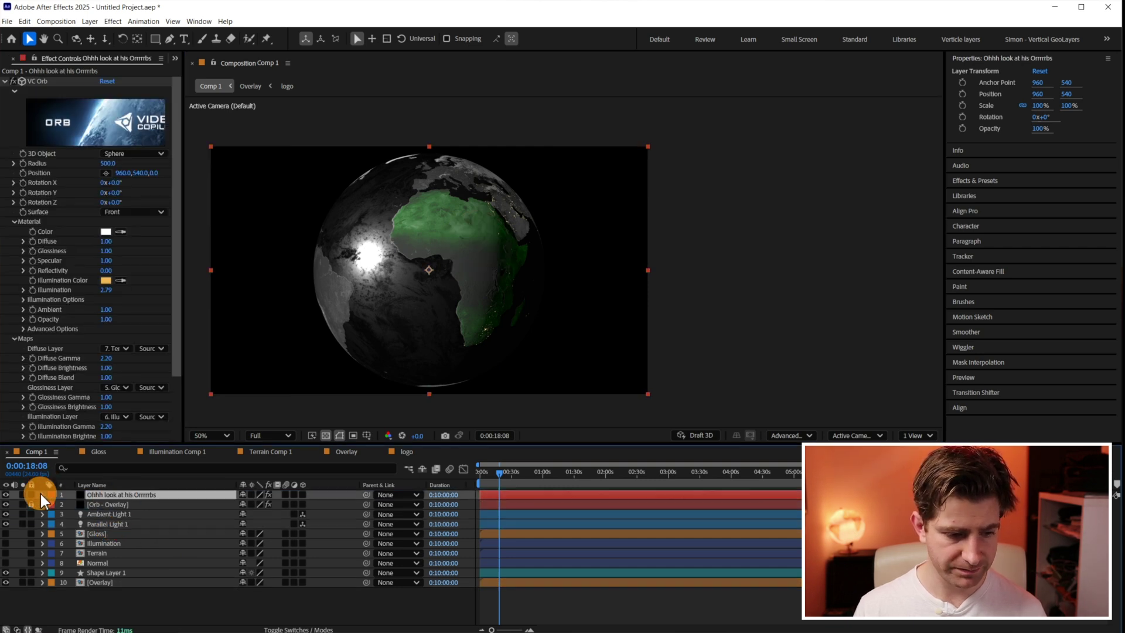
# Keyframe VC Orb's Rotation Y from -36° at the start to 0° at 0:00:18:08.
pyautogui.click(42, 494)
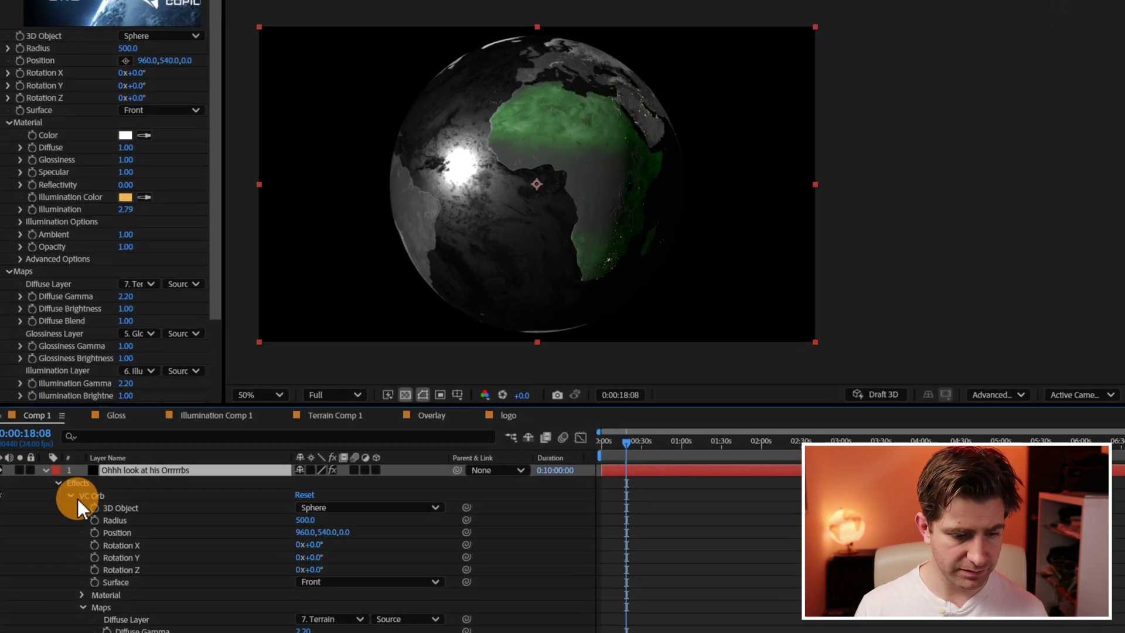
pyautogui.click(123, 526)
pyautogui.click(129, 543)
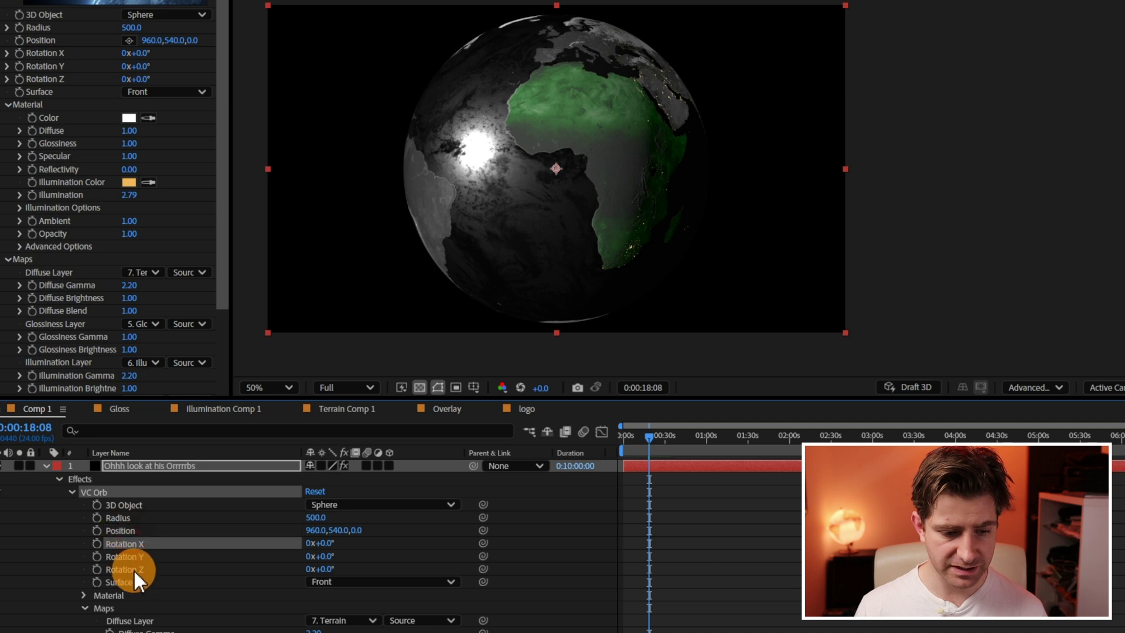
pyautogui.click(131, 568)
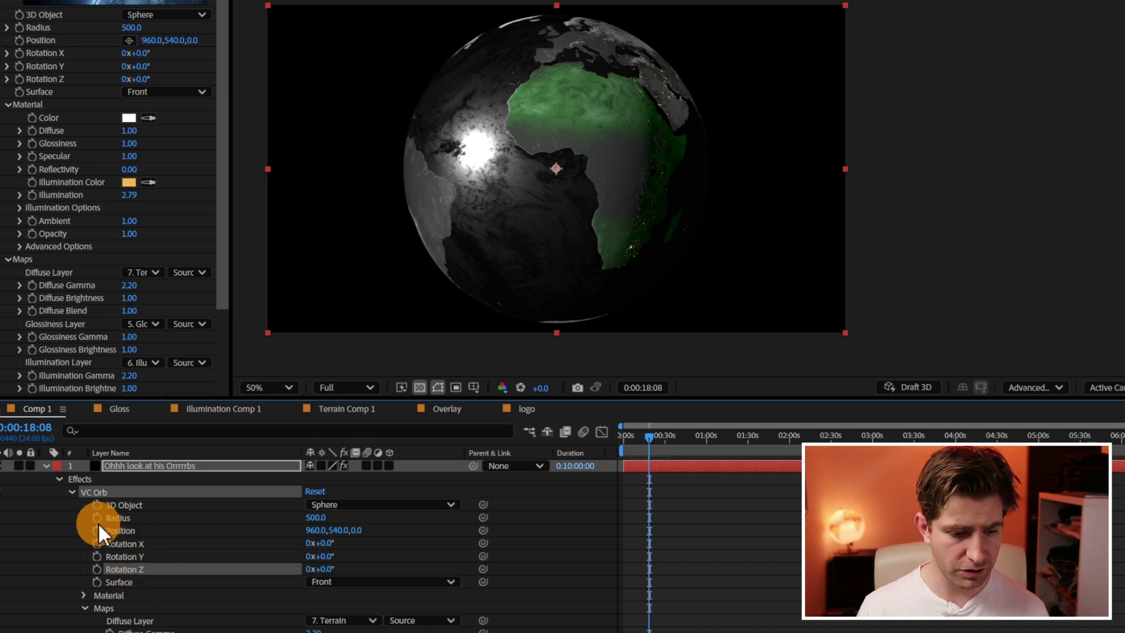
pyautogui.click(137, 554)
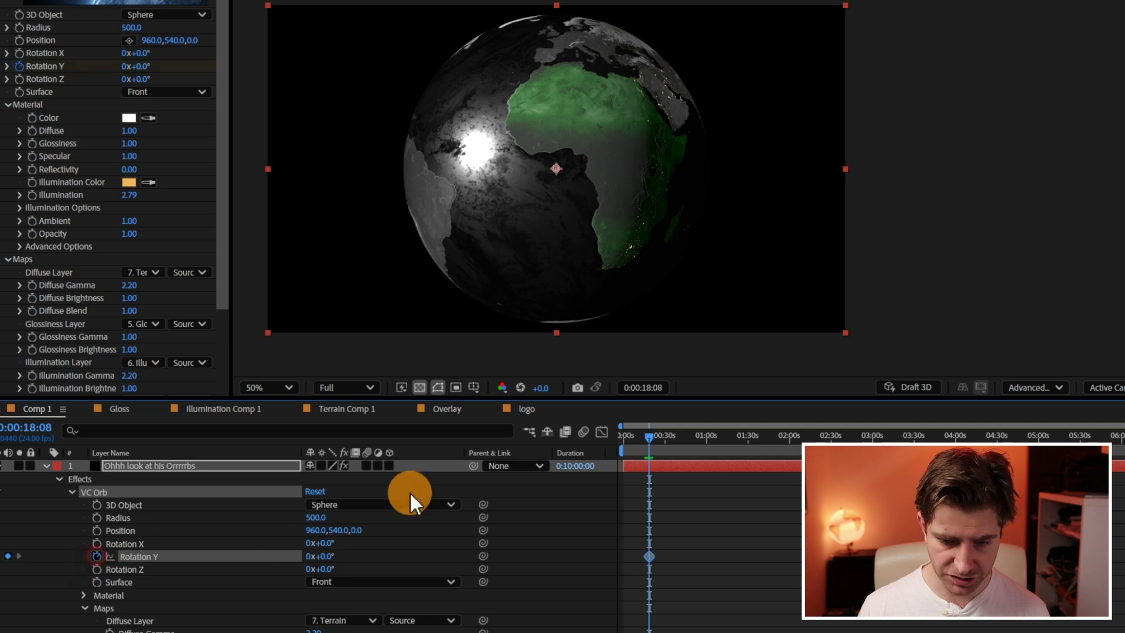
pyautogui.scroll(4, 654, 519)
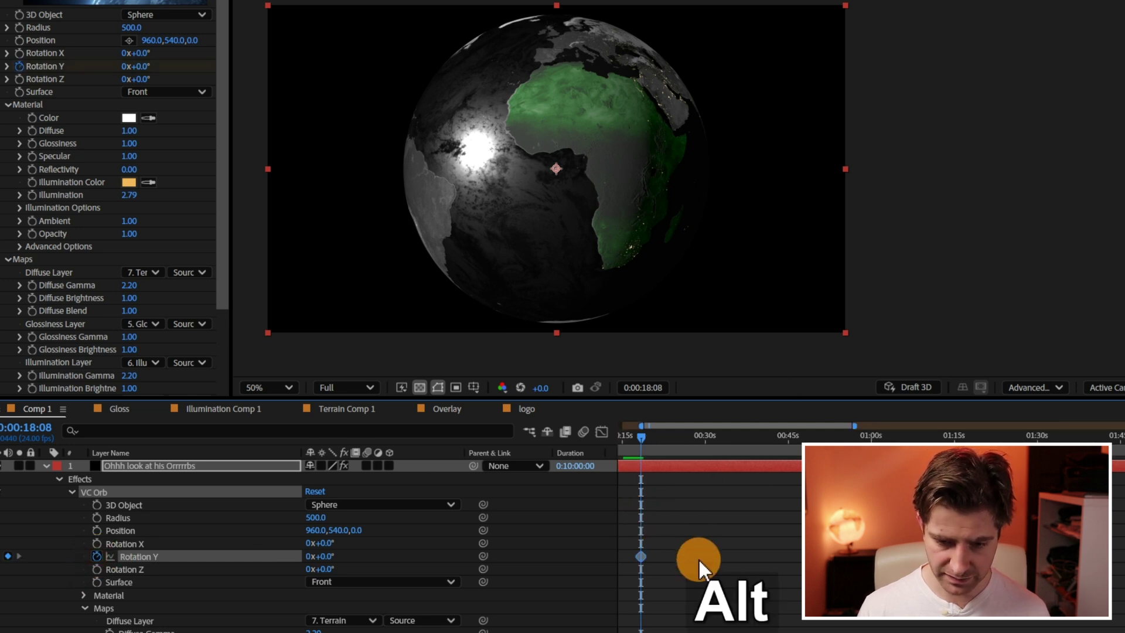
pyautogui.moveTo(725, 556); pyautogui.dragTo(678, 555)
pyautogui.click(350, 566)
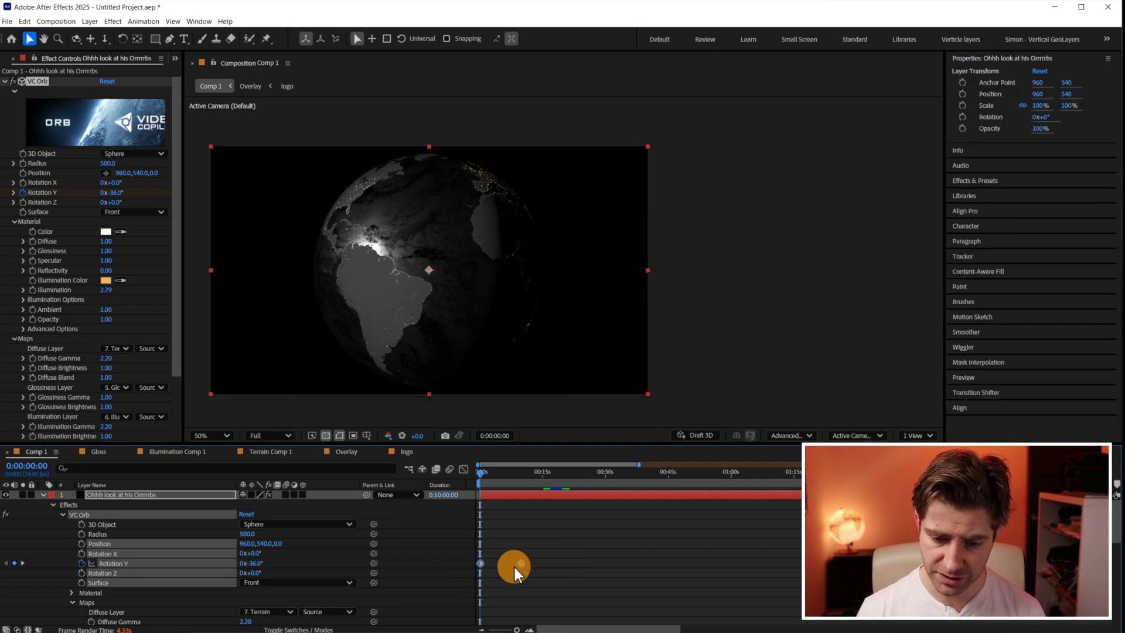
# Apply Easy Ease to the rotation keyframe and sharpen its speed curve for a snappy spin.
pyautogui.rightClick(521, 563)
pyautogui.moveTo(554, 560)
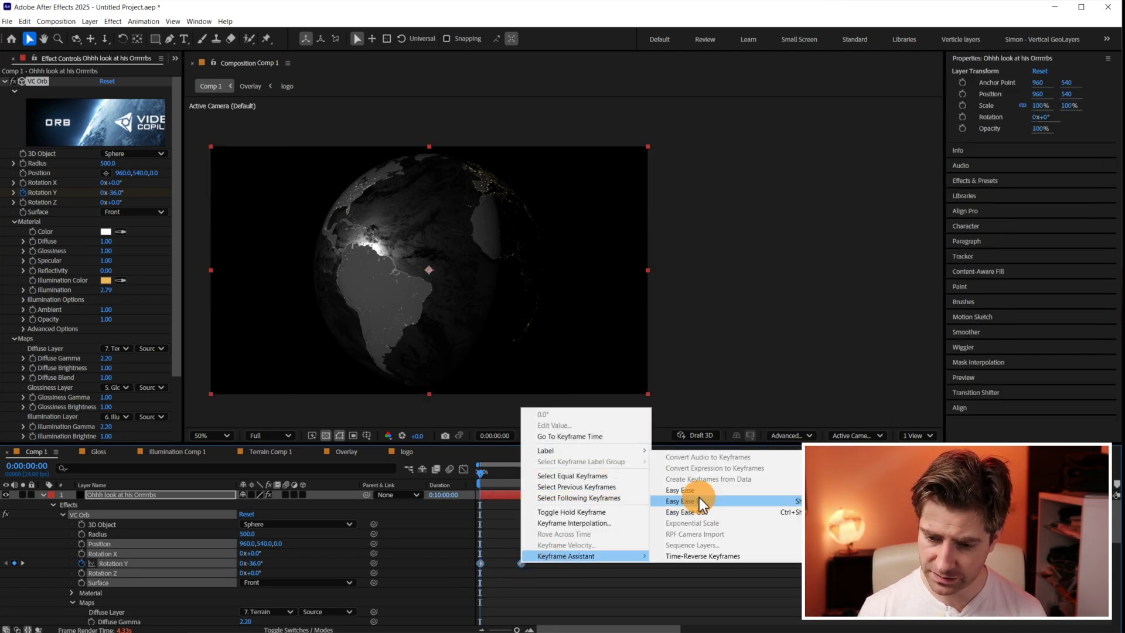
pyautogui.click(464, 469)
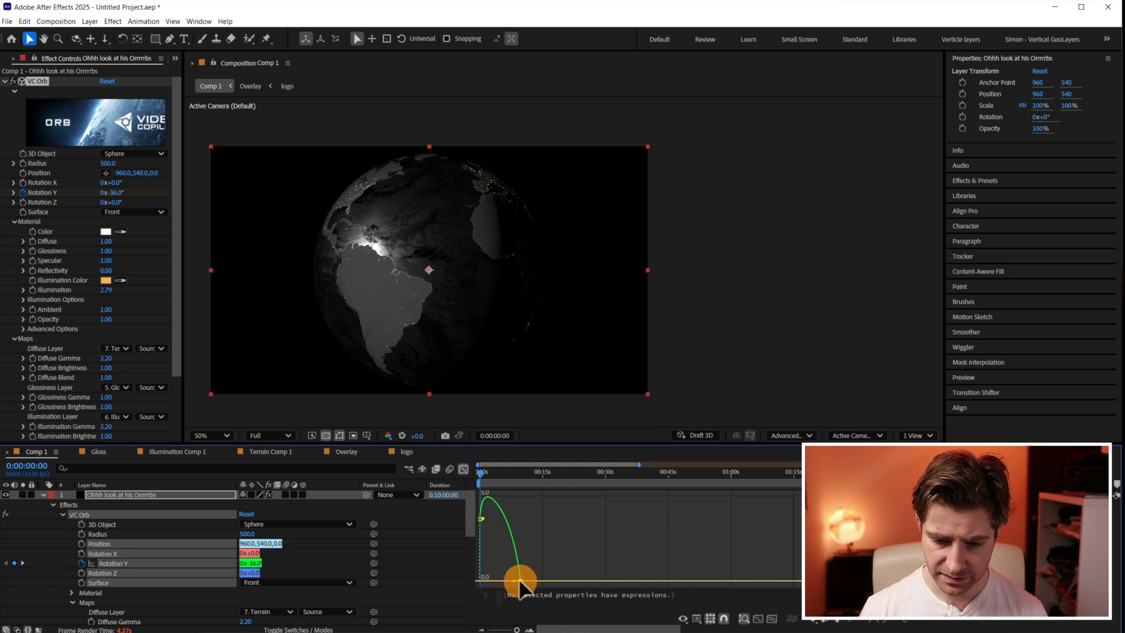
pyautogui.moveTo(509, 581)
pyautogui.mouseDown()
pyautogui.moveTo(498, 532)
pyautogui.moveTo(505, 577)
pyautogui.mouseUp()
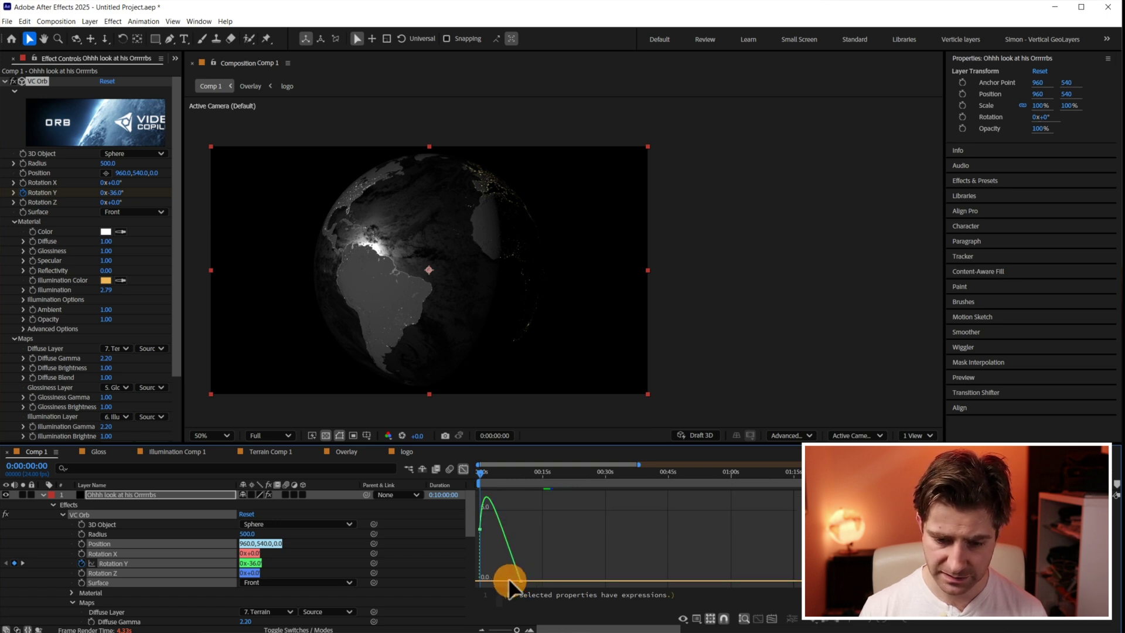